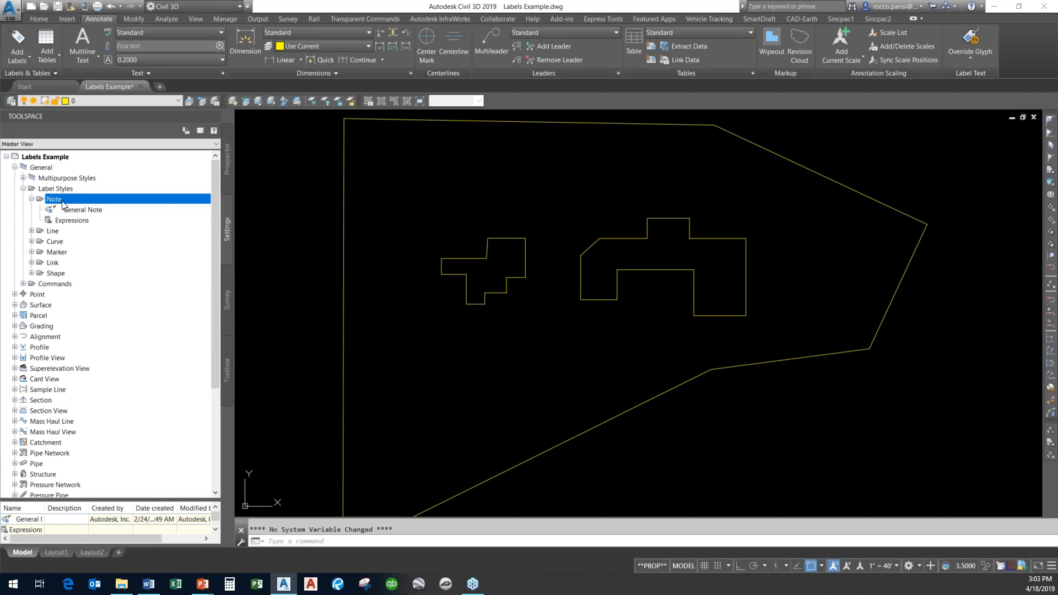
Create a new note label style under Note label styles named SITE PLAN NOTES.
{"action": "right_click", "coordinate": [62, 203]}
{"action": "left_click", "coordinate": [105, 220]}
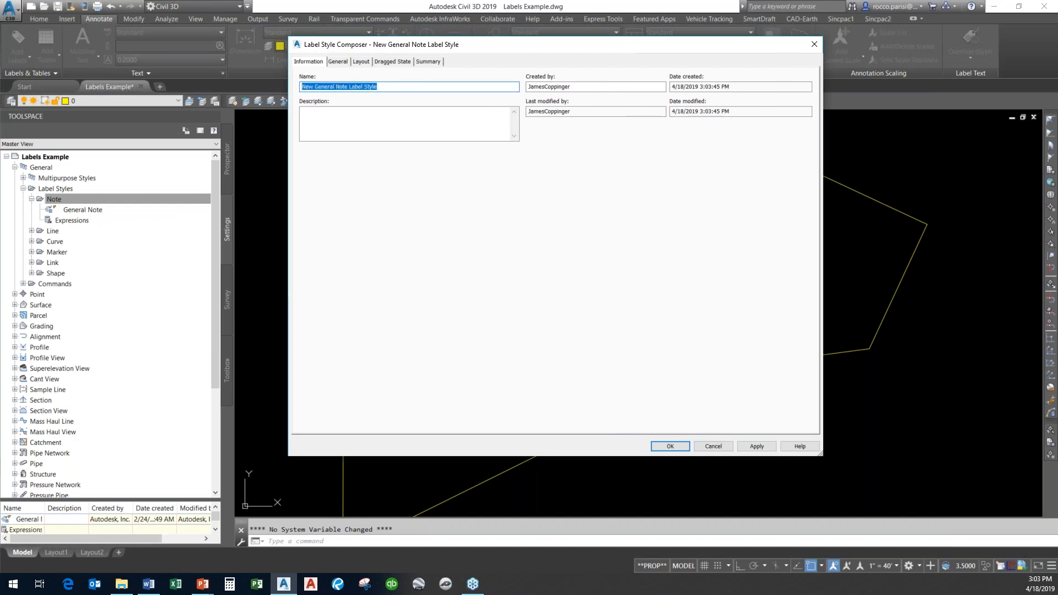
{"action": "type", "text": "St"}
{"action": "left_click", "coordinate": [344, 62]}
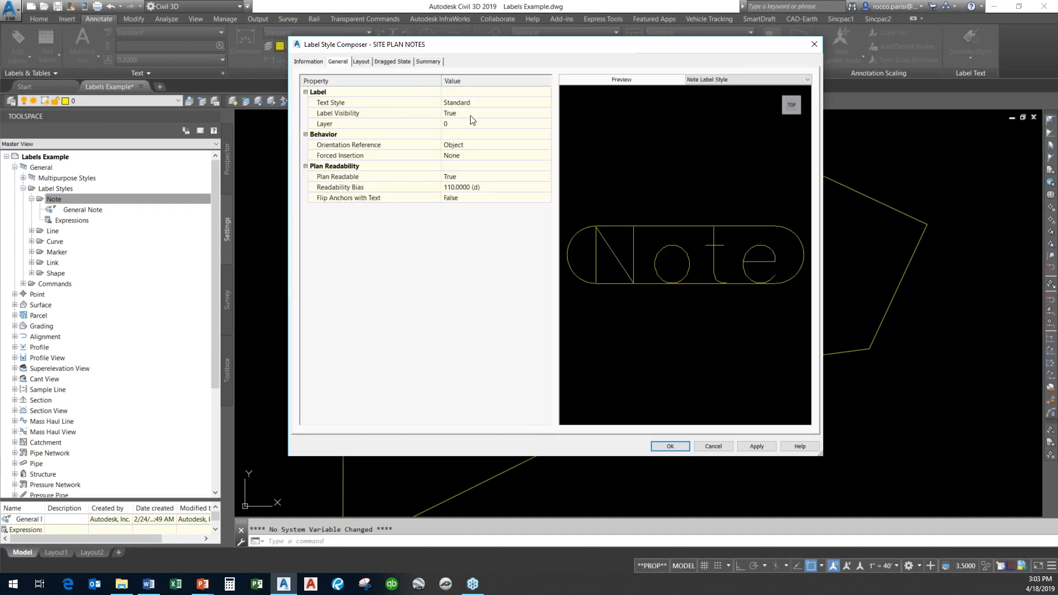
Add a new text component to the style's layout and name it SITE NOTES.
{"action": "left_click", "coordinate": [359, 61]}
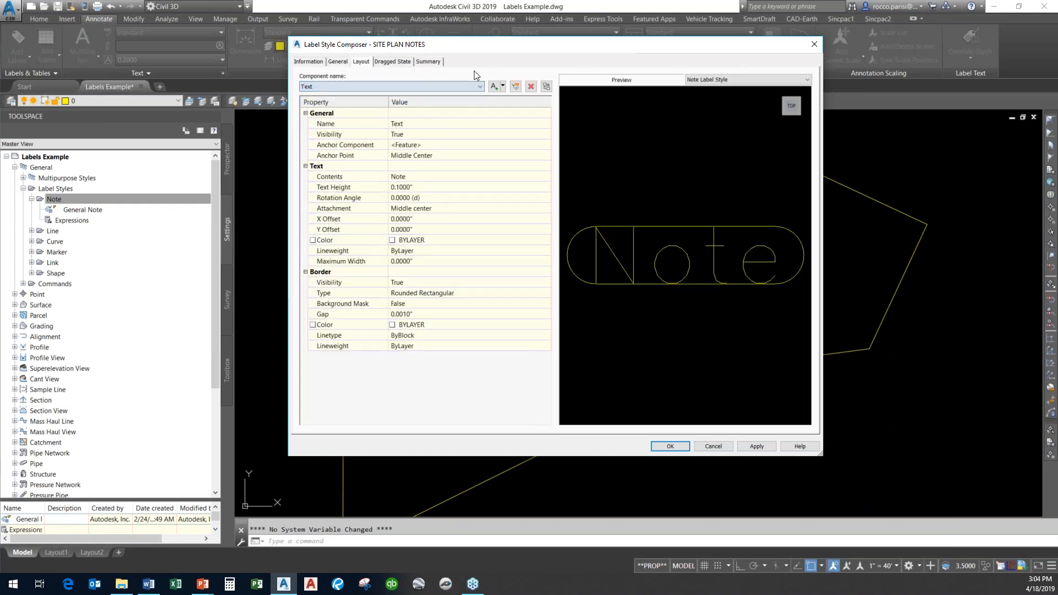
{"action": "left_click", "coordinate": [494, 87]}
{"action": "left_click", "coordinate": [434, 123]}
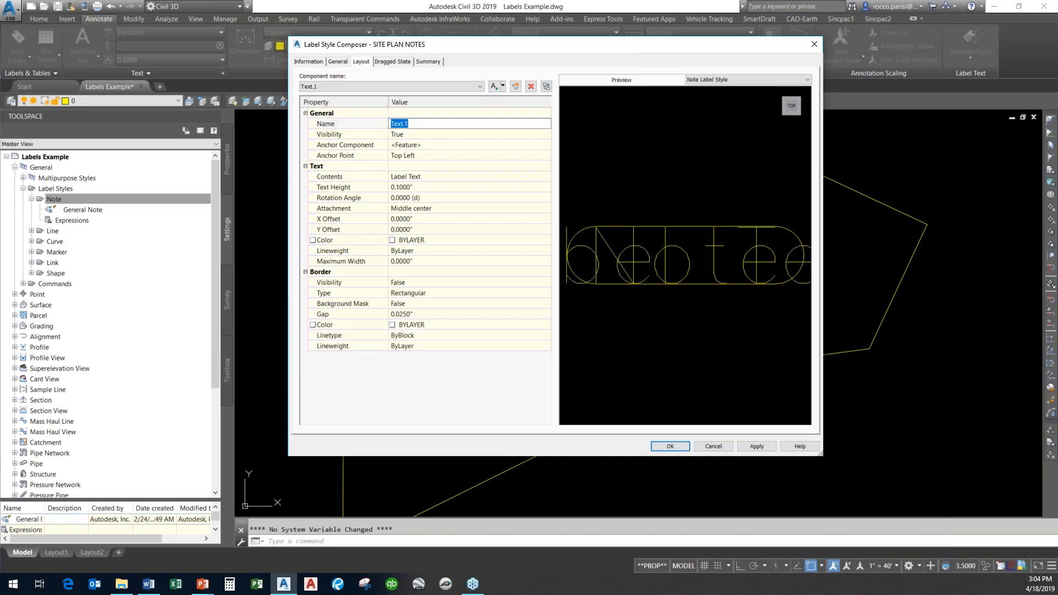
{"action": "type", "text": "SITE NOTES"}
Open the component's contents, delete the default label text, and set the text justification to Left.
{"action": "left_click", "coordinate": [449, 177]}
{"action": "left_click", "coordinate": [546, 177]}
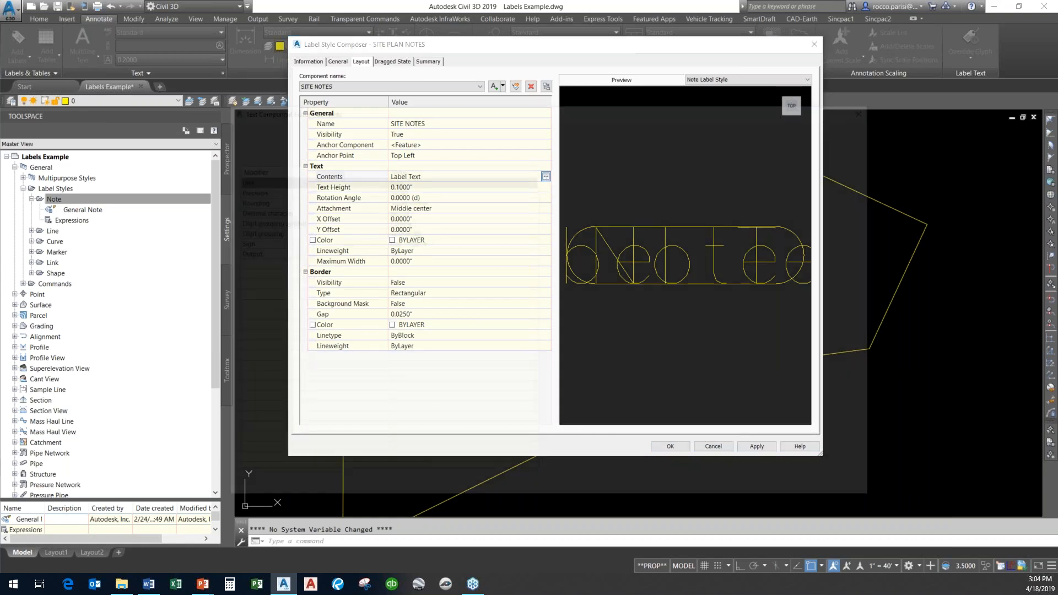
{"action": "key", "text": "Delete"}
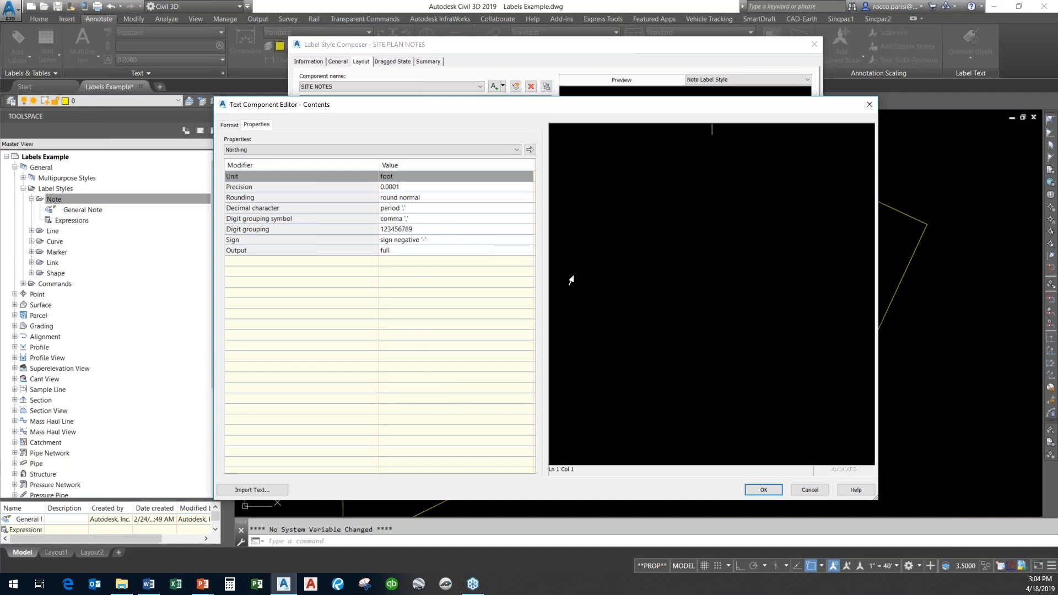
{"action": "left_click", "coordinate": [235, 128]}
{"action": "left_click", "coordinate": [272, 170]}
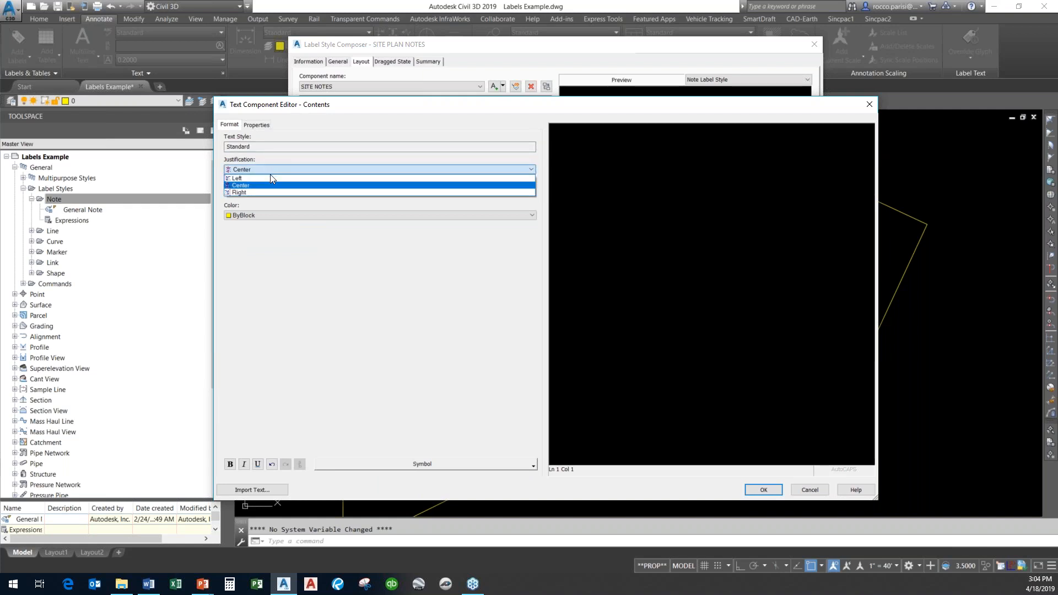
{"action": "left_click", "coordinate": [268, 178]}
Import GENERAL CONSTRUCTION NOTES.txt as the component's contents and accept the text editor.
{"action": "left_click", "coordinate": [261, 126]}
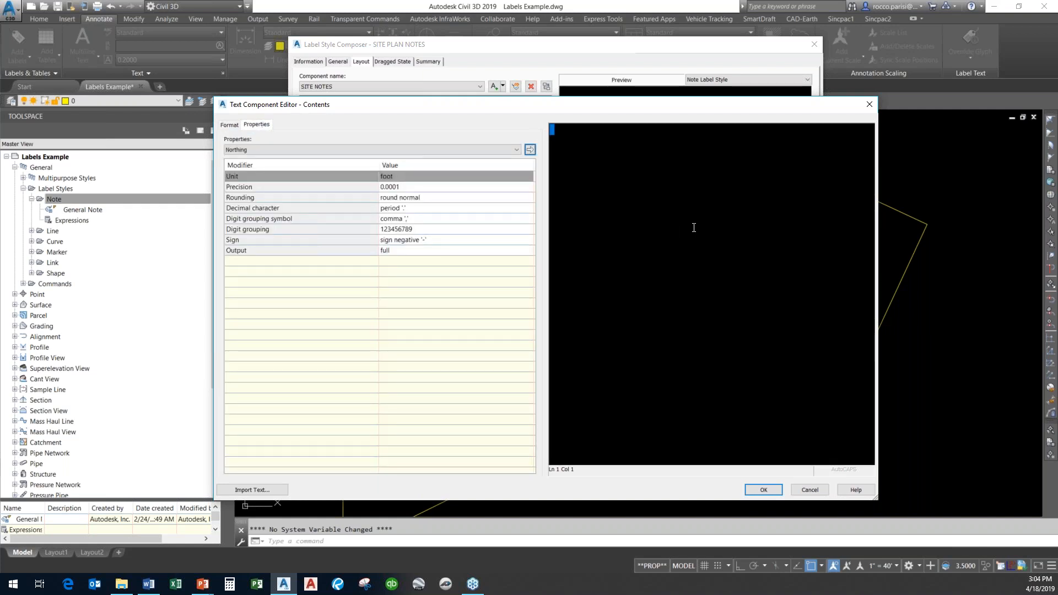
{"action": "left_click", "coordinate": [593, 162]}
{"action": "left_click", "coordinate": [264, 495]}
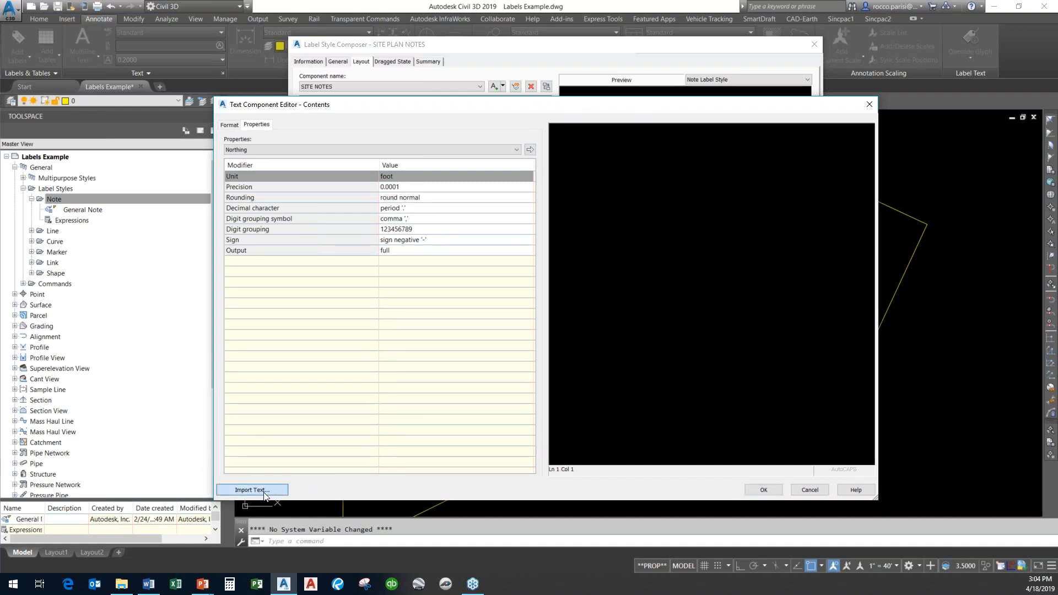
{"action": "left_click", "coordinate": [445, 173]}
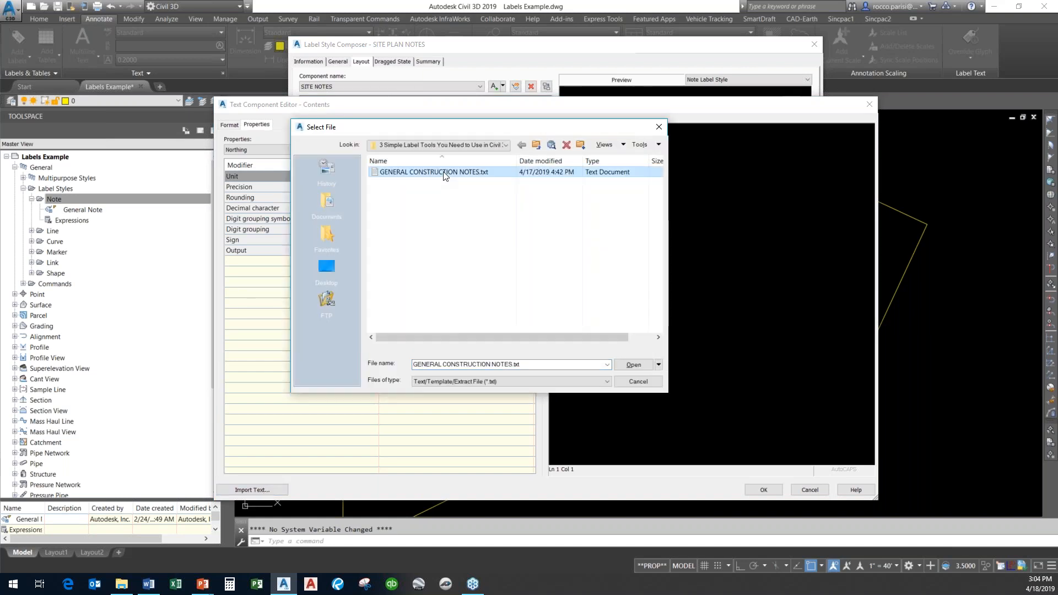
{"action": "left_click", "coordinate": [606, 381]}
{"action": "left_click", "coordinate": [580, 274]}
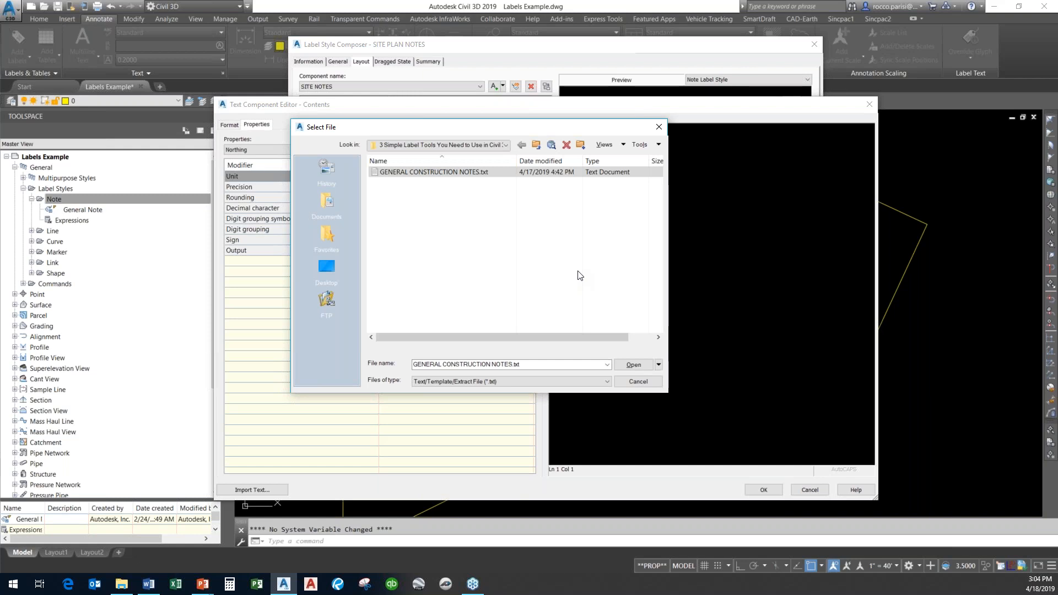
{"action": "left_click", "coordinate": [634, 365]}
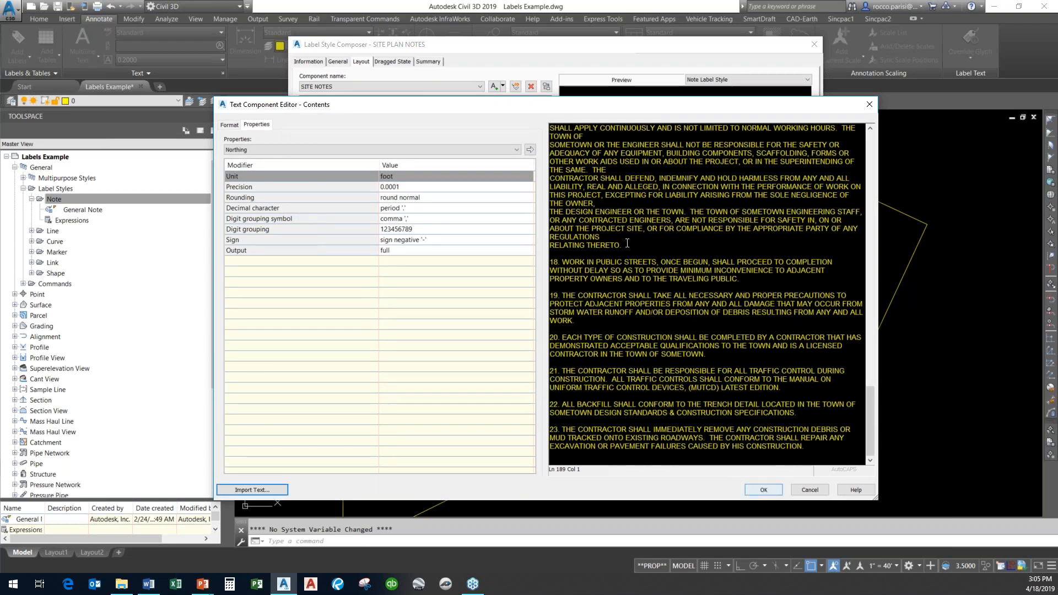
{"action": "left_click", "coordinate": [761, 489]}
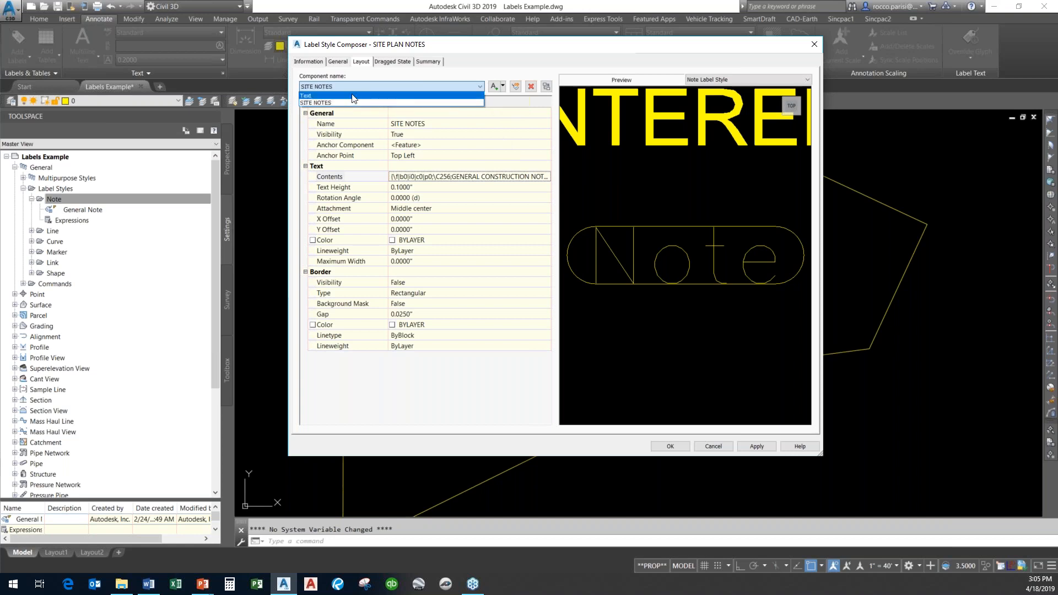
Delete the original Text component from the style and save the label style.
{"action": "left_click", "coordinate": [353, 96]}
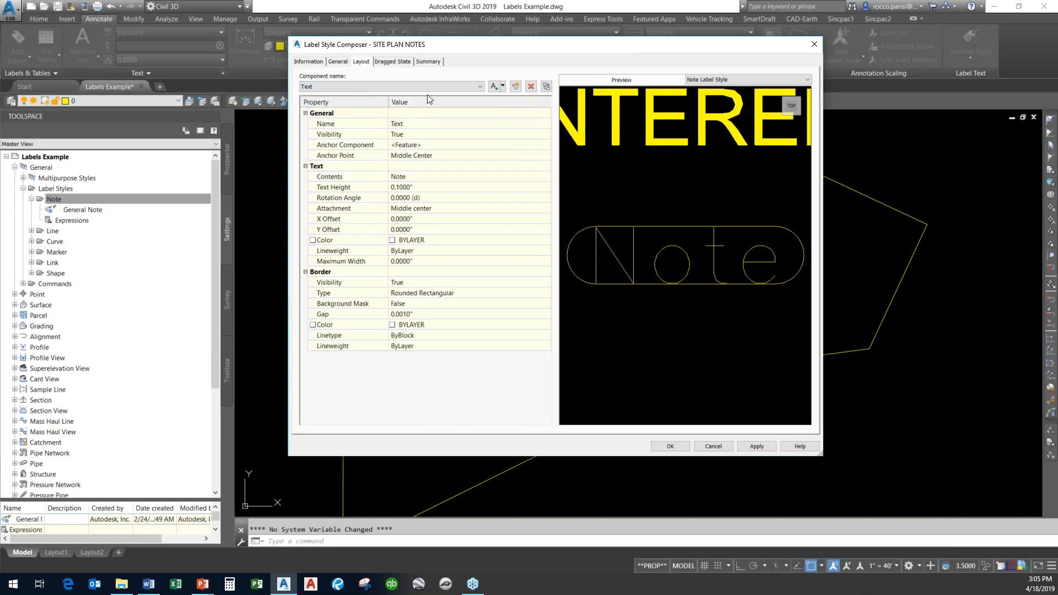
{"action": "left_click", "coordinate": [530, 87]}
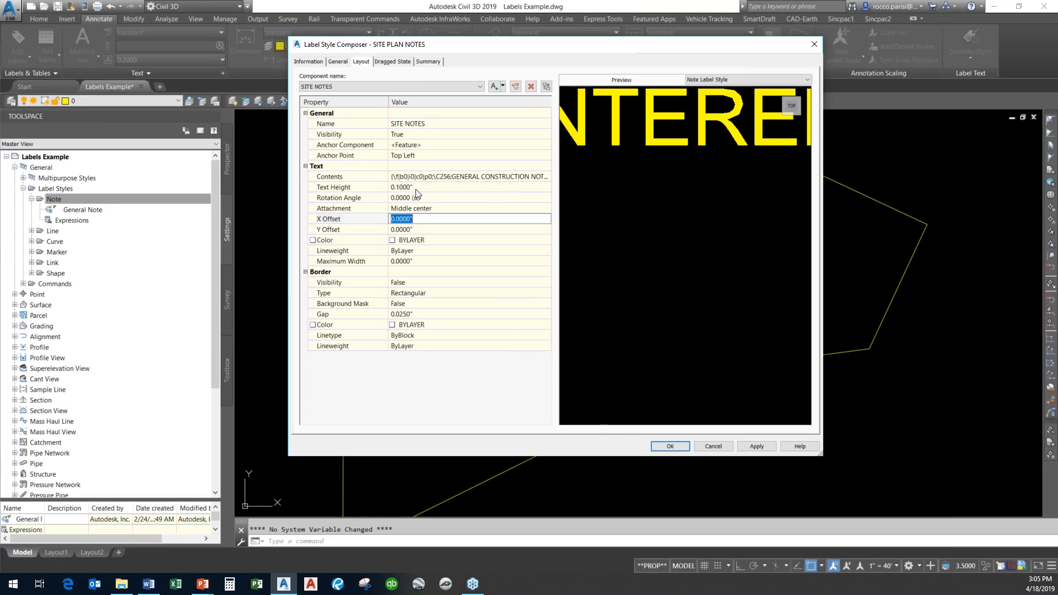
{"action": "left_click", "coordinate": [672, 446]}
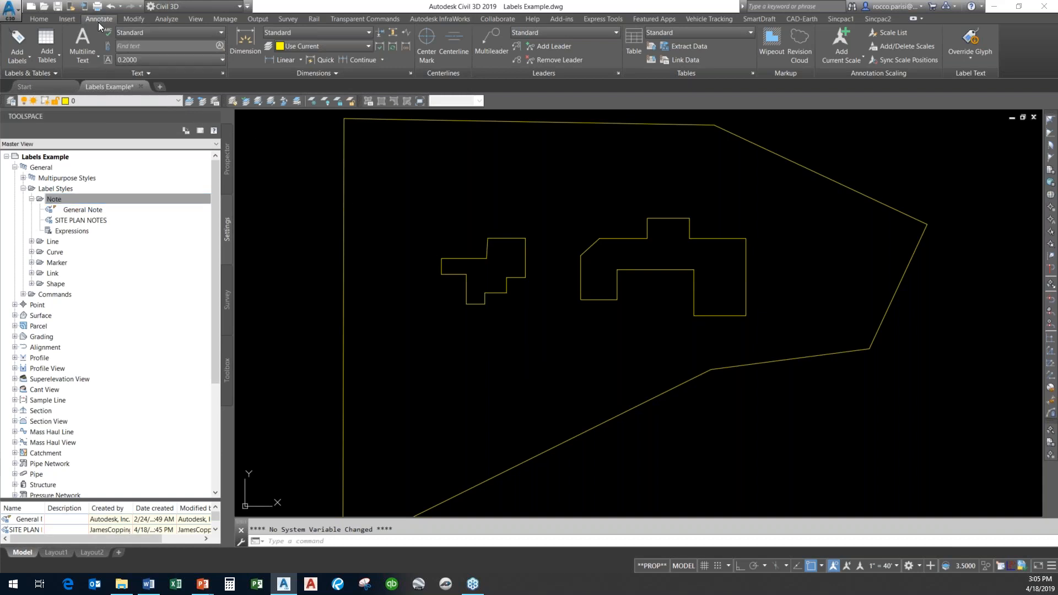
Open Add Labels with Note label type and choose the SITE PLAN NOTES note label style.
{"action": "scroll", "coordinate": [469, 276], "scroll_direction": "down", "scroll_amount": 3}
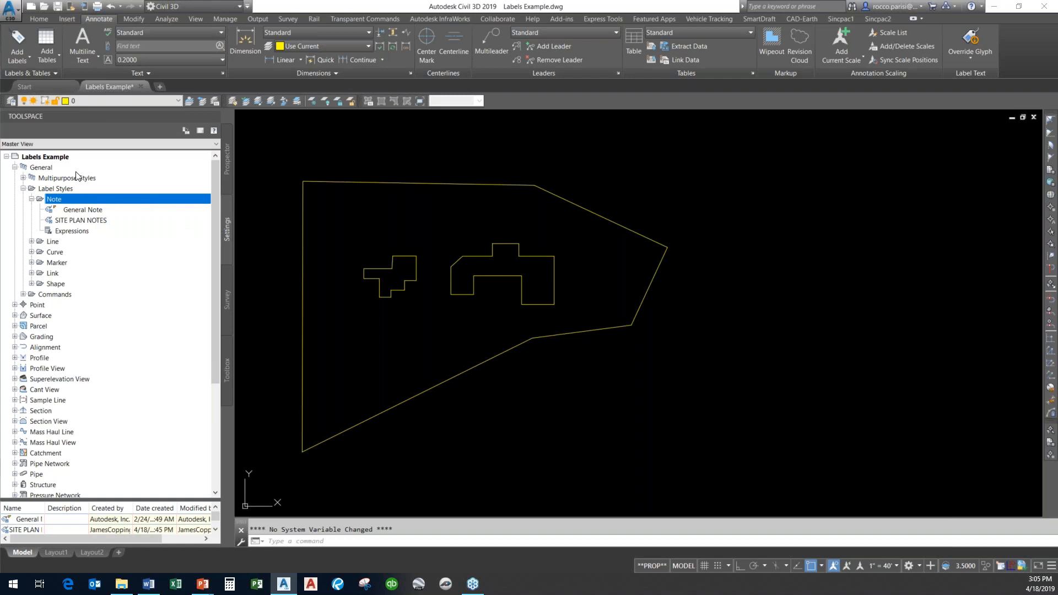
{"action": "left_click", "coordinate": [25, 58]}
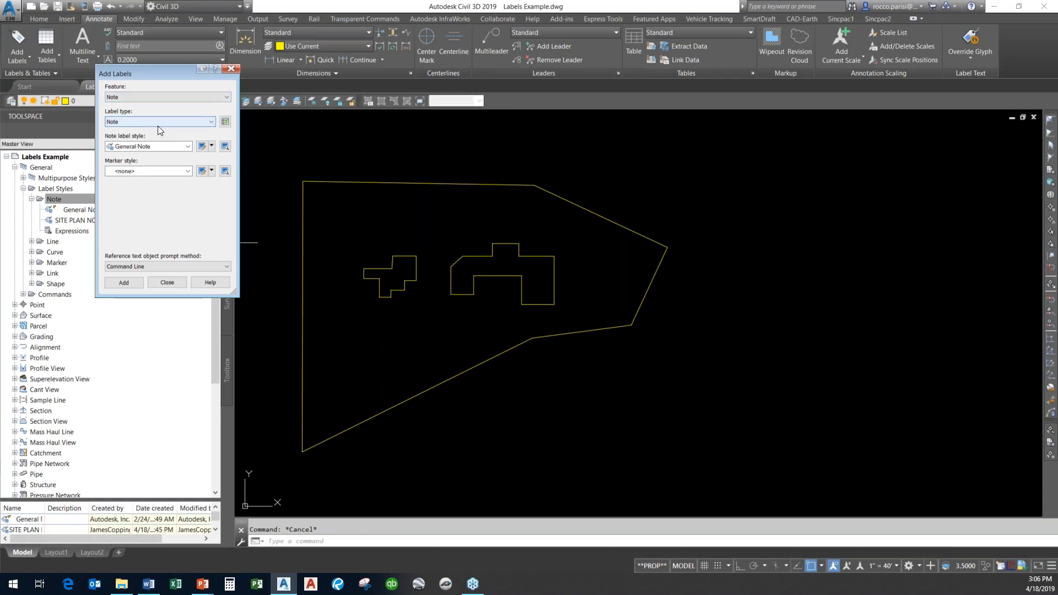
{"action": "left_click", "coordinate": [159, 123]}
{"action": "left_click", "coordinate": [155, 130]}
{"action": "left_click", "coordinate": [153, 146]}
{"action": "left_click", "coordinate": [147, 164]}
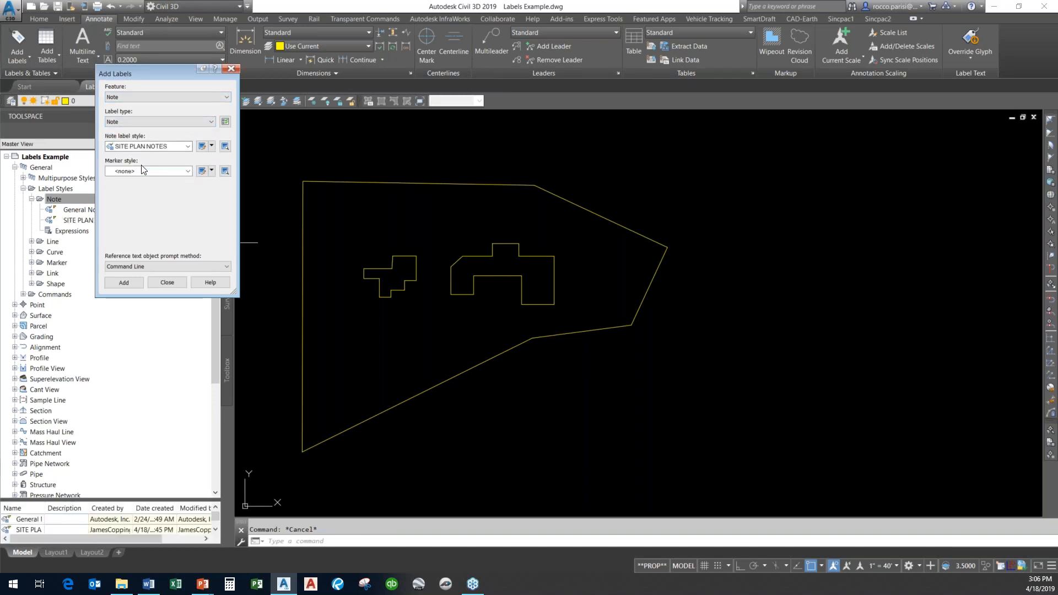
Place the SITE PLAN NOTES label to the right of the site boundary and close Add Labels.
{"action": "left_click", "coordinate": [130, 282]}
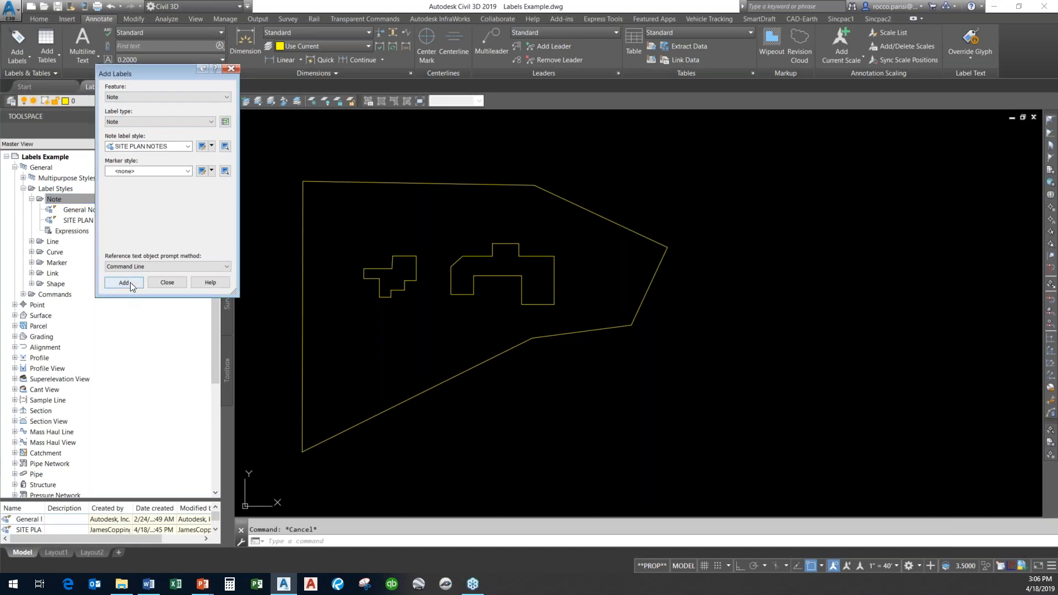
{"action": "left_click", "coordinate": [736, 223]}
{"action": "scroll", "coordinate": [695, 220], "scroll_direction": "up", "scroll_amount": 6}
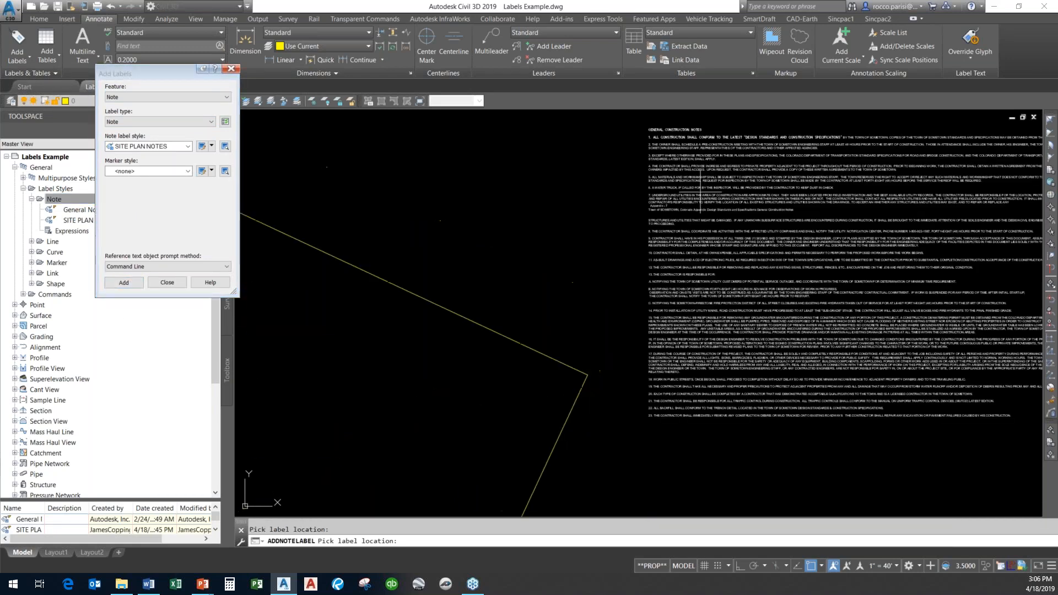
{"action": "scroll", "coordinate": [529, 460], "scroll_direction": "down", "scroll_amount": 2}
{"action": "middle_click_drag", "start_coordinate": [697, 210], "coordinate": [517, 228]}
{"action": "scroll", "coordinate": [452, 314], "scroll_direction": "down", "scroll_amount": 2}
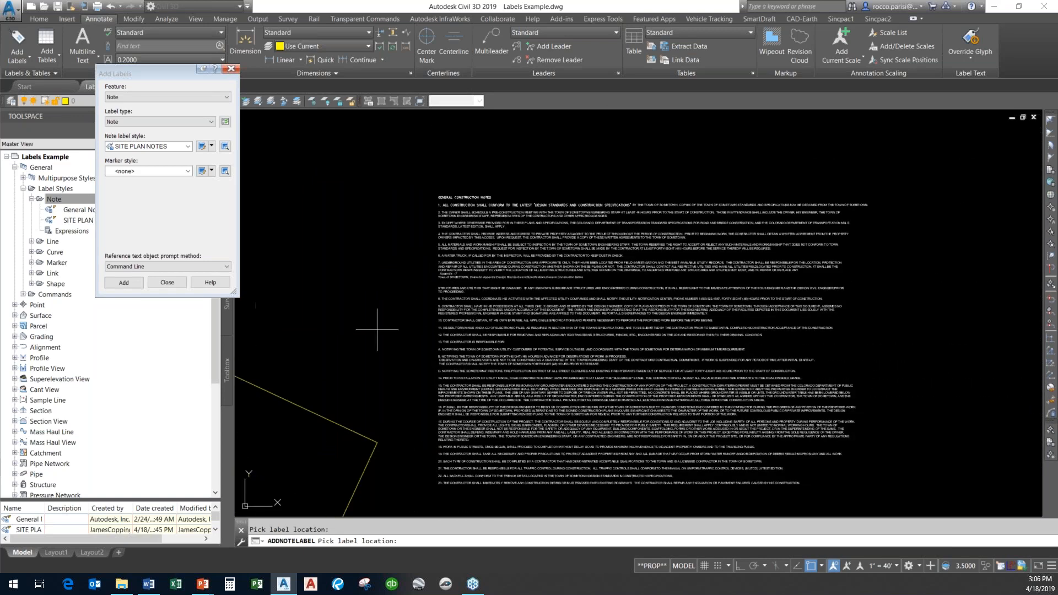
{"action": "left_click", "coordinate": [165, 282]}
{"action": "key", "text": "Escape"}
{"action": "scroll", "coordinate": [323, 319], "scroll_direction": "down", "scroll_amount": 2}
{"action": "middle_click_drag", "start_coordinate": [324, 319], "coordinate": [632, 243]}
{"action": "scroll", "coordinate": [773, 206], "scroll_direction": "up", "scroll_amount": 7}
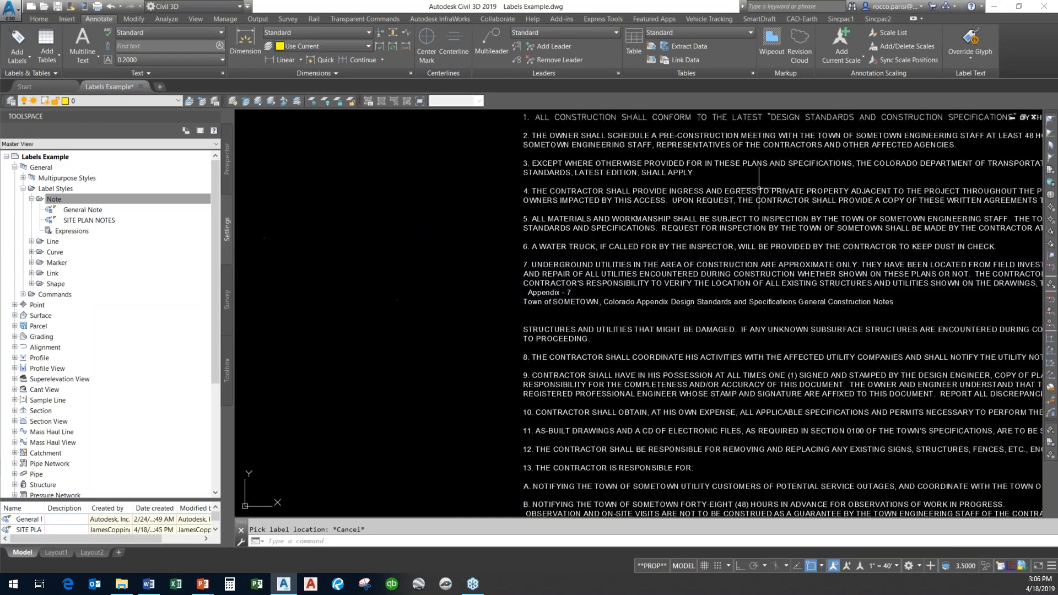
{"action": "scroll", "coordinate": [463, 345], "scroll_direction": "down", "scroll_amount": 7}
{"action": "mouse_move", "coordinate": [463, 346]}
{"action": "middle_mouse_down"}
{"action": "mouse_move", "coordinate": [638, 262]}
{"action": "mouse_move", "coordinate": [779, 240]}
{"action": "middle_mouse_up"}
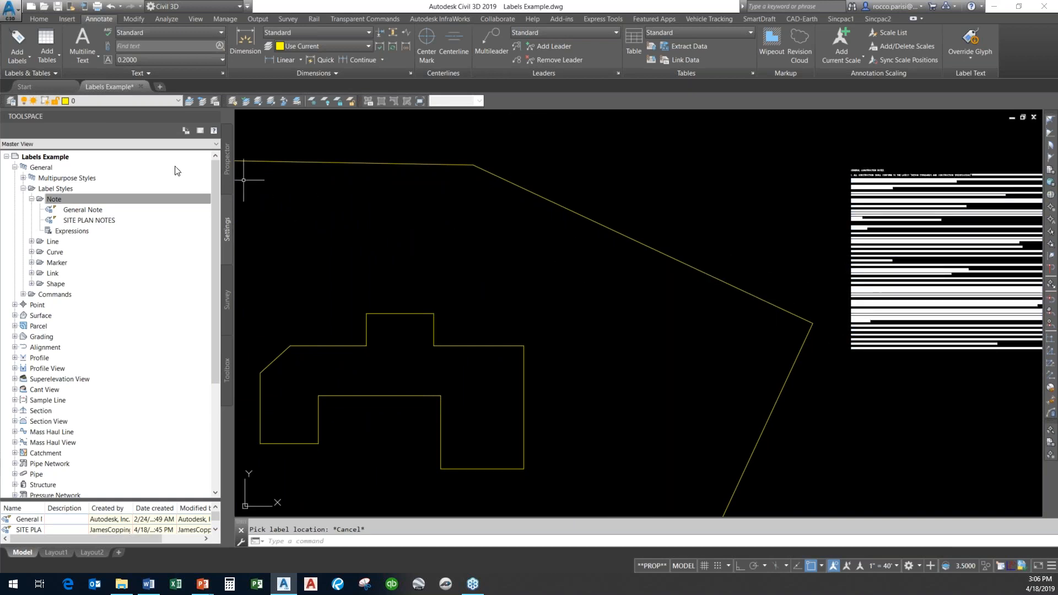
{"action": "left_click", "coordinate": [13, 43]}
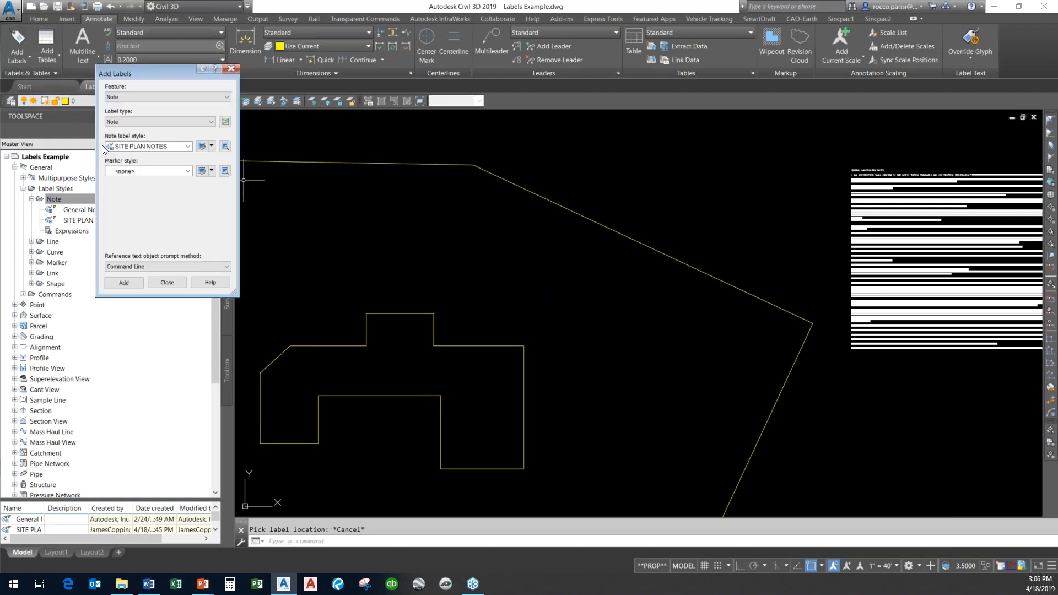
{"action": "left_click", "coordinate": [159, 146]}
{"action": "left_click", "coordinate": [146, 164]}
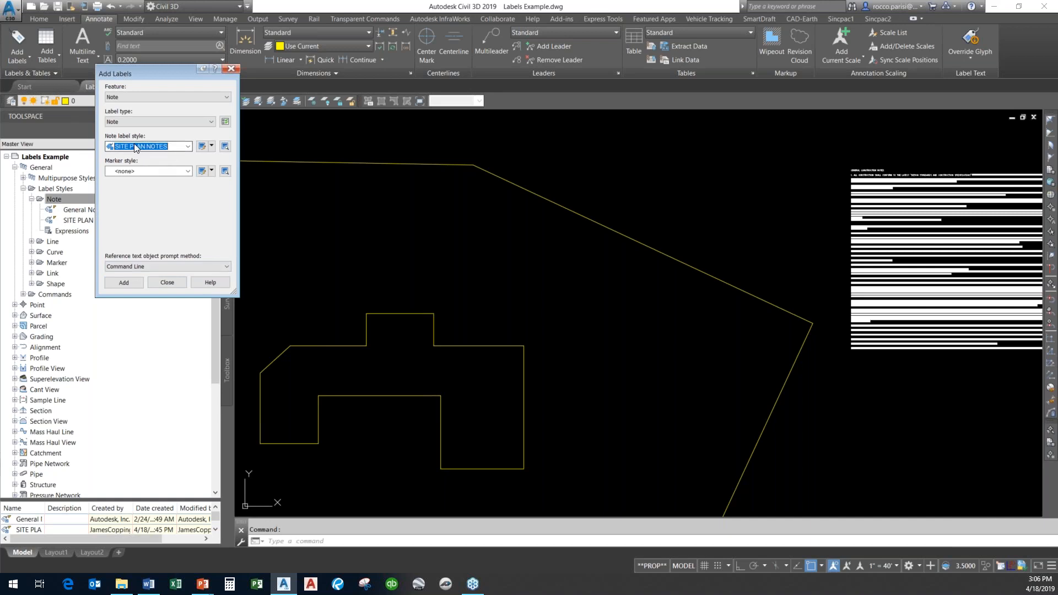
{"action": "left_click", "coordinate": [170, 281]}
Erase the placed notes label from the drawing.
{"action": "scroll", "coordinate": [992, 410], "scroll_direction": "down", "scroll_amount": 2}
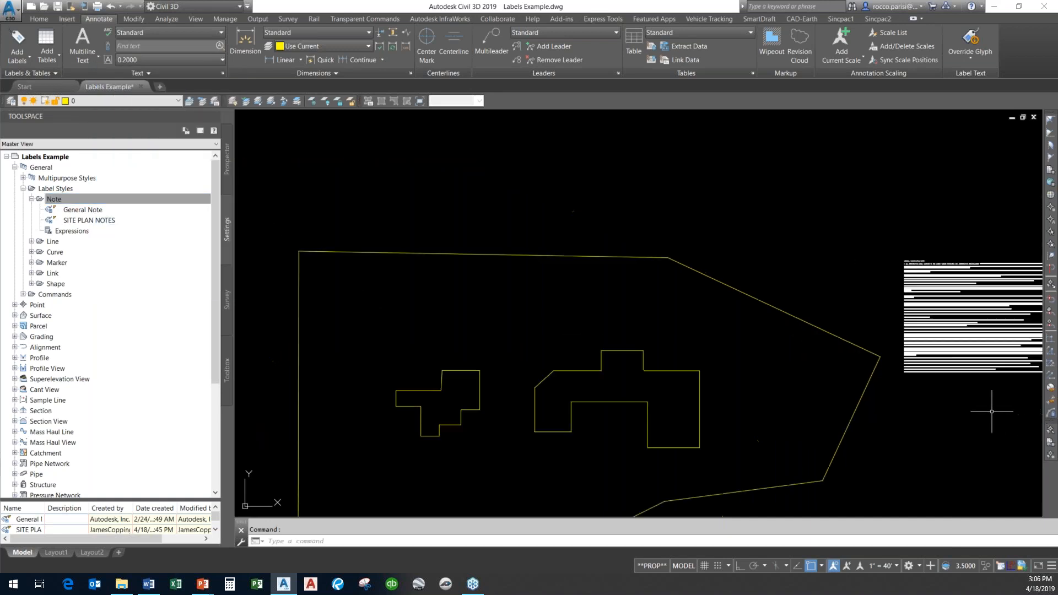
{"action": "middle_click_drag", "start_coordinate": [992, 411], "coordinate": [875, 359]}
{"action": "type", "text": "e"}
{"action": "key", "text": "Return"}
{"action": "left_click", "coordinate": [876, 317]}
{"action": "key", "text": "Return"}
{"action": "middle_click_drag", "start_coordinate": [574, 349], "coordinate": [794, 279]}
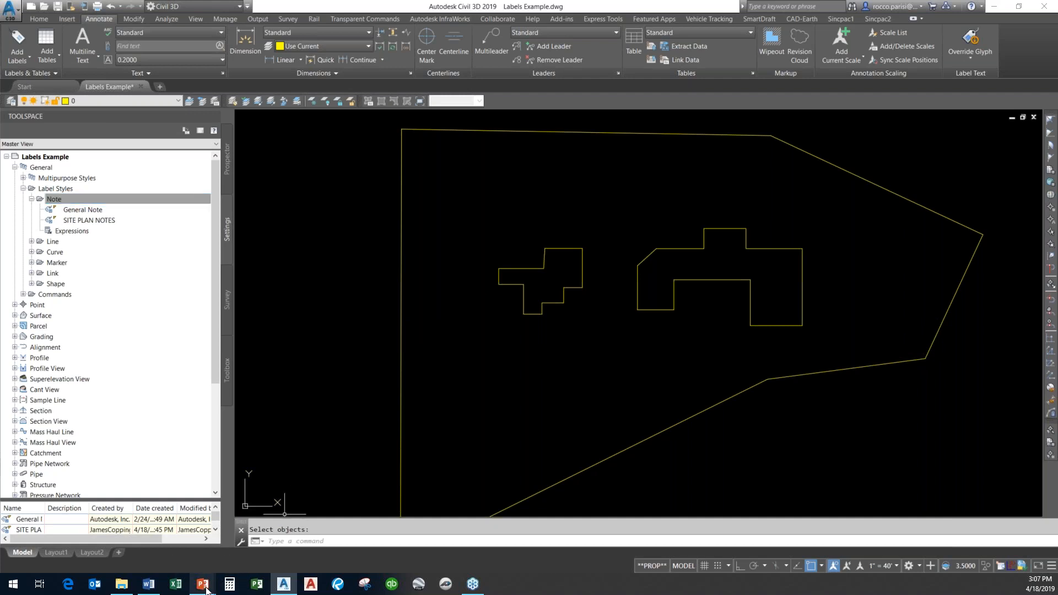
Switch to PowerPoint and advance the slideshow.
{"action": "mouse_move", "coordinate": [202, 584]}
{"action": "left_click", "coordinate": [274, 558]}
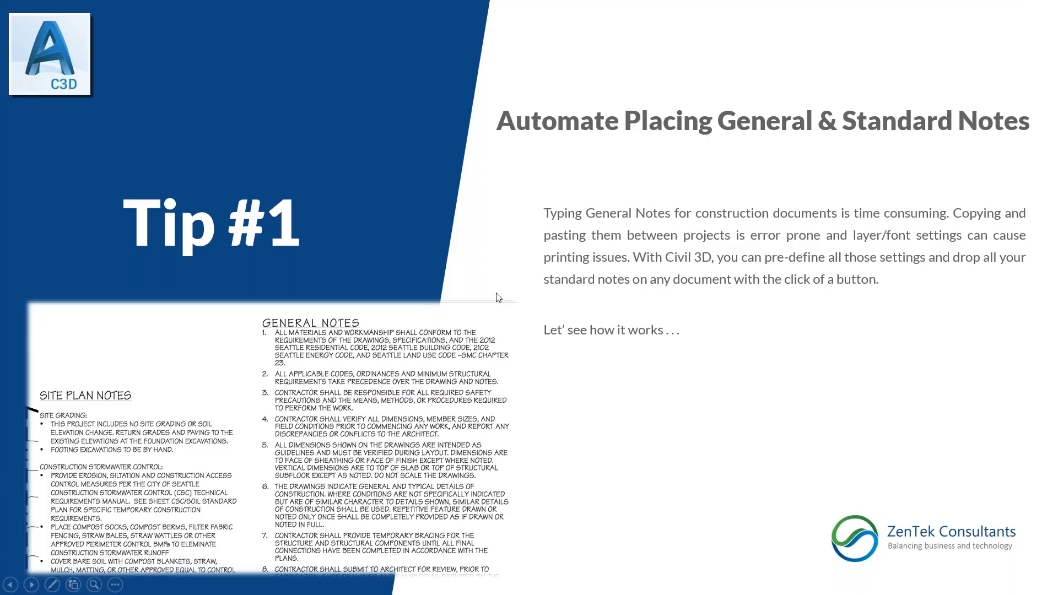
{"action": "left_click", "coordinate": [575, 154]}
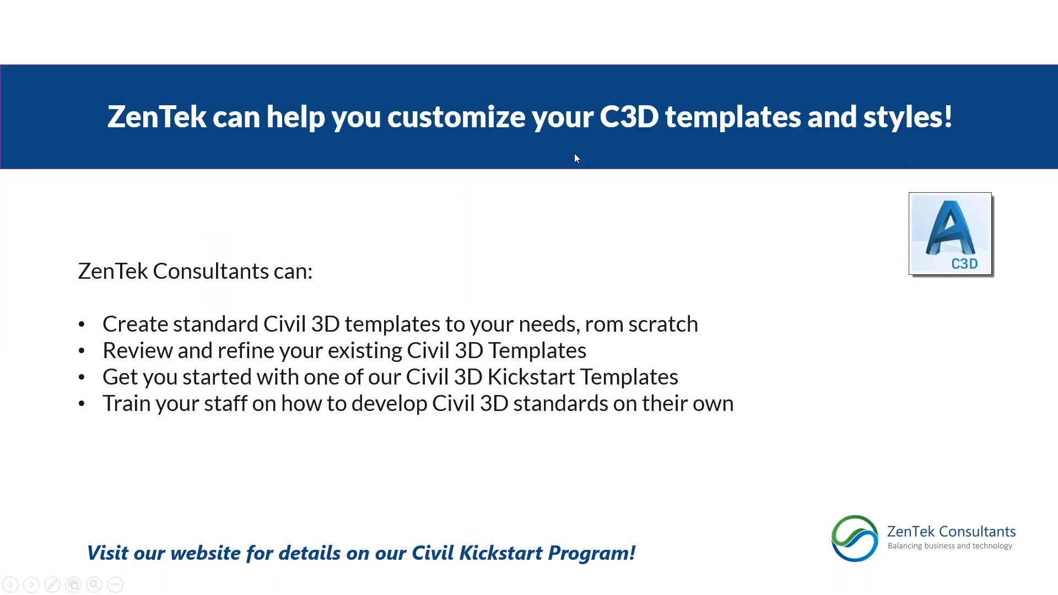
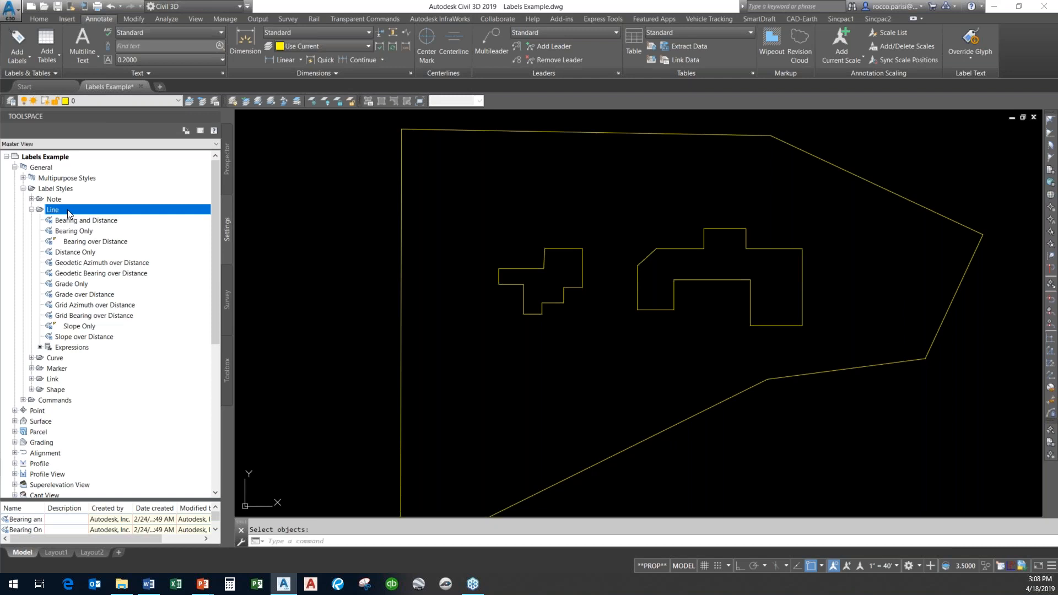
Create a new general line label style named LOT AREAS.
{"action": "left_click", "coordinate": [112, 231]}
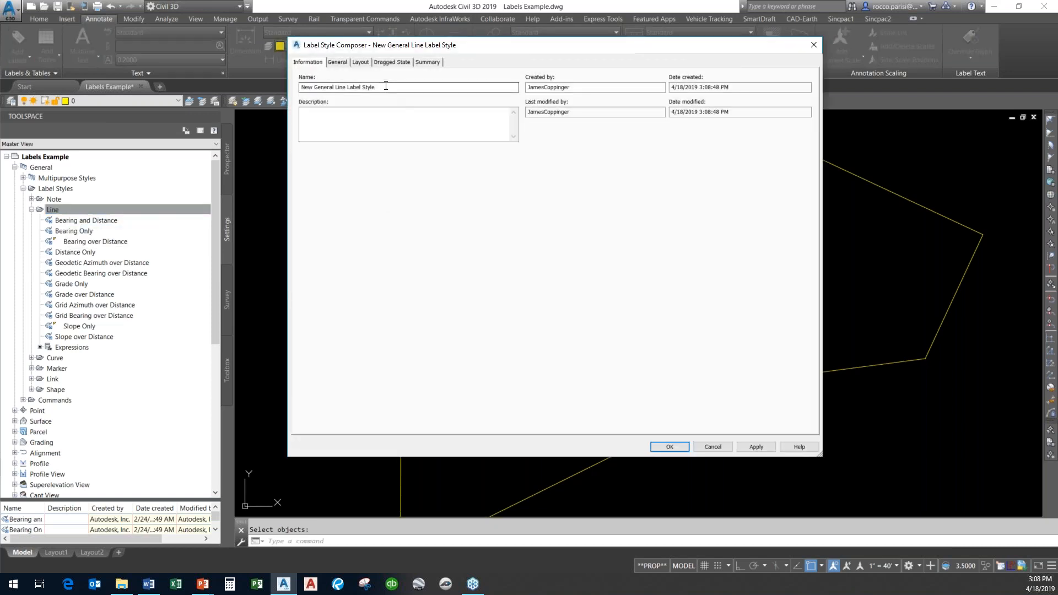
{"action": "left_click_drag", "start_coordinate": [380, 87], "coordinate": [244, 88]}
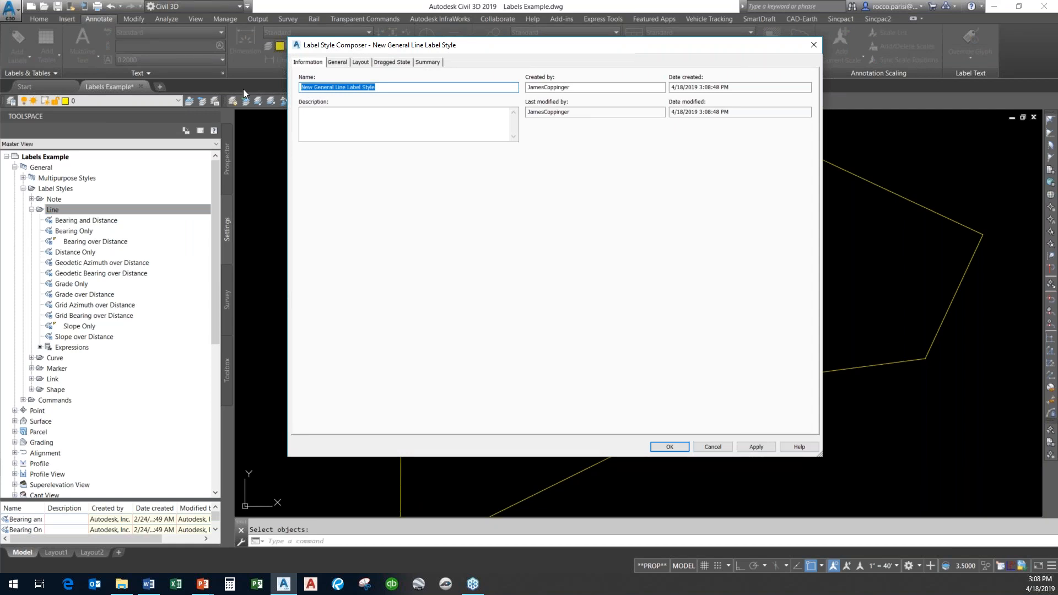
{"action": "type", "text": "LOT AREAS"}
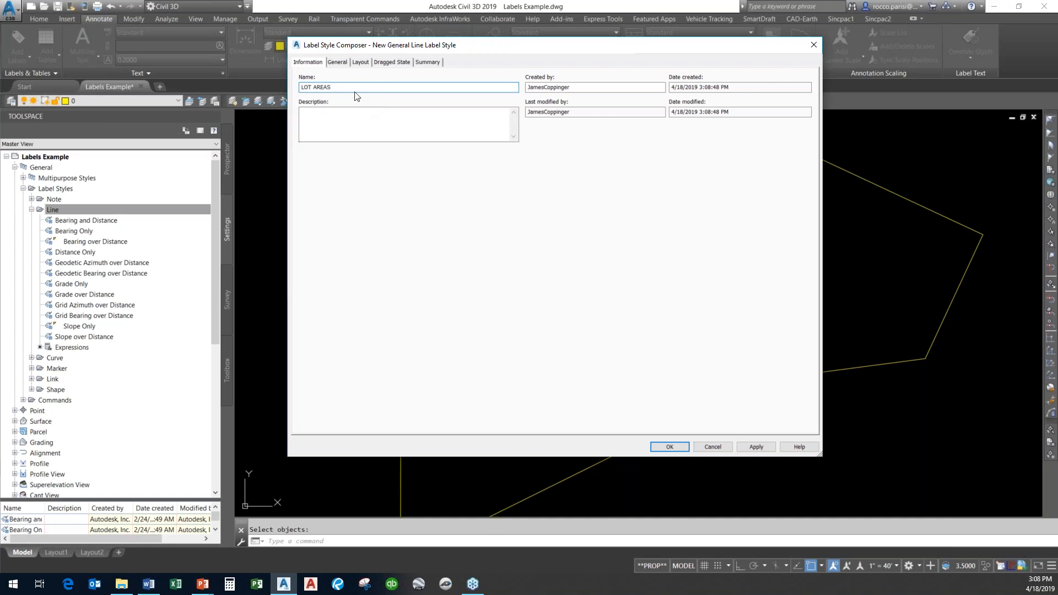
On the layout, delete the Direction Arrow, Bearing and Distance components from the LOT AREAS style.
{"action": "left_click", "coordinate": [361, 63]}
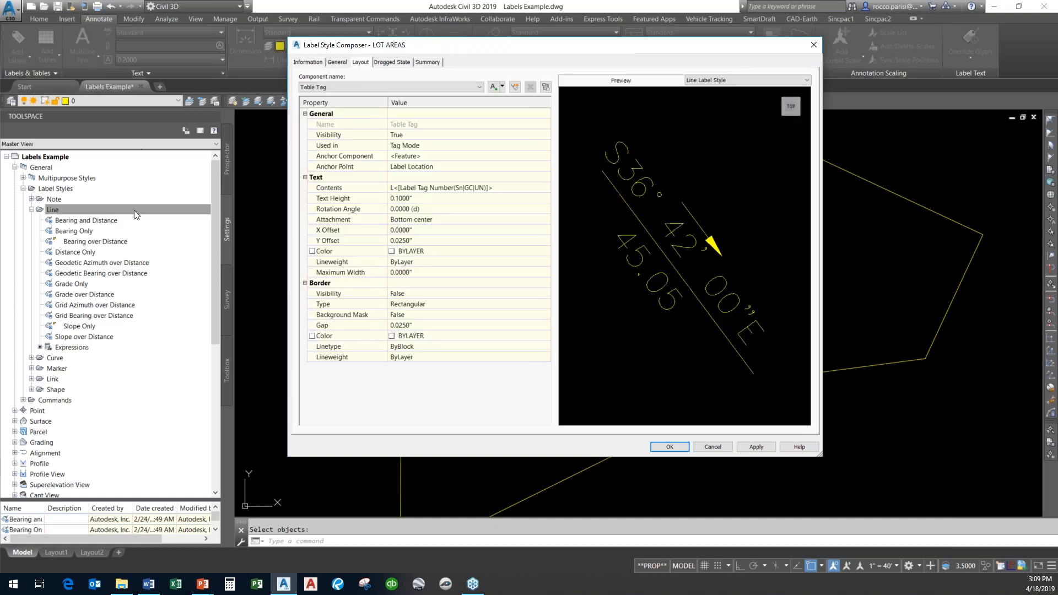
{"action": "left_click", "coordinate": [382, 88]}
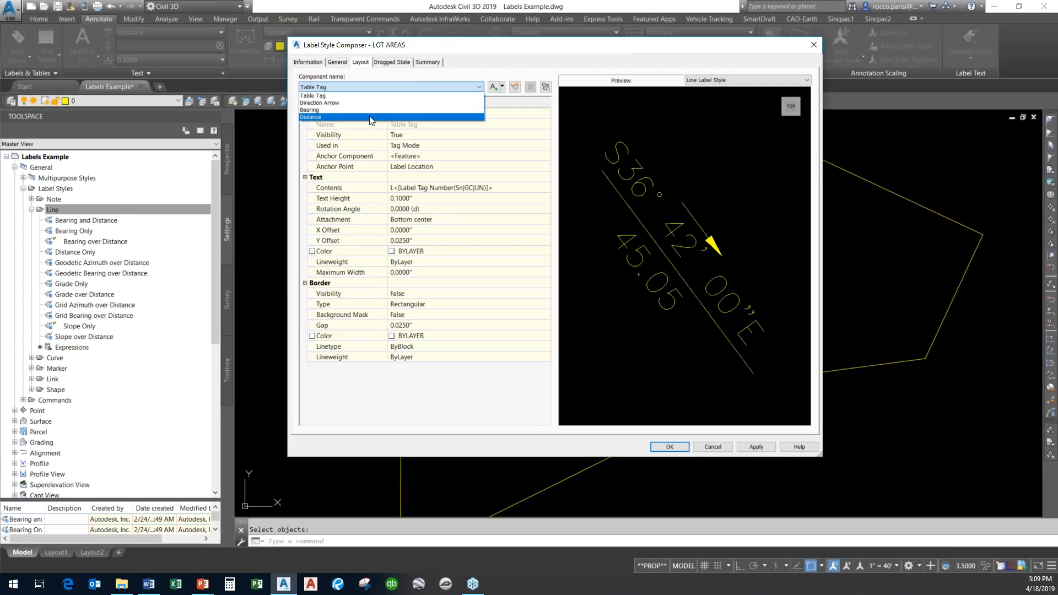
{"action": "left_click", "coordinate": [331, 103]}
{"action": "left_click", "coordinate": [529, 88]}
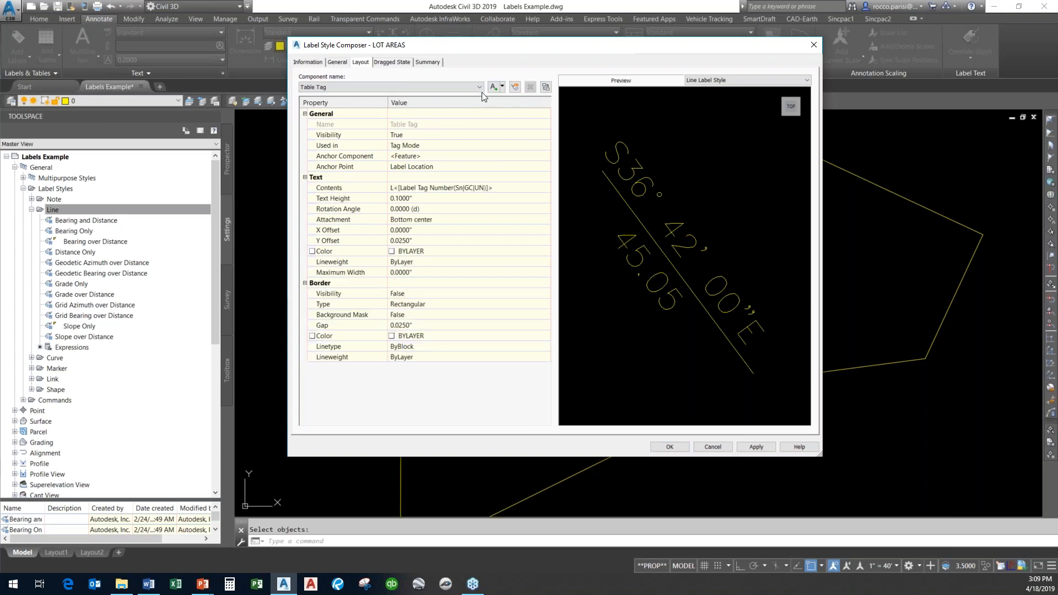
{"action": "left_click", "coordinate": [479, 87]}
{"action": "left_click", "coordinate": [362, 103]}
{"action": "left_click", "coordinate": [530, 87]}
{"action": "left_click", "coordinate": [478, 87]}
{"action": "left_click", "coordinate": [376, 103]}
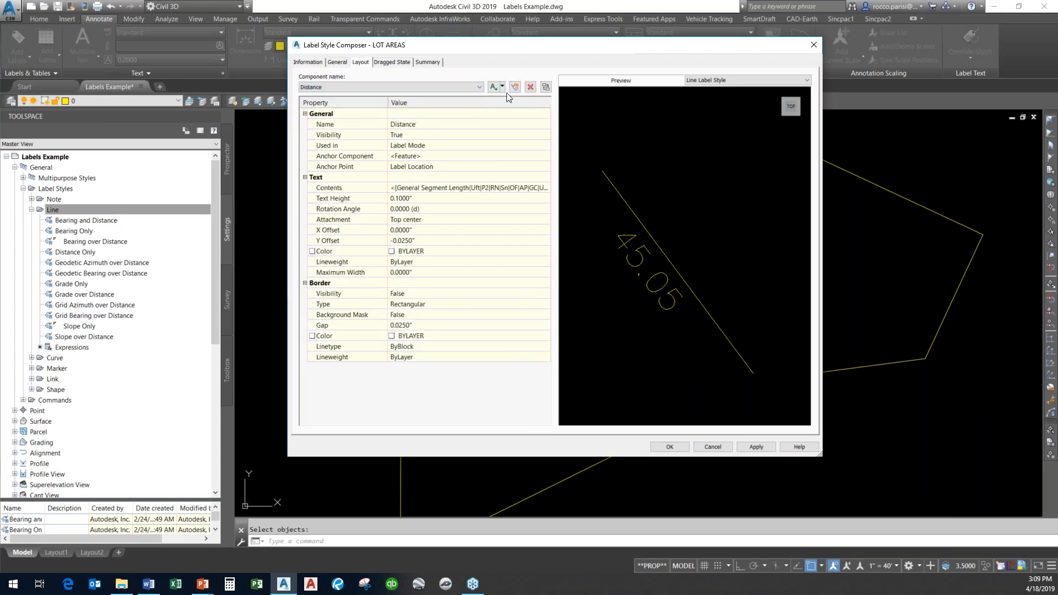
{"action": "left_click", "coordinate": [532, 87]}
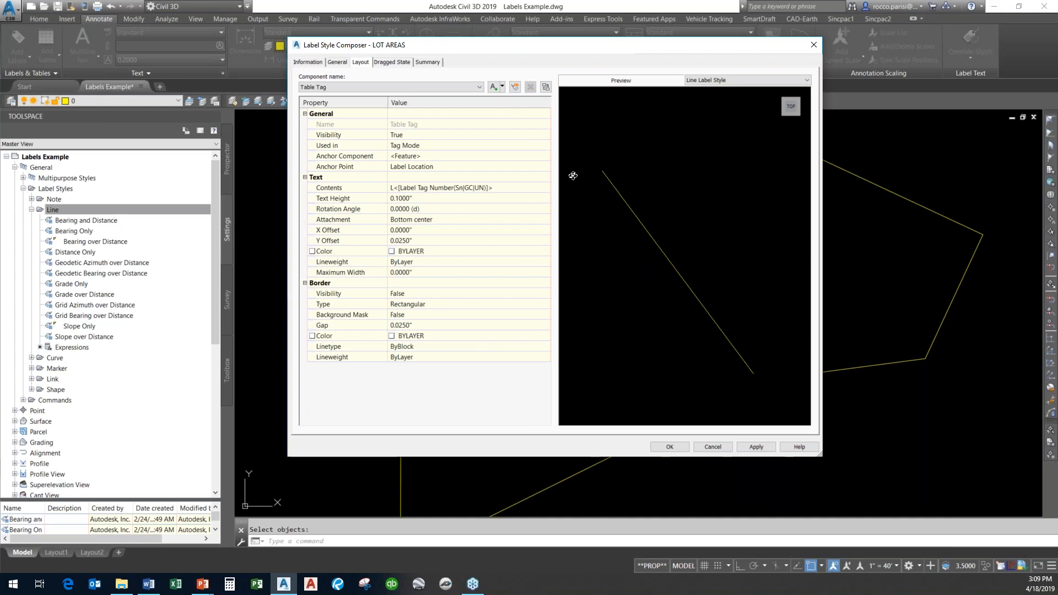
Add a new text component and name it LOT AREA.
{"action": "left_click", "coordinate": [494, 88]}
{"action": "left_click", "coordinate": [417, 124]}
{"action": "type", "text": "LOT AREA"}
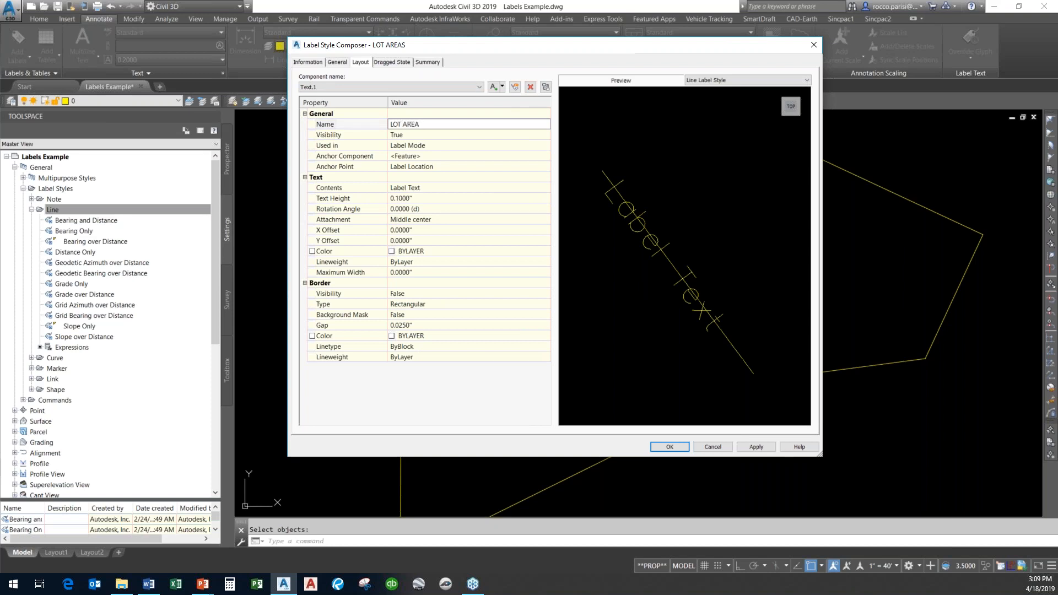
Edit the LOT AREA component's contents, replacing the default text with "LOT AREA:".
{"action": "left_click", "coordinate": [410, 188]}
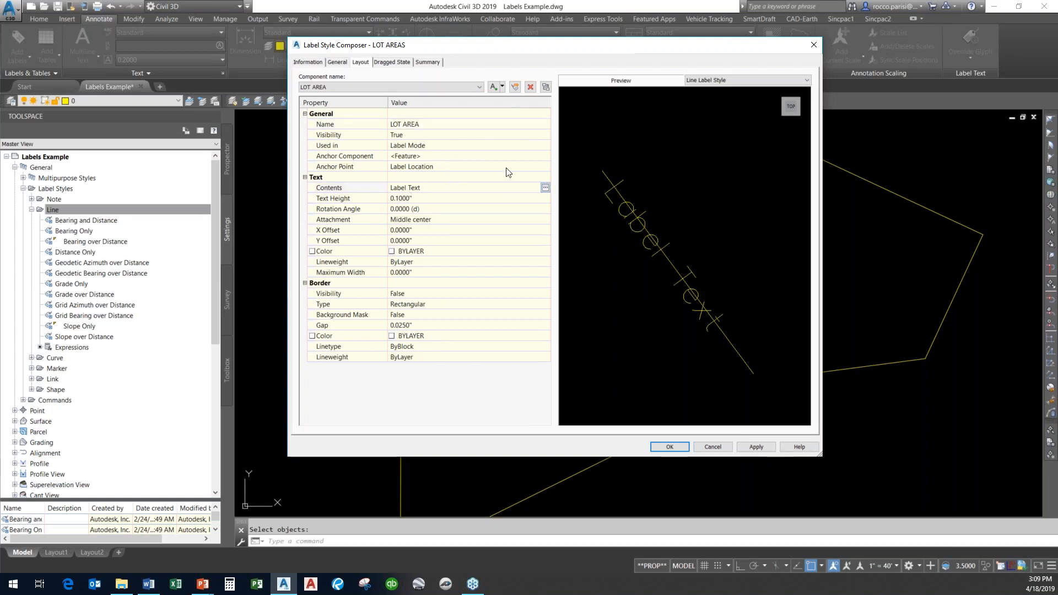
{"action": "left_click", "coordinate": [546, 187]}
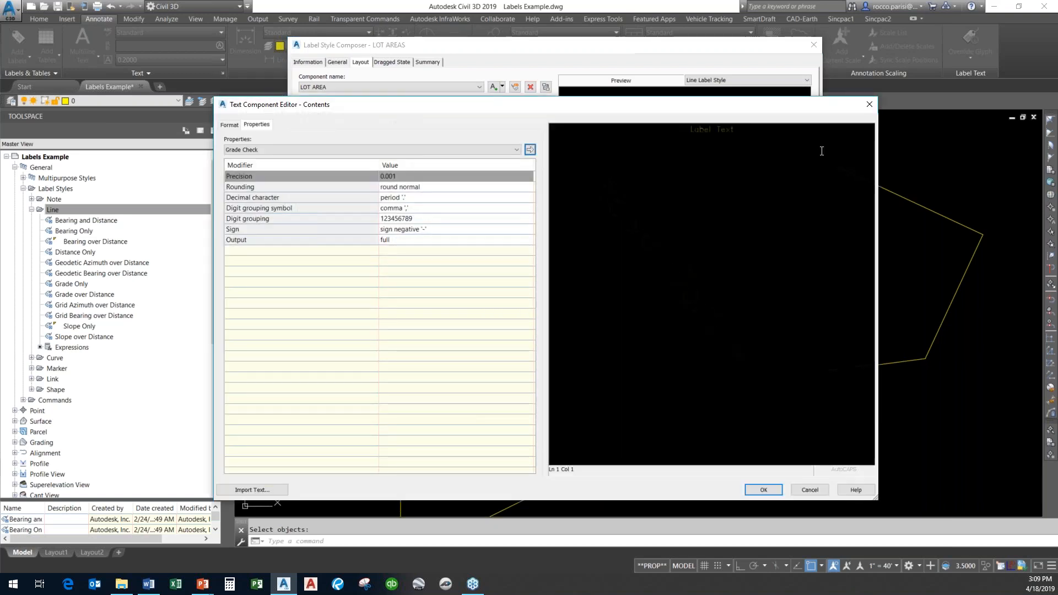
{"action": "key", "text": "Delete"}
{"action": "type", "text": "OT AREA:"}
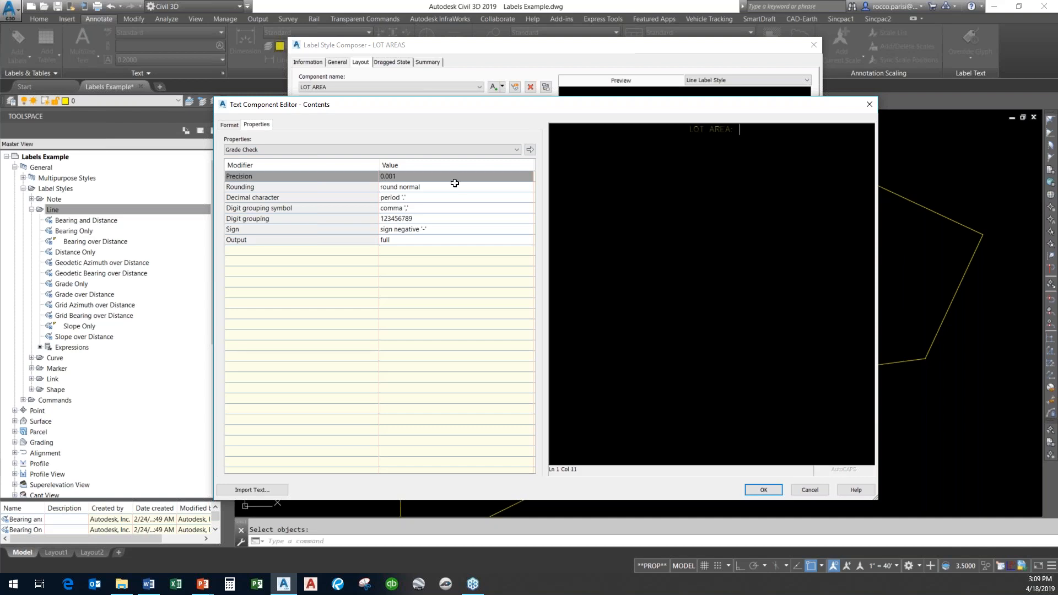
Insert the General Overall Area property, in square feet with 0.01 precision, after the "LOT AREA:" text.
{"action": "left_click", "coordinate": [474, 150]}
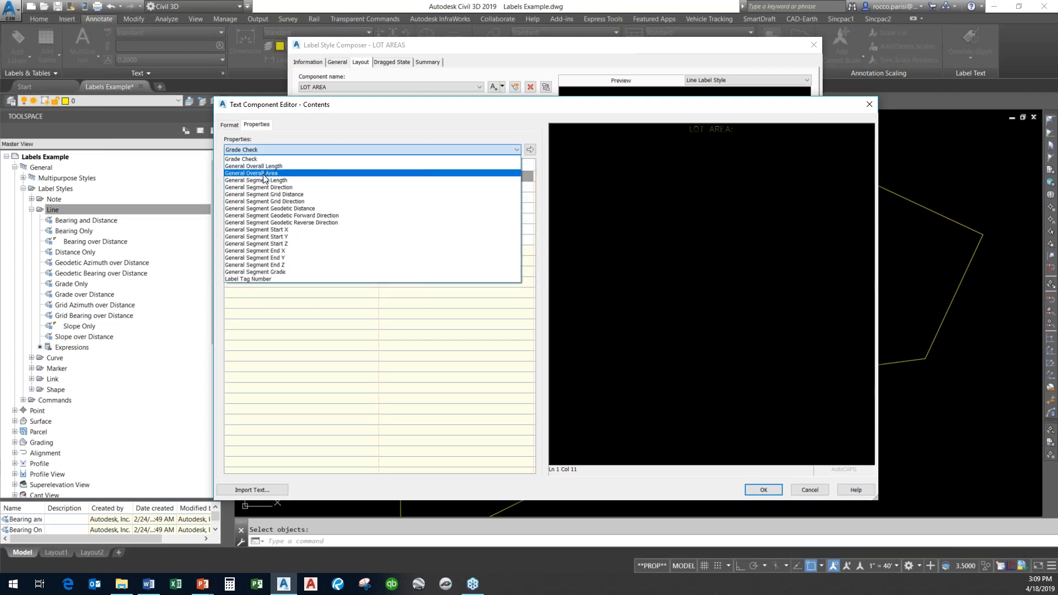
{"action": "left_click", "coordinate": [286, 174]}
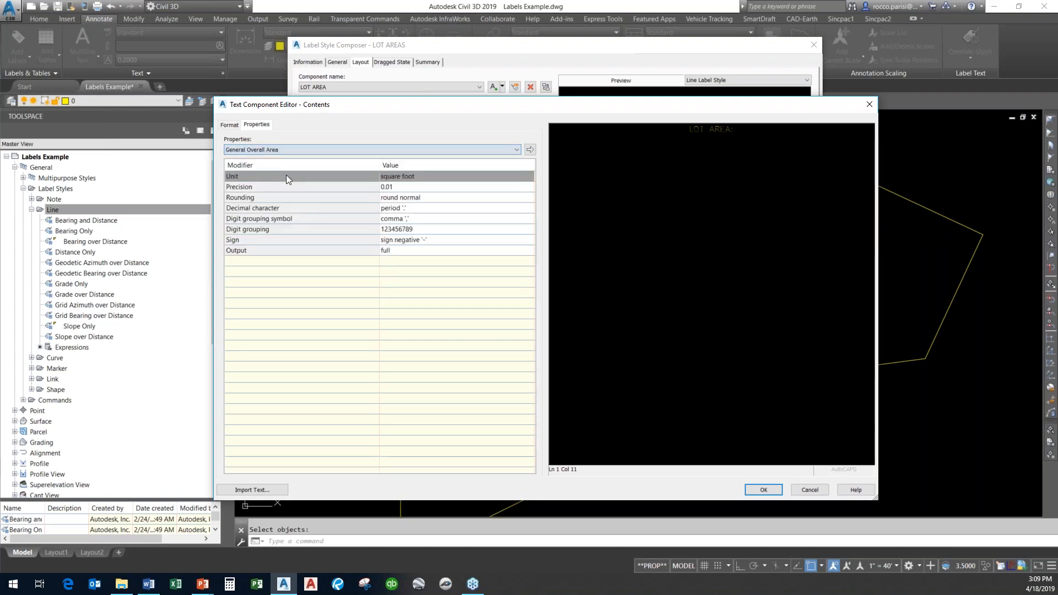
{"action": "left_click", "coordinate": [415, 188]}
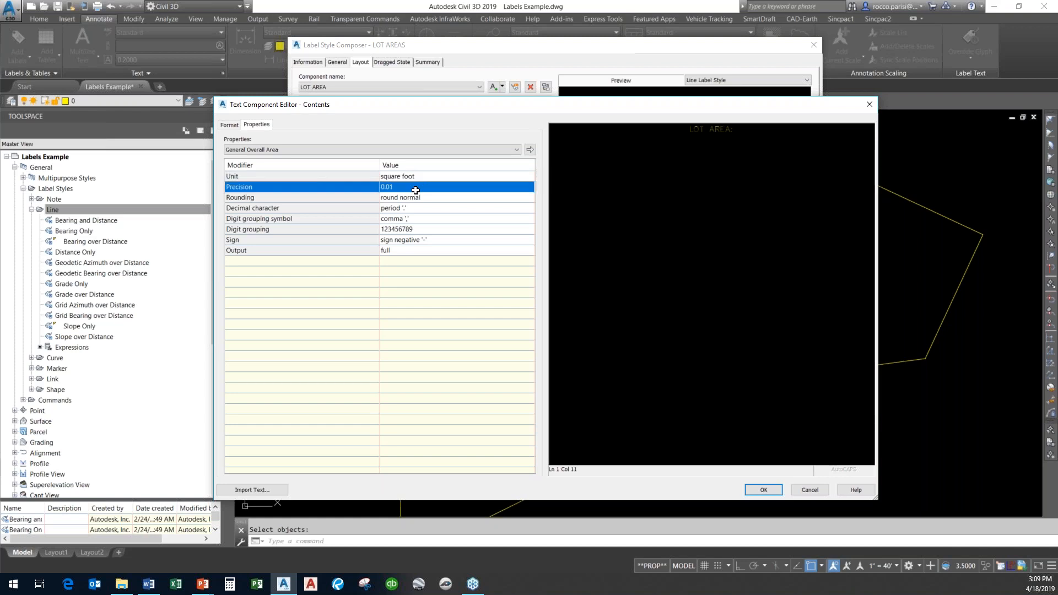
{"action": "left_click", "coordinate": [444, 189]}
{"action": "left_click", "coordinate": [392, 139]}
{"action": "left_click", "coordinate": [529, 150]}
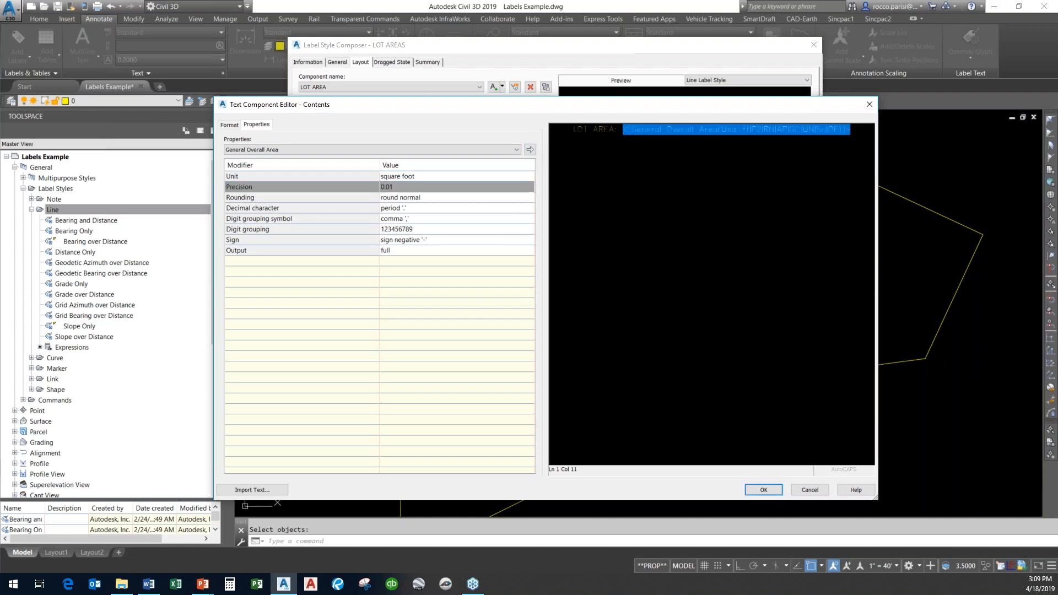
Append the word "ACRES" after the area field and confirm the contents.
{"action": "left_click", "coordinate": [862, 136]}
{"action": "type", "text": "ACREAS"}
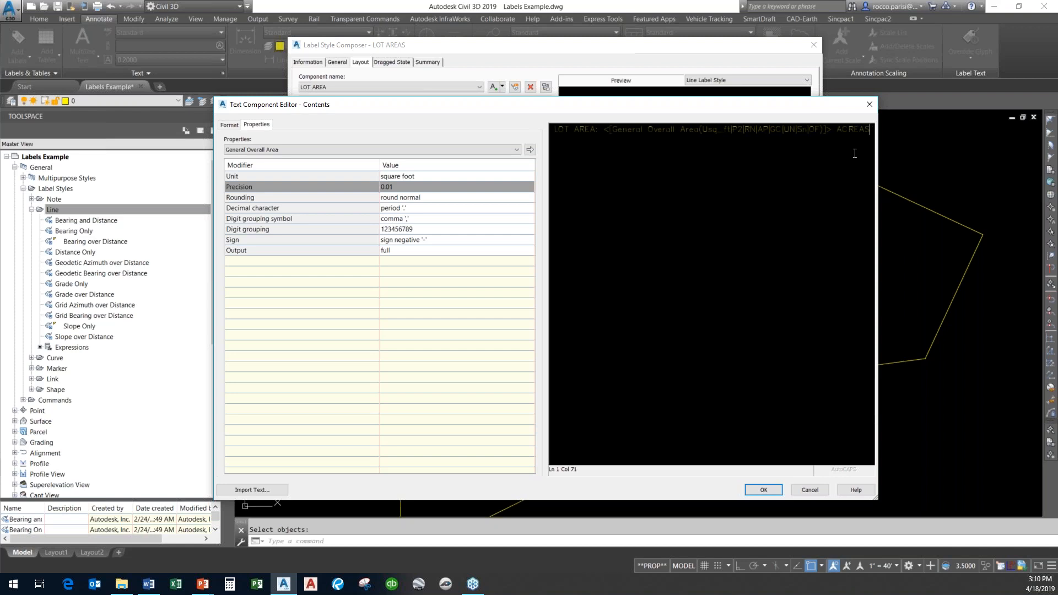
{"action": "key", "text": "BackSpace"}
{"action": "key", "text": "BackSpace"}
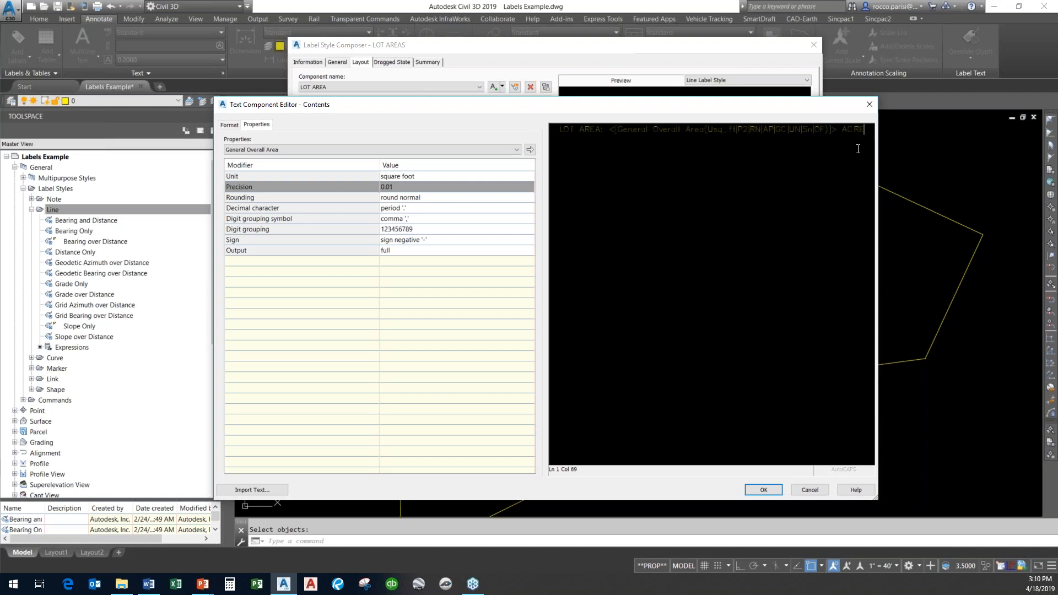
{"action": "type", "text": "S"}
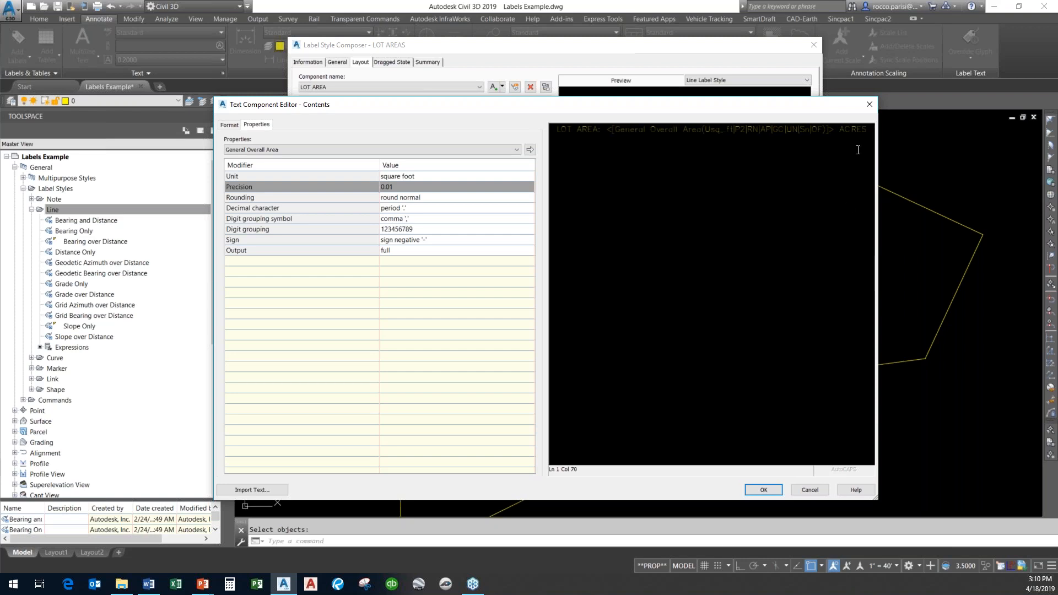
{"action": "left_click", "coordinate": [767, 490]}
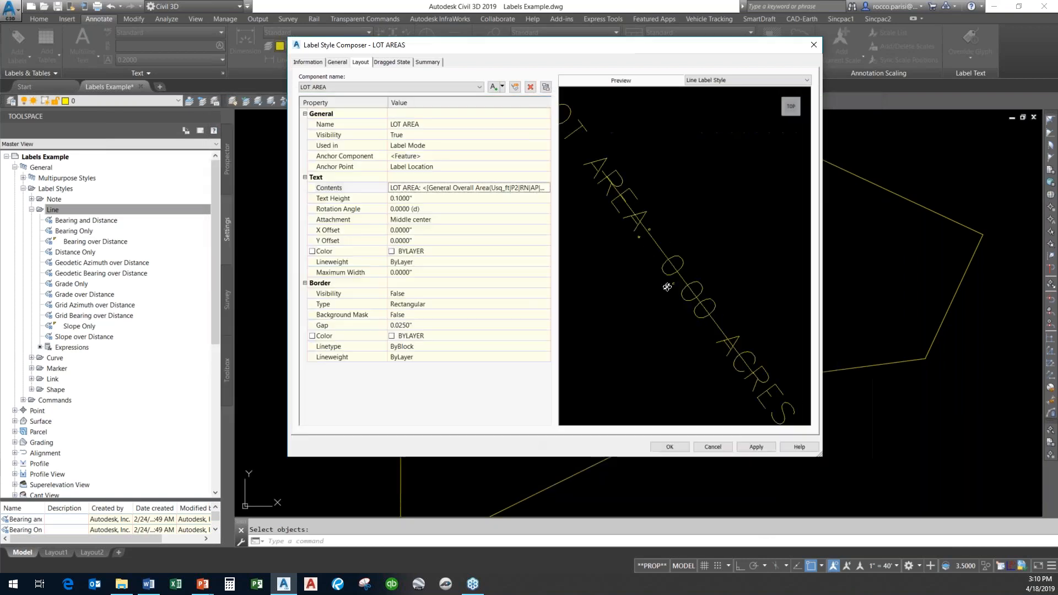
Set the component's text height to 0.5" and Y offset to 1", then save the LOT AREAS style.
{"action": "left_click", "coordinate": [421, 200]}
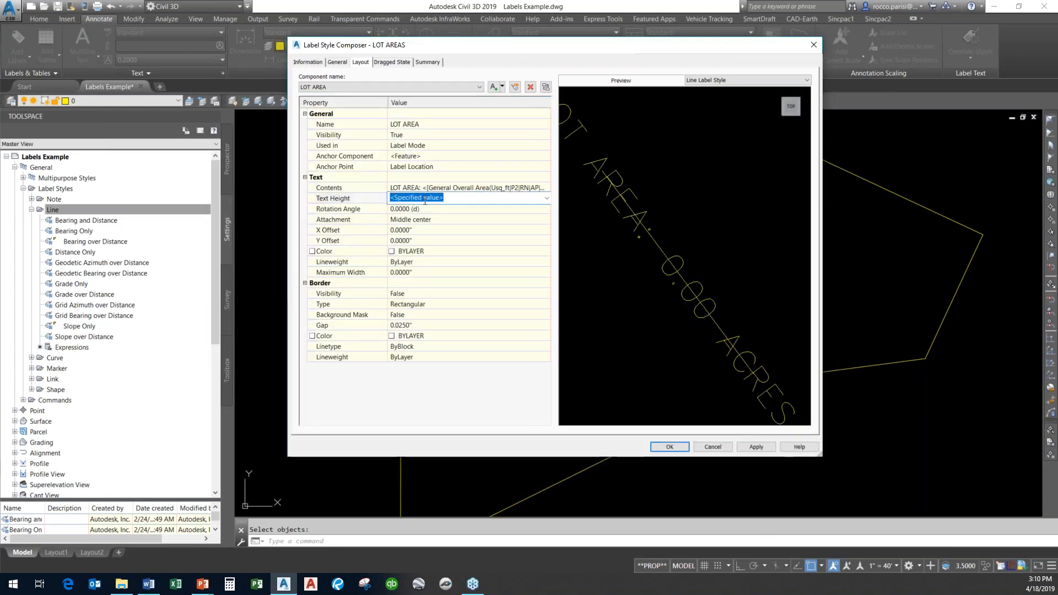
{"action": "type", "text": "0.5"}
{"action": "left_click", "coordinate": [477, 240]}
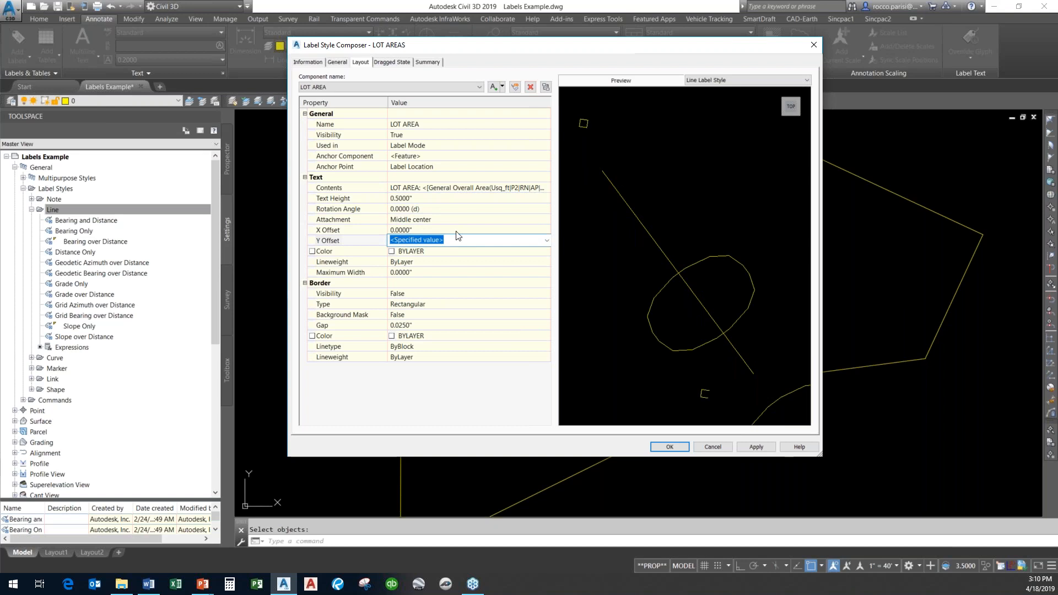
{"action": "type", "text": "1"}
{"action": "left_click", "coordinate": [466, 219]}
{"action": "left_click", "coordinate": [673, 224]}
{"action": "scroll", "coordinate": [673, 223], "scroll_direction": "down", "scroll_amount": 5}
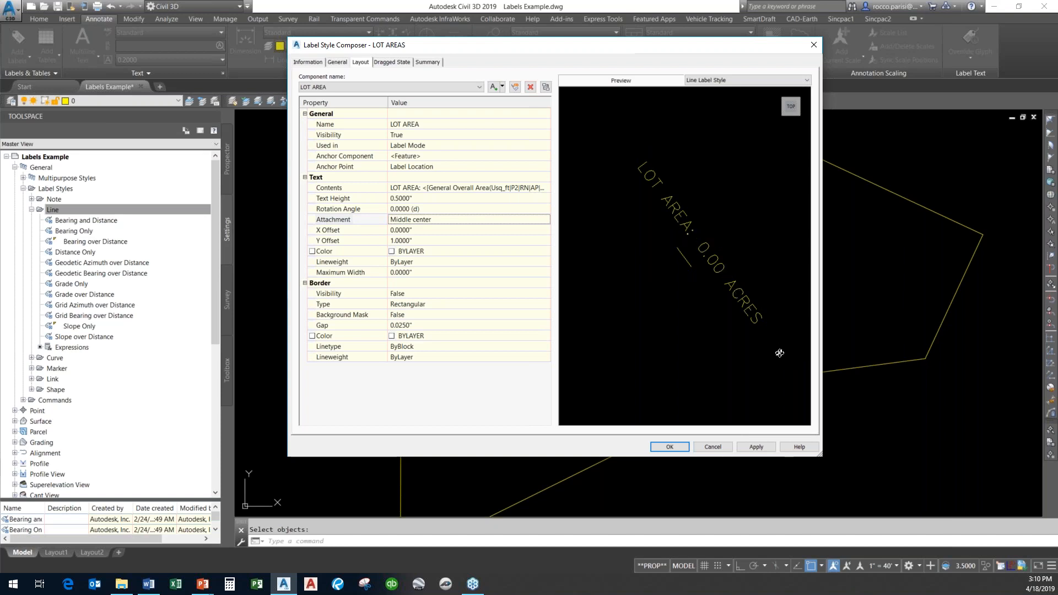
{"action": "left_click", "coordinate": [670, 447]}
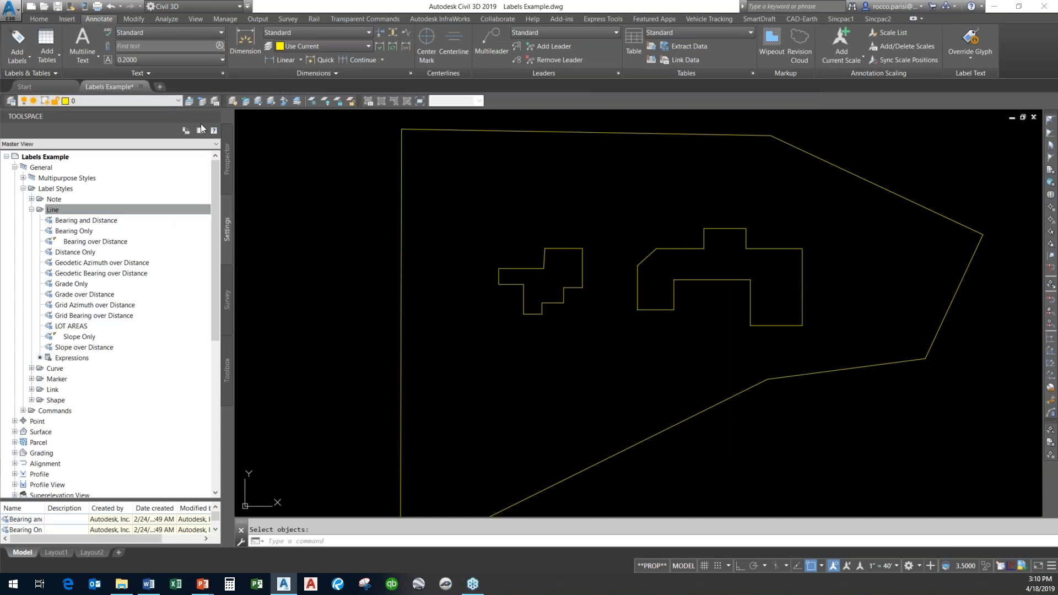
Open Add Labels for Line and Curve single segments and choose the LOT AREAS line label style.
{"action": "scroll", "coordinate": [439, 295], "scroll_direction": "down", "scroll_amount": 3}
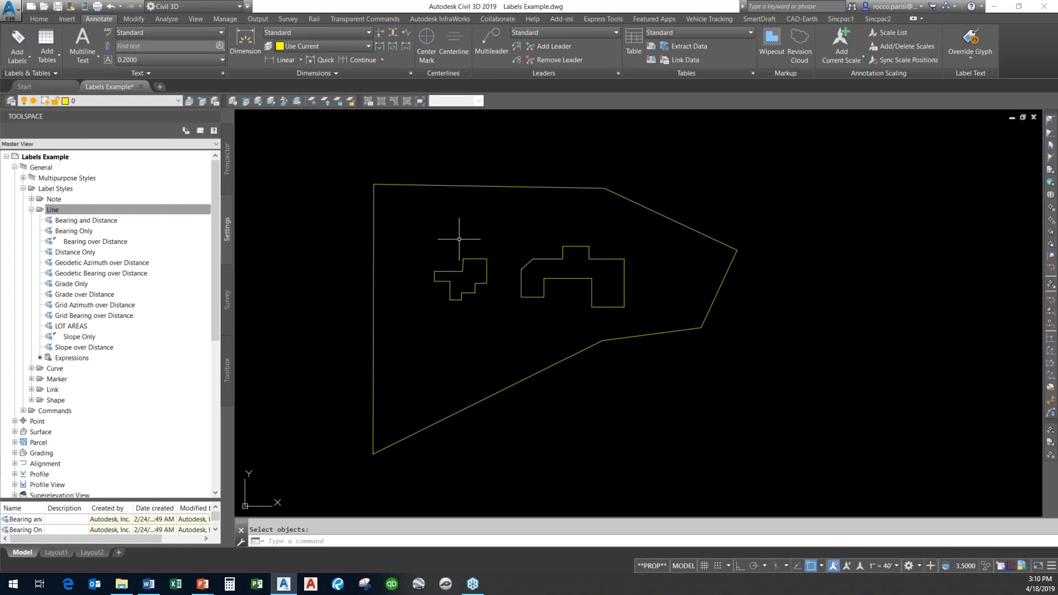
{"action": "left_click", "coordinate": [19, 39]}
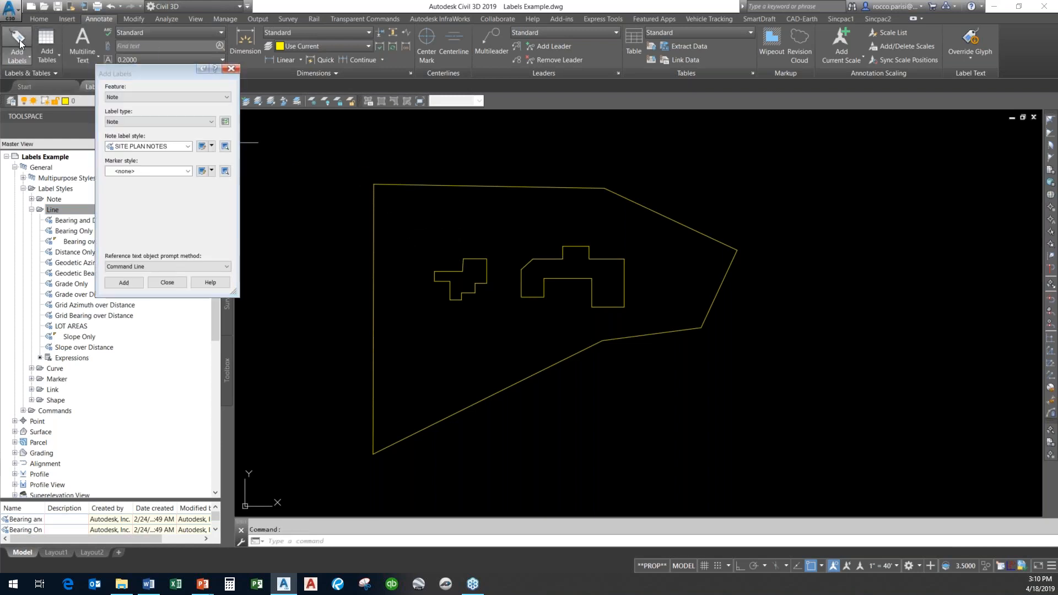
{"action": "left_click", "coordinate": [148, 122]}
{"action": "left_click", "coordinate": [156, 100]}
{"action": "left_click", "coordinate": [157, 100]}
{"action": "left_click", "coordinate": [142, 116]}
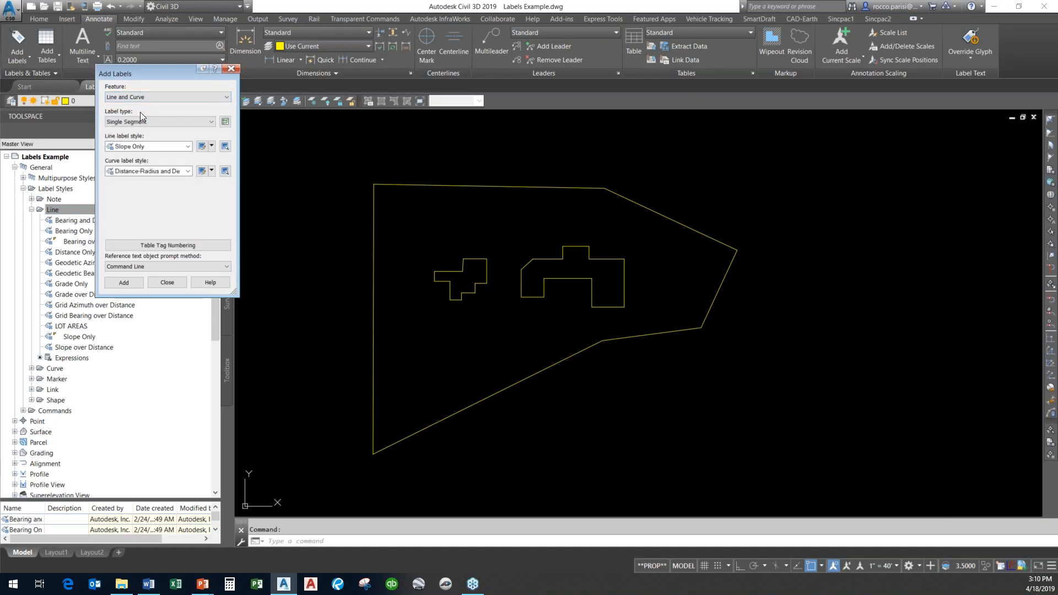
{"action": "left_click", "coordinate": [151, 147]}
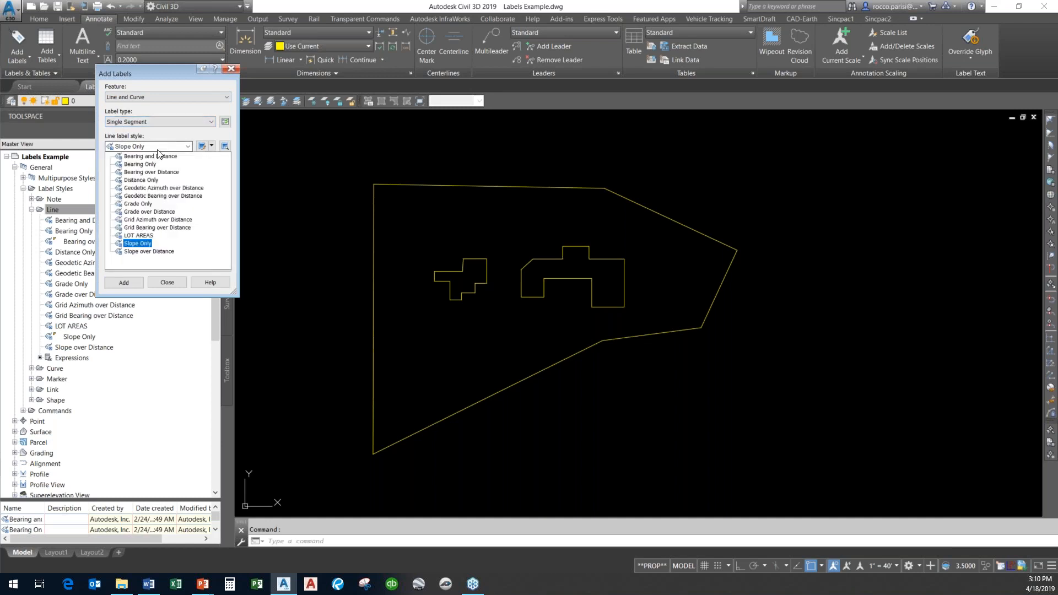
{"action": "left_click", "coordinate": [145, 236]}
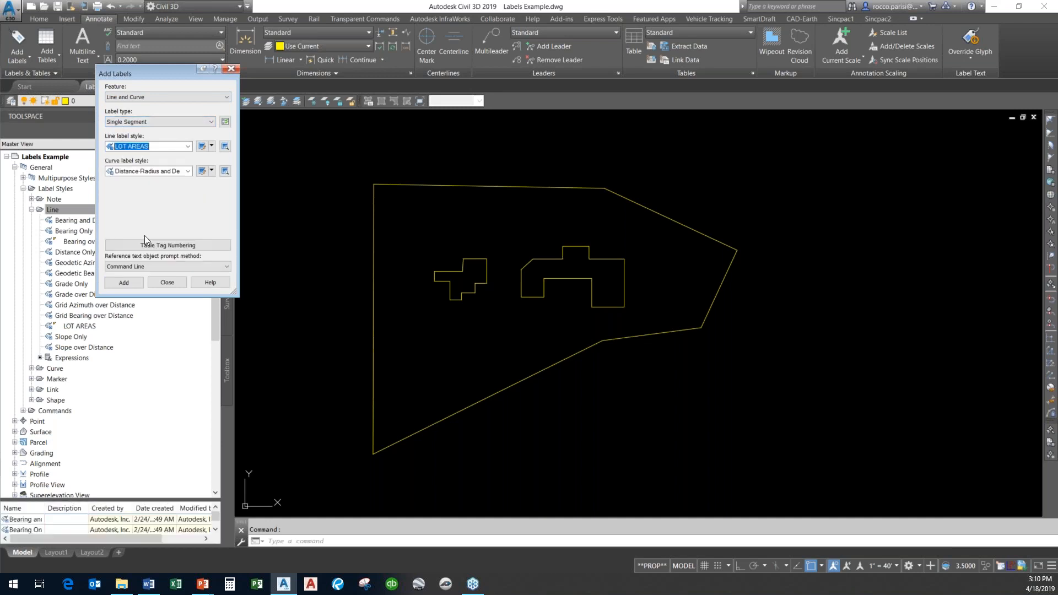
Label the site boundary's lower-left segment with the LOT AREAS style and close Add Labels.
{"action": "left_click", "coordinate": [137, 286]}
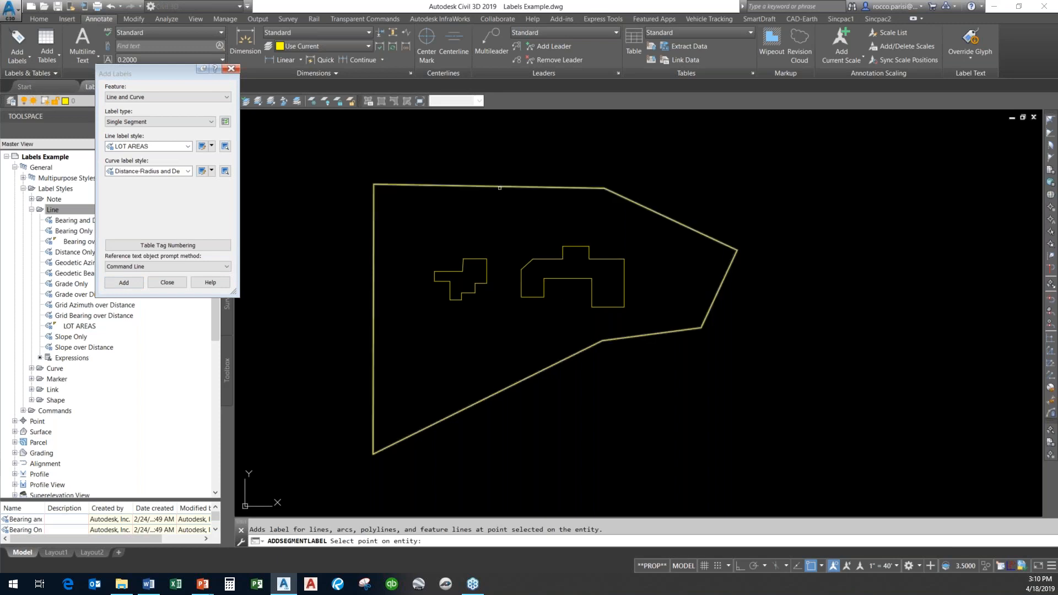
{"action": "left_click", "coordinate": [558, 363]}
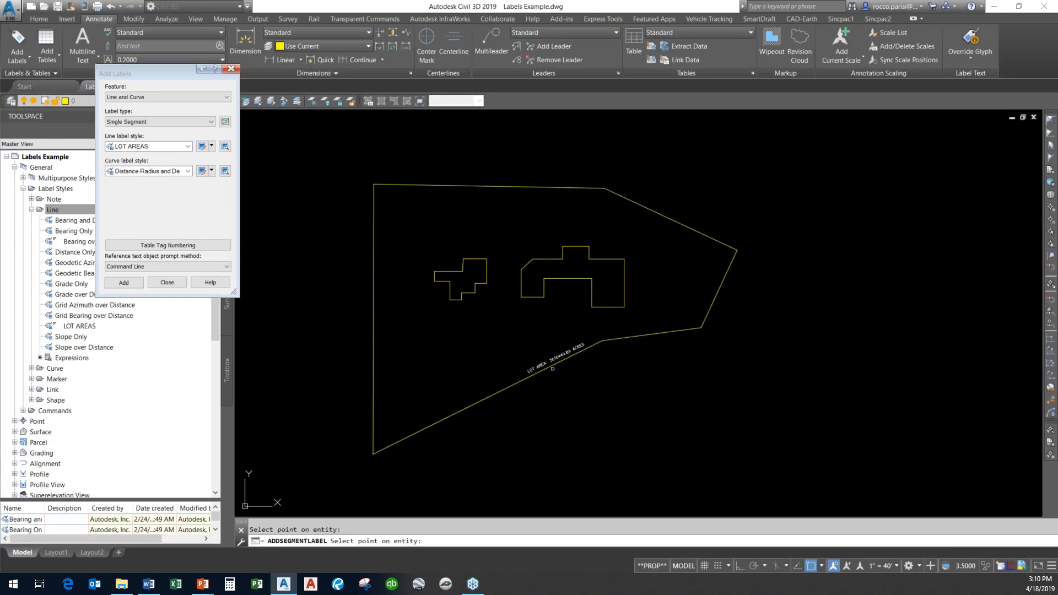
{"action": "scroll", "coordinate": [553, 368], "scroll_direction": "up", "scroll_amount": 10}
{"action": "scroll", "coordinate": [554, 370], "scroll_direction": "down", "scroll_amount": 5}
{"action": "scroll", "coordinate": [553, 368], "scroll_direction": "up", "scroll_amount": 2}
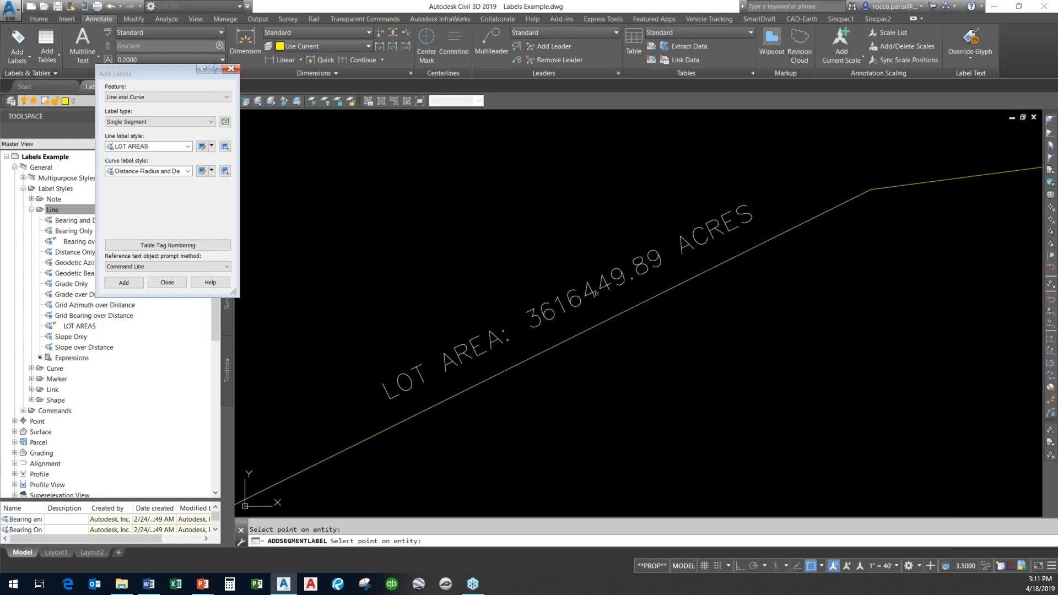
{"action": "scroll", "coordinate": [595, 294], "scroll_direction": "down", "scroll_amount": 4}
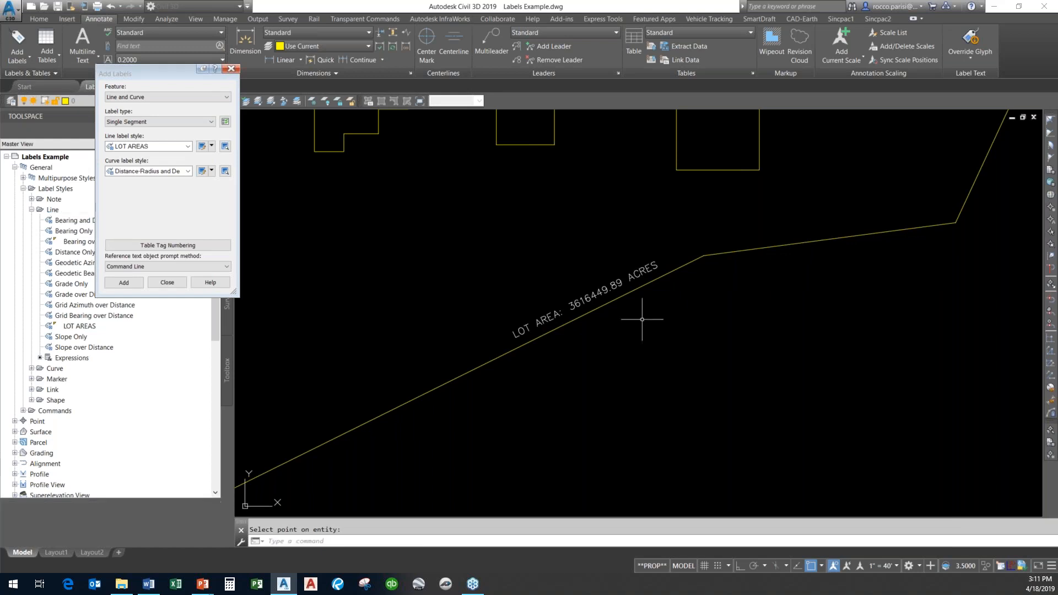
{"action": "left_click", "coordinate": [167, 282]}
Copy the LOT AREAS line label style and name the copy BUILDING AREAS.
{"action": "scroll", "coordinate": [522, 229], "scroll_direction": "down", "scroll_amount": 3}
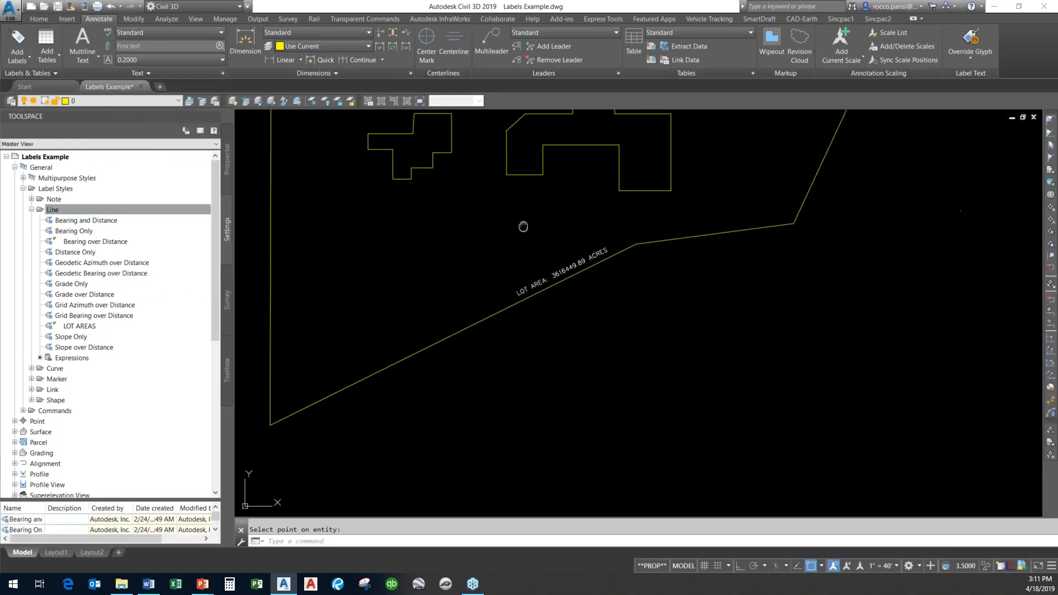
{"action": "scroll", "coordinate": [548, 307], "scroll_direction": "up", "scroll_amount": 3}
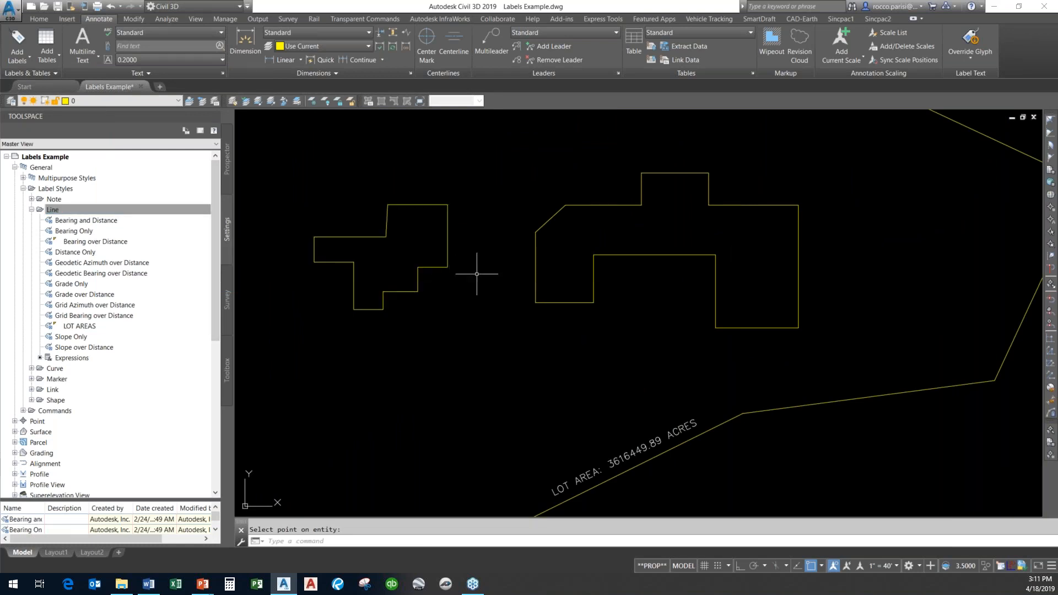
{"action": "left_click", "coordinate": [93, 329]}
{"action": "right_click", "coordinate": [93, 328]}
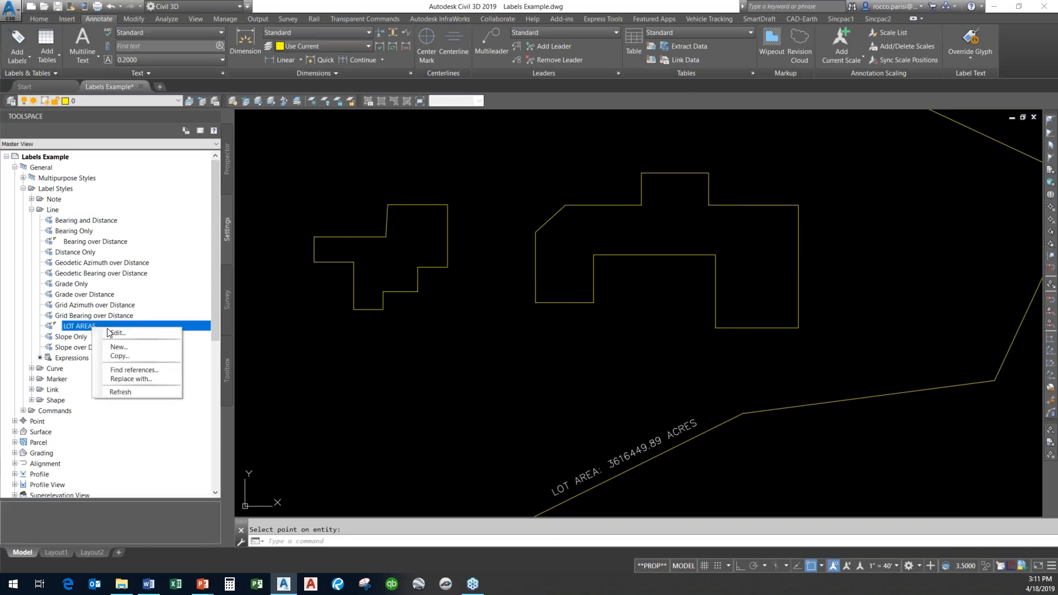
{"action": "left_click", "coordinate": [142, 356]}
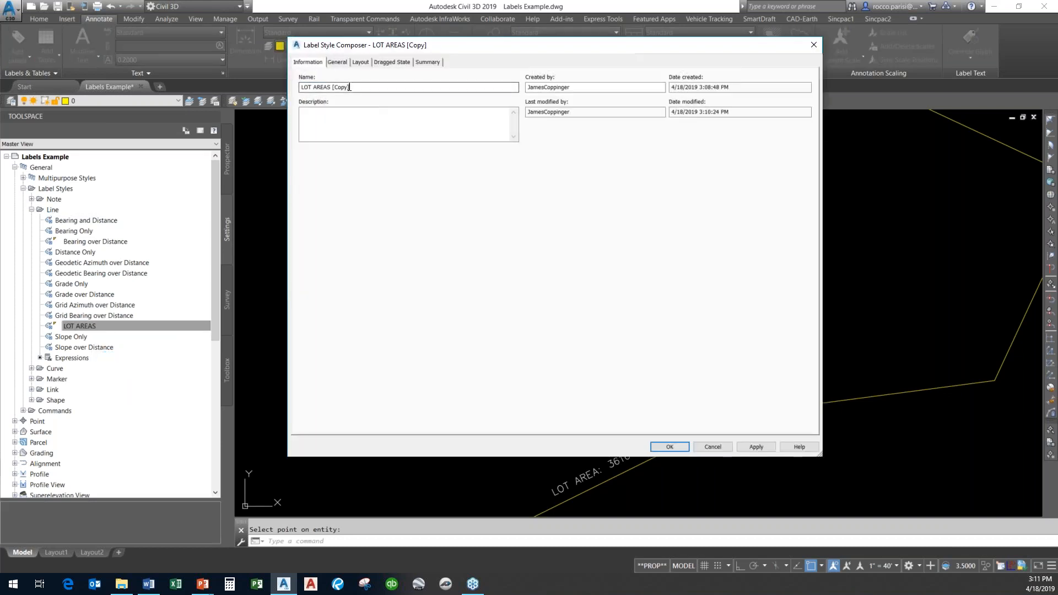
{"action": "left_click_drag", "start_coordinate": [314, 88], "coordinate": [283, 92]}
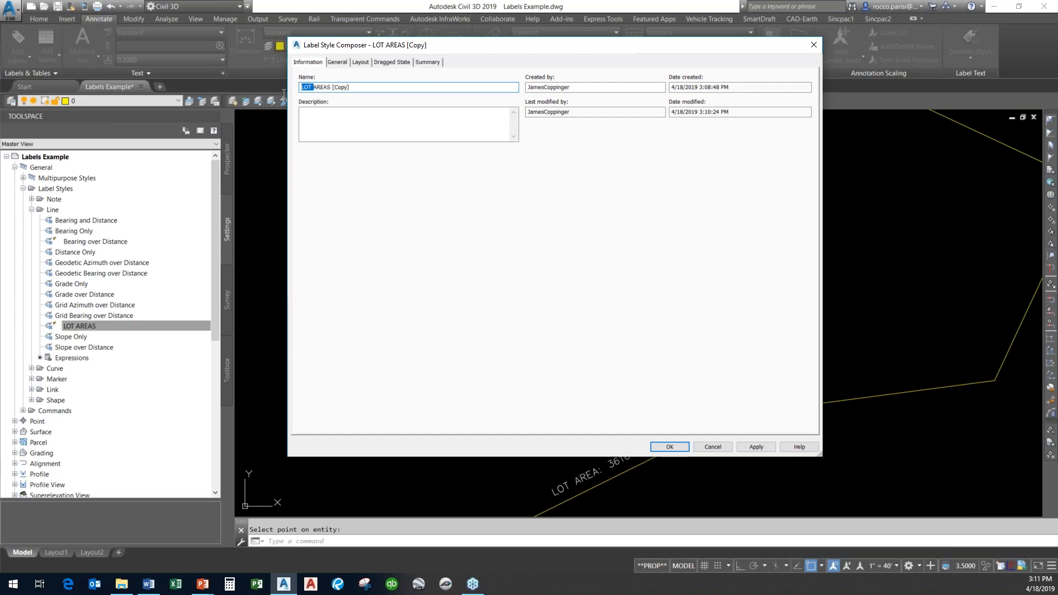
{"action": "type", "text": "BUILDING AREAS"}
Rename the style's text component to BLDG AREA.
{"action": "left_click", "coordinate": [361, 62]}
{"action": "left_click", "coordinate": [421, 88]}
{"action": "left_click", "coordinate": [421, 96]}
{"action": "left_click", "coordinate": [428, 123]}
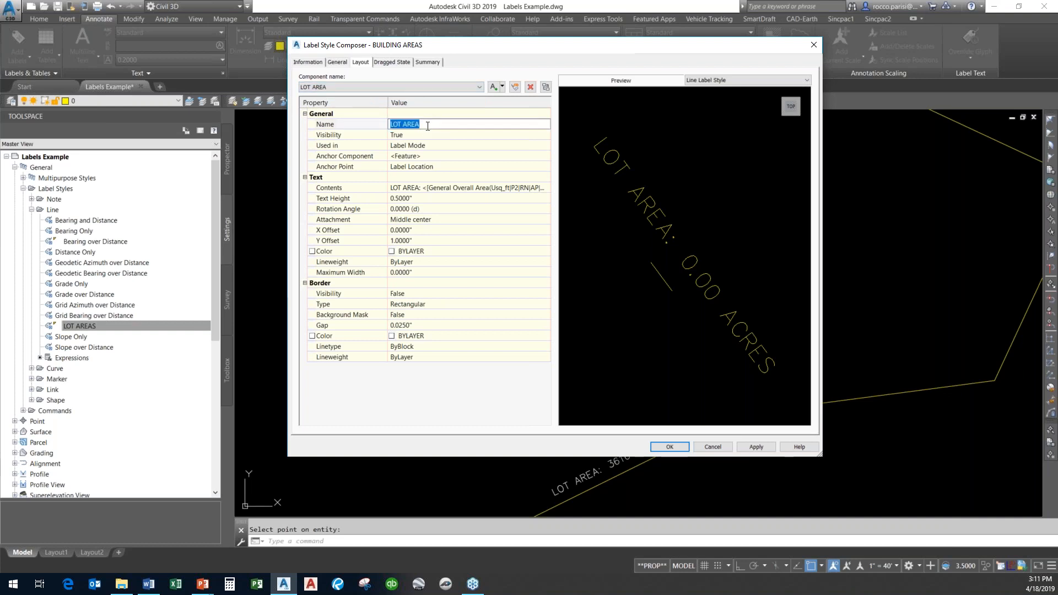
{"action": "double_click", "coordinate": [402, 123]}
{"action": "type", "text": "BLDG"}
Replace the LOT AREA prefix in the component contents with "F.F. EL. ????" on its own line above the area field.
{"action": "left_click", "coordinate": [472, 189]}
{"action": "left_click", "coordinate": [545, 188]}
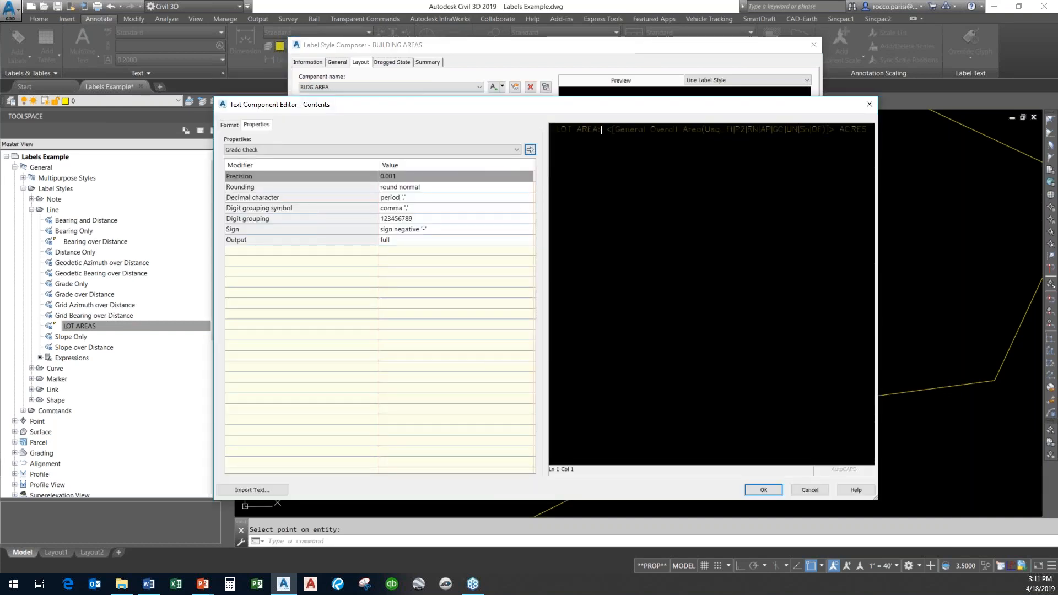
{"action": "left_click_drag", "start_coordinate": [602, 130], "coordinate": [549, 135]}
{"action": "type", "text": "BUILDING"}
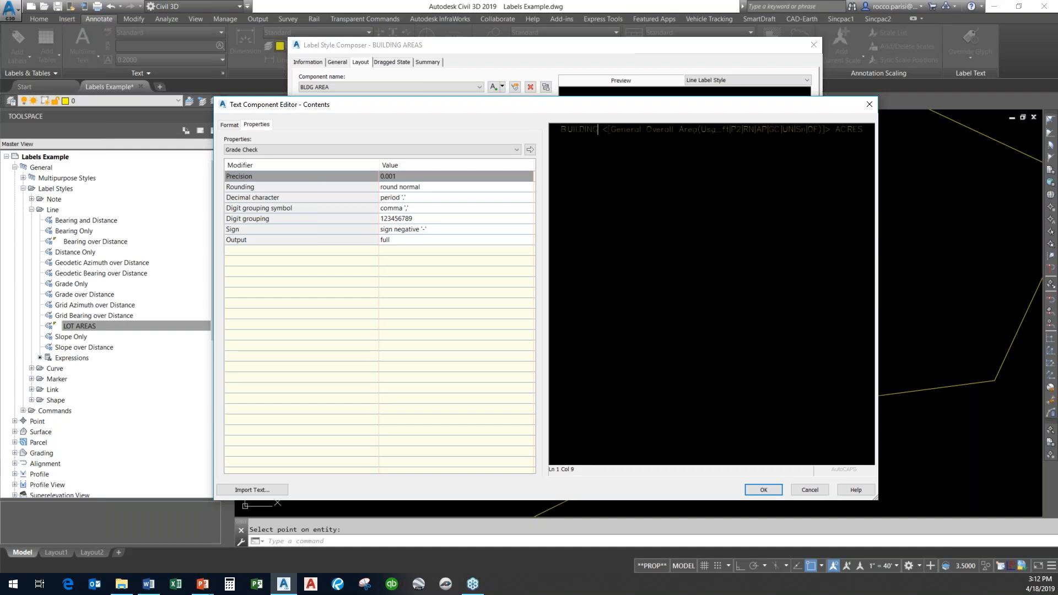
{"action": "key", "text": "BackSpace"}
{"action": "key", "text": "BackSpace"}
{"action": "key", "text": "BackSpace"}
{"action": "key", "text": "BackSpace"}
{"action": "key", "text": "BackSpace"}
{"action": "key", "text": "BackSpace"}
{"action": "key", "text": "BackSpace"}
{"action": "key", "text": "BackSpace"}
{"action": "key", "text": "BackSpace"}
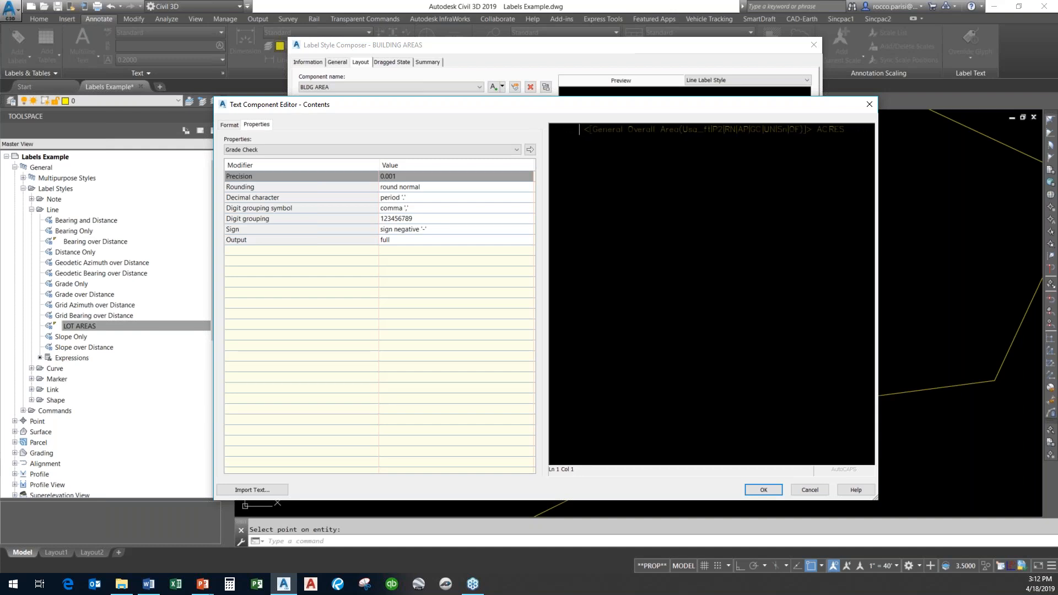
{"action": "type", "text": "F. EL. "}
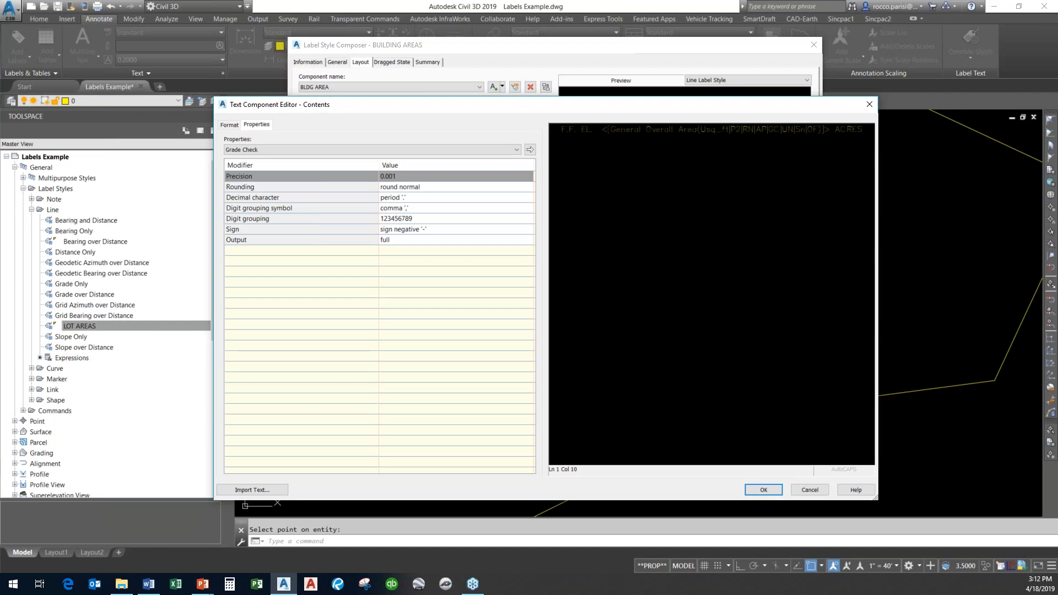
{"action": "type", "text": "????"}
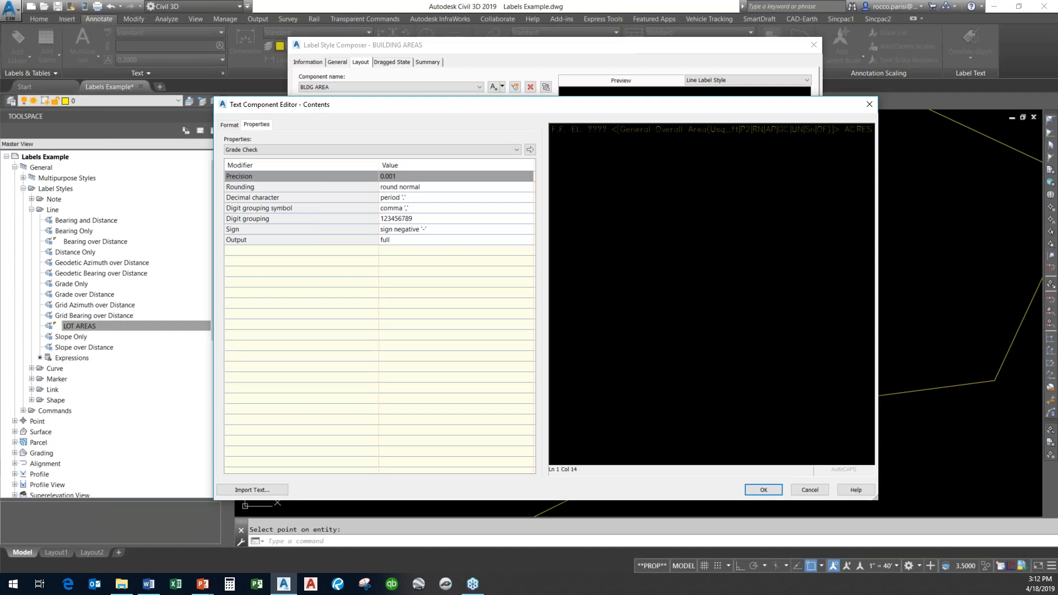
{"action": "key", "text": "Return"}
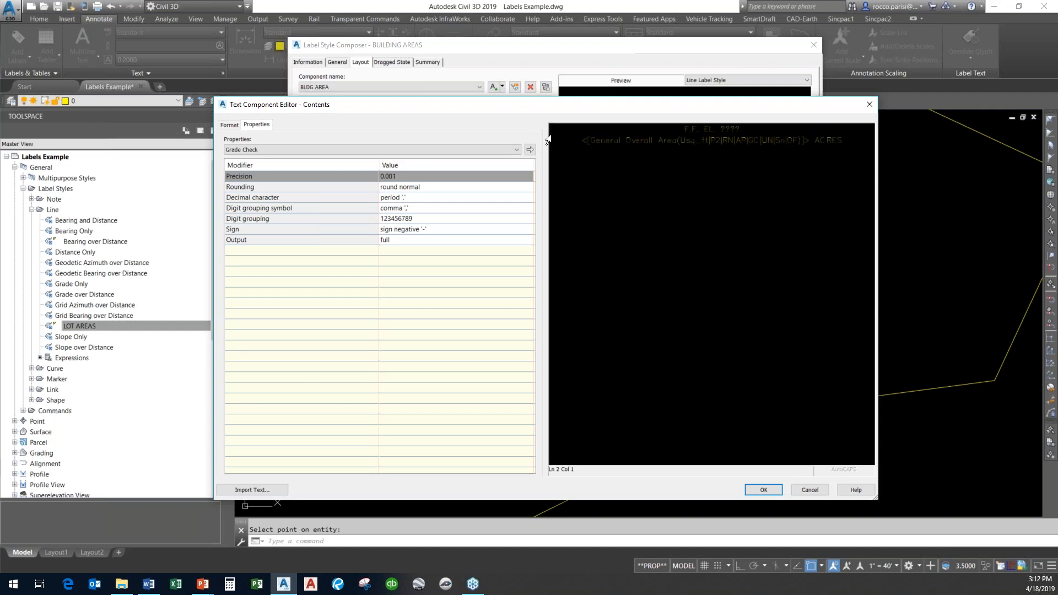
Replace the ACRES suffix after the area field with S.F.
{"action": "left_click_drag", "start_coordinate": [844, 141], "coordinate": [819, 146]}
{"action": "type", "text": "A.F."}
{"action": "key", "text": "BackSpace"}
{"action": "type", "text": "S"}
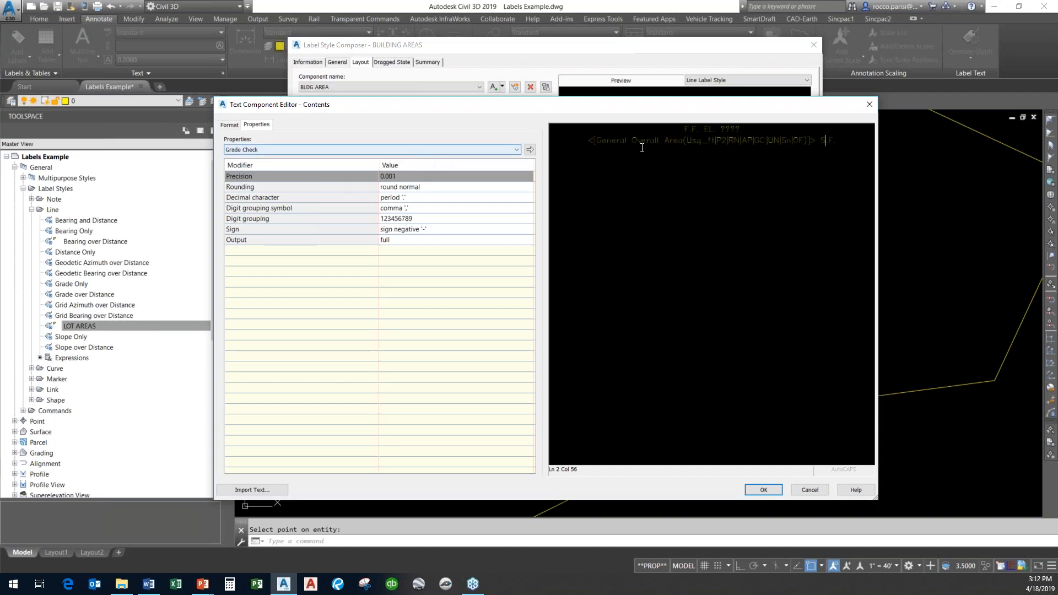
Set the area field's unit to square foot, then confirm the contents and save the BUILDING AREAS style.
{"action": "left_click", "coordinate": [651, 142]}
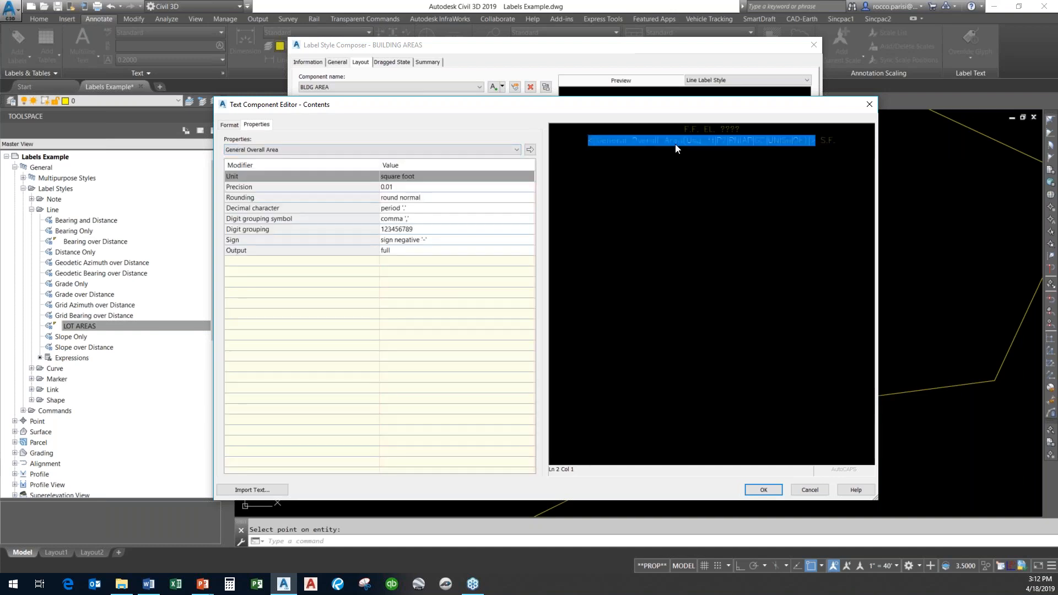
{"action": "left_click", "coordinate": [474, 150]}
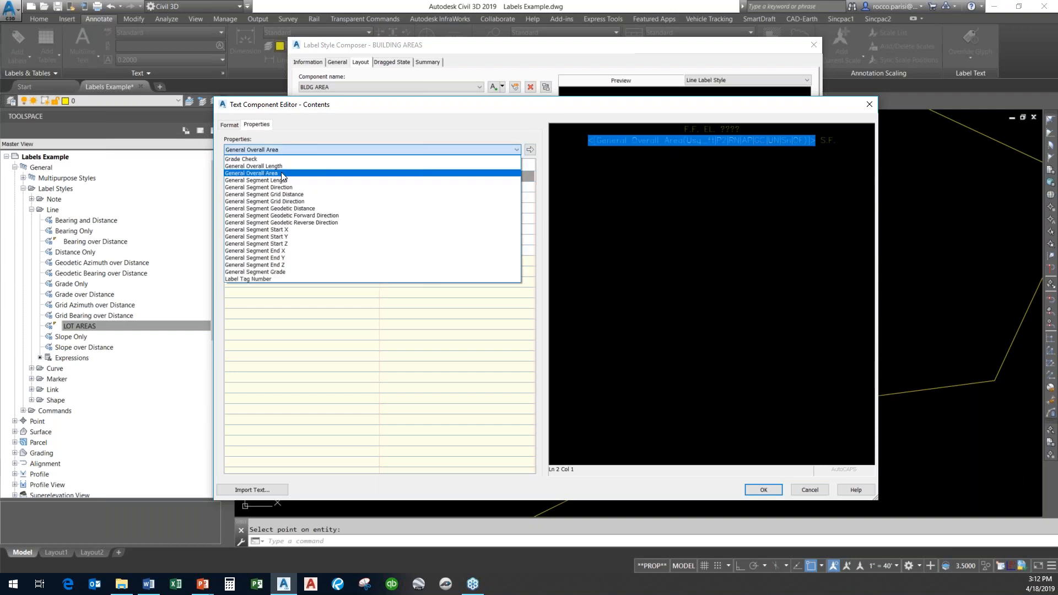
{"action": "left_click", "coordinate": [282, 173]}
{"action": "left_click", "coordinate": [441, 175]}
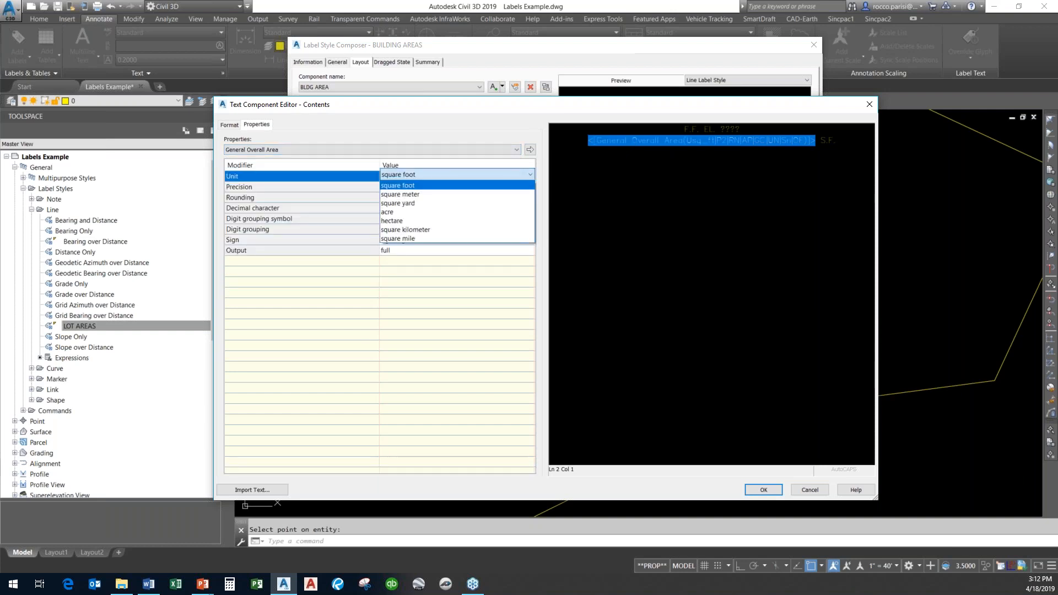
{"action": "left_click", "coordinate": [437, 186]}
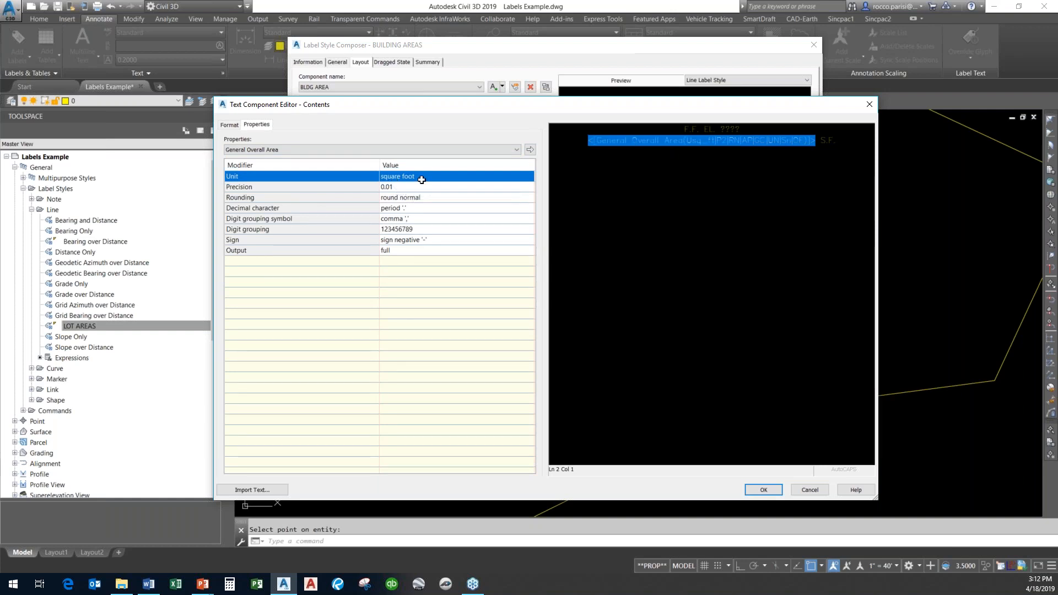
{"action": "left_click", "coordinate": [531, 150]}
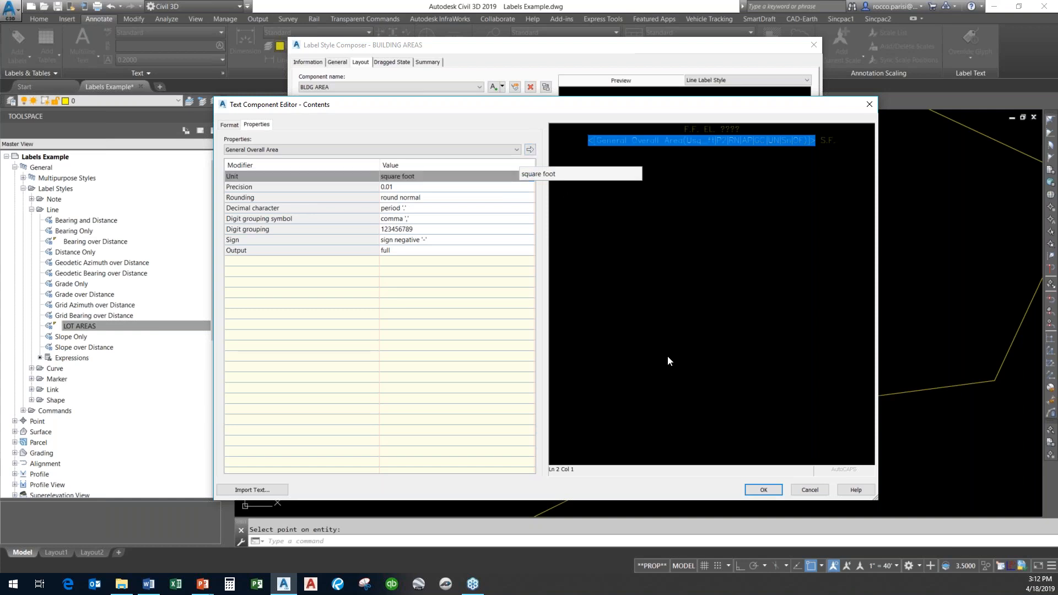
{"action": "left_click", "coordinate": [770, 489]}
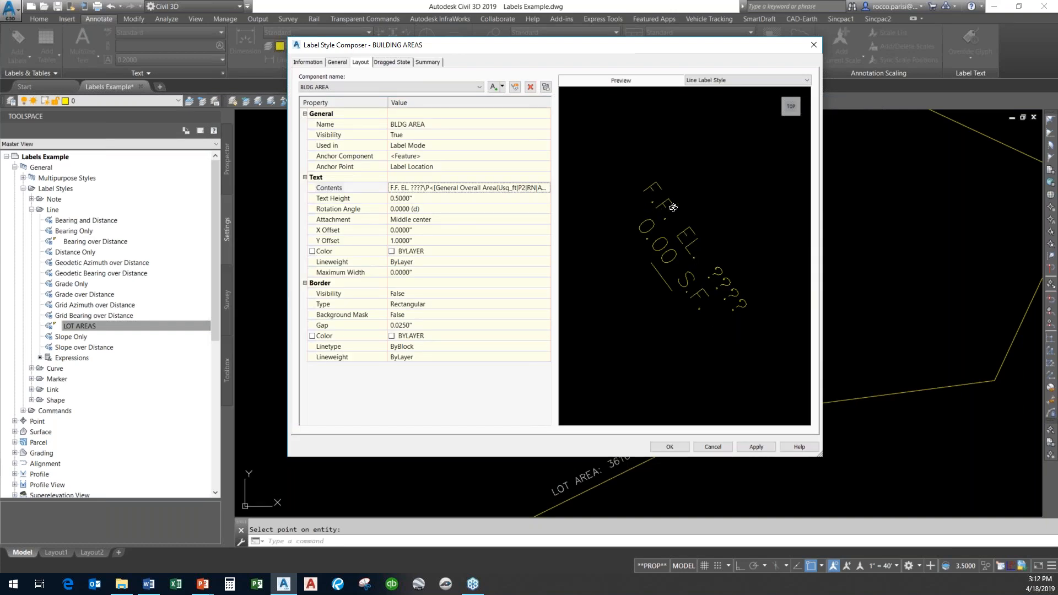
{"action": "left_click", "coordinate": [670, 447]}
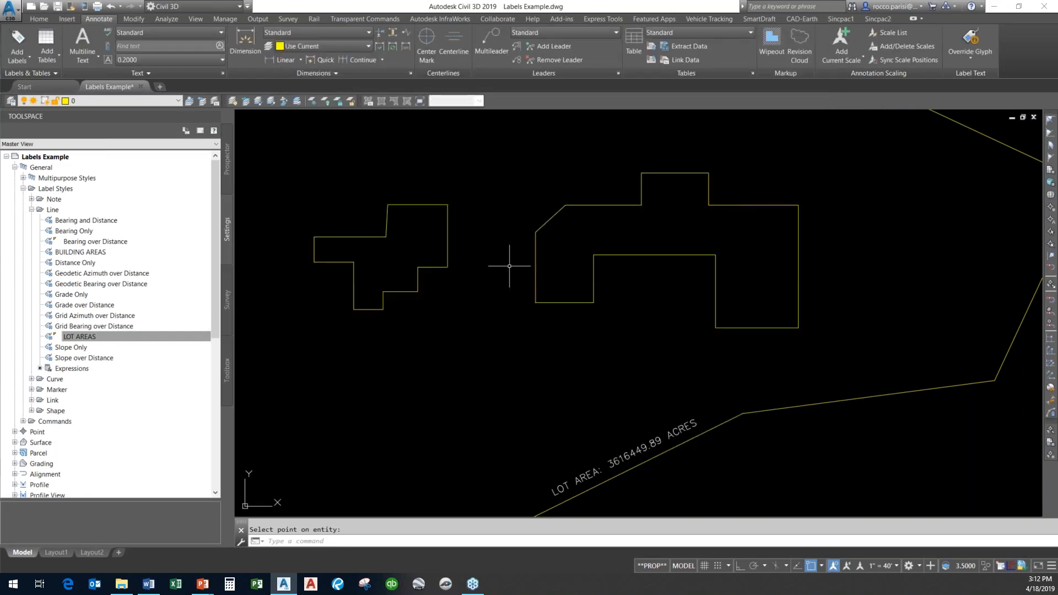
Open Add Labels for Line and Curve single segments and choose the BUILDING AREAS line label style.
{"action": "left_click", "coordinate": [19, 52]}
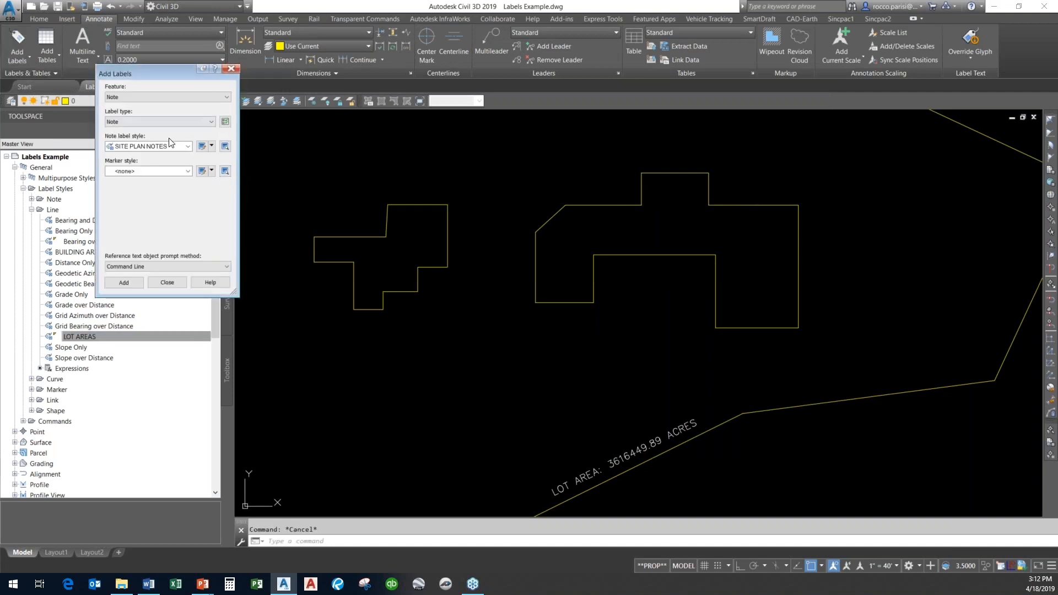
{"action": "left_click", "coordinate": [165, 146]}
{"action": "left_click", "coordinate": [154, 156]}
{"action": "left_click", "coordinate": [169, 122]}
{"action": "left_click", "coordinate": [154, 127]}
{"action": "left_click", "coordinate": [157, 97]}
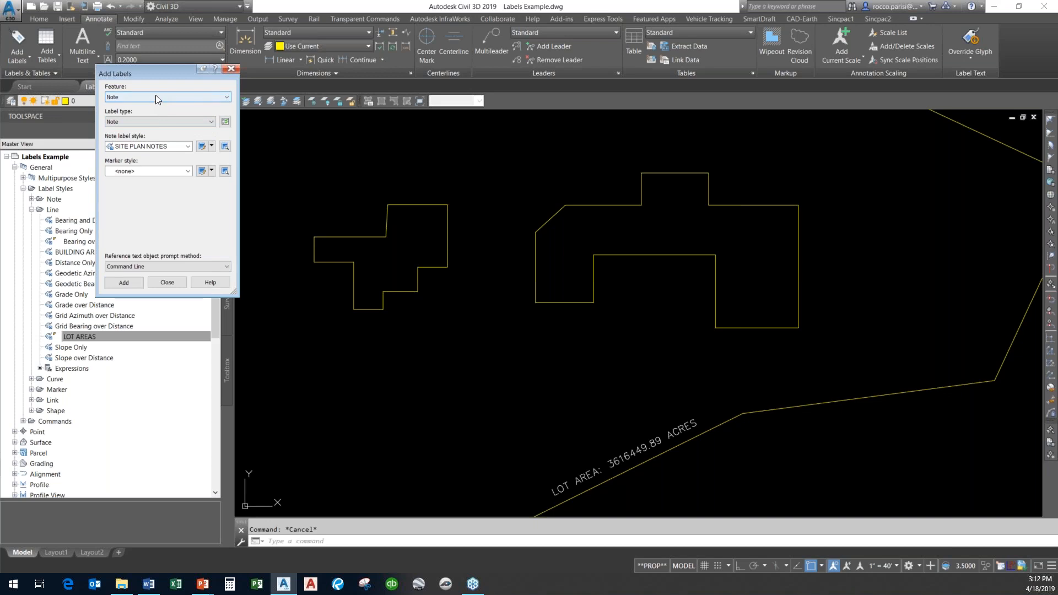
{"action": "left_click", "coordinate": [147, 113]}
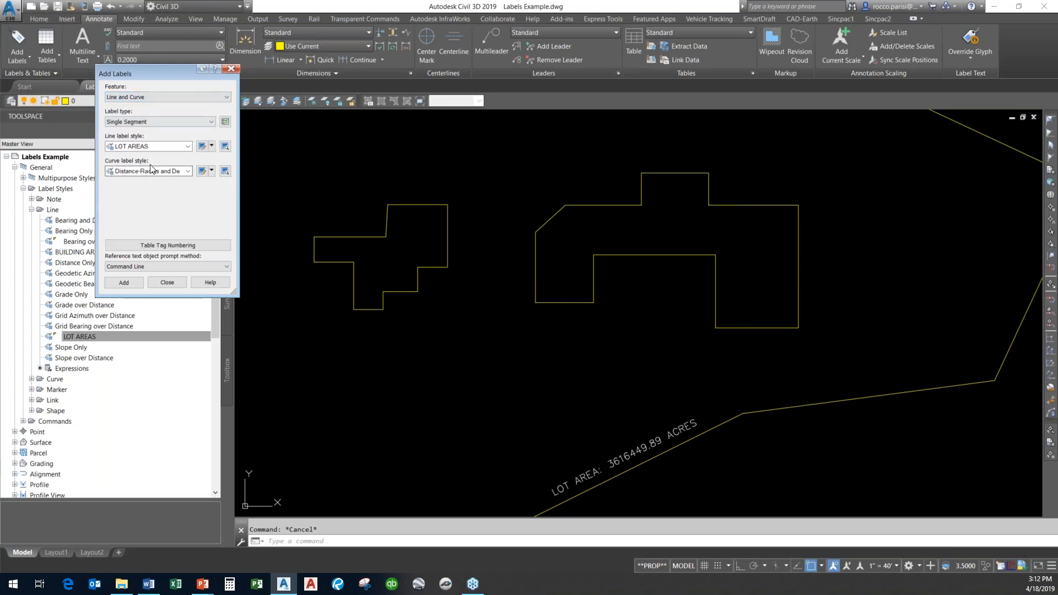
{"action": "left_click", "coordinate": [174, 149]}
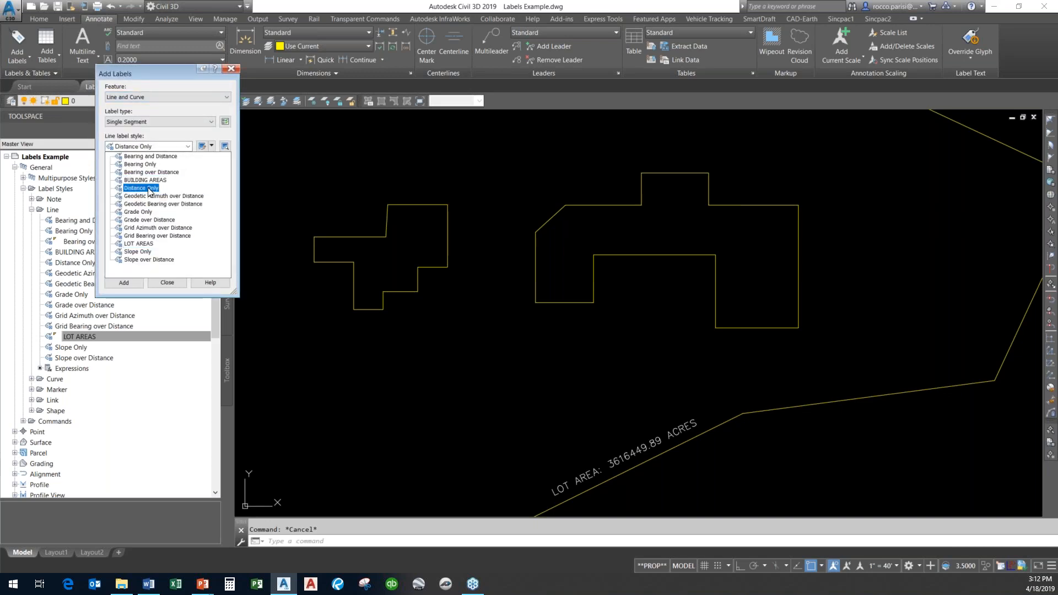
{"action": "left_click", "coordinate": [147, 182]}
{"action": "left_click", "coordinate": [134, 283]}
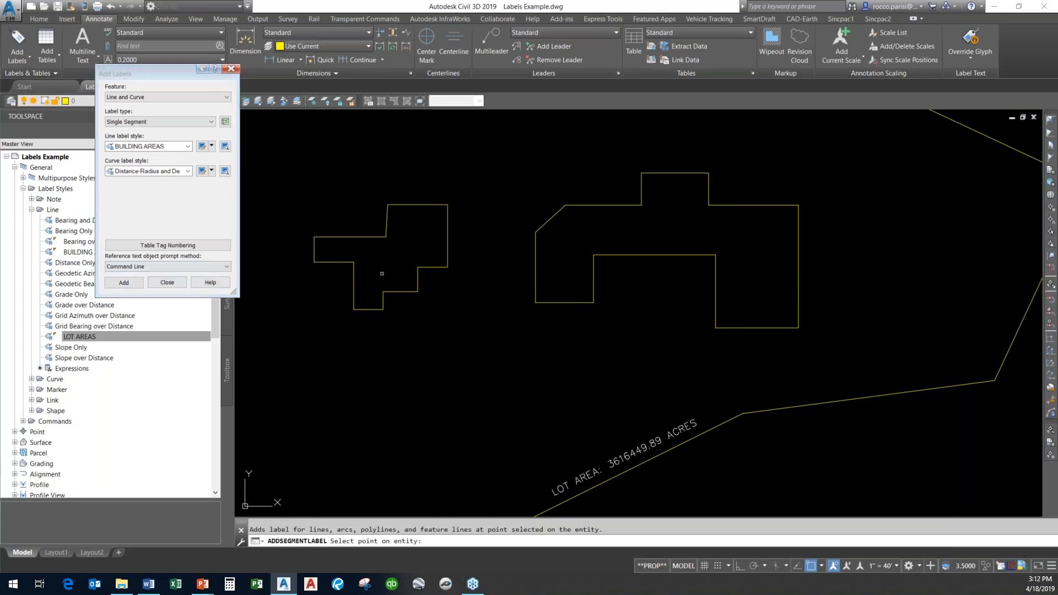
Label the left and right building outlines with the BUILDING AREAS style and close Add Labels.
{"action": "left_click", "coordinate": [380, 237]}
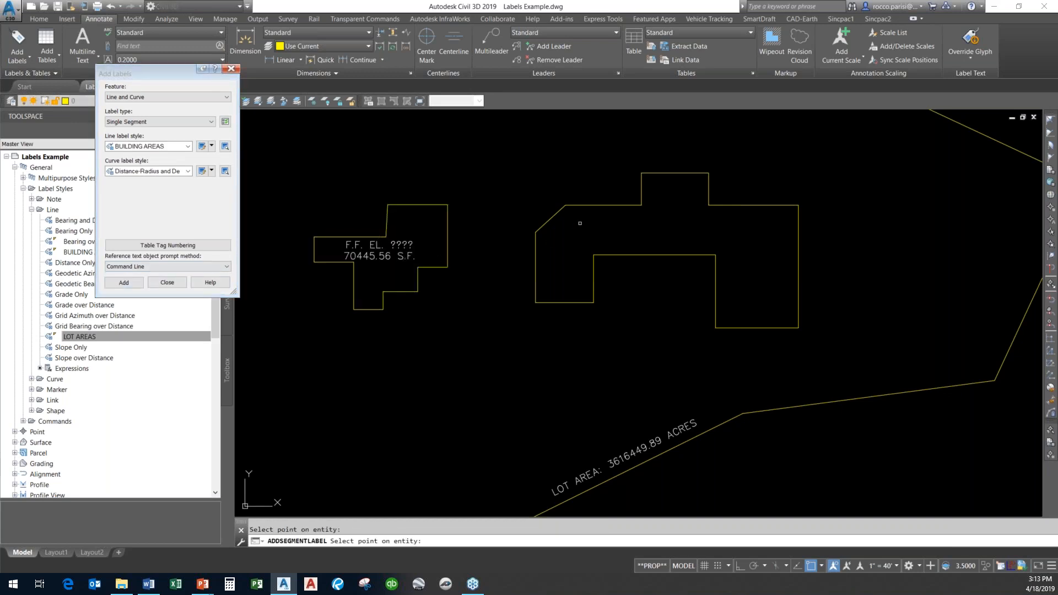
{"action": "left_click", "coordinate": [628, 205]}
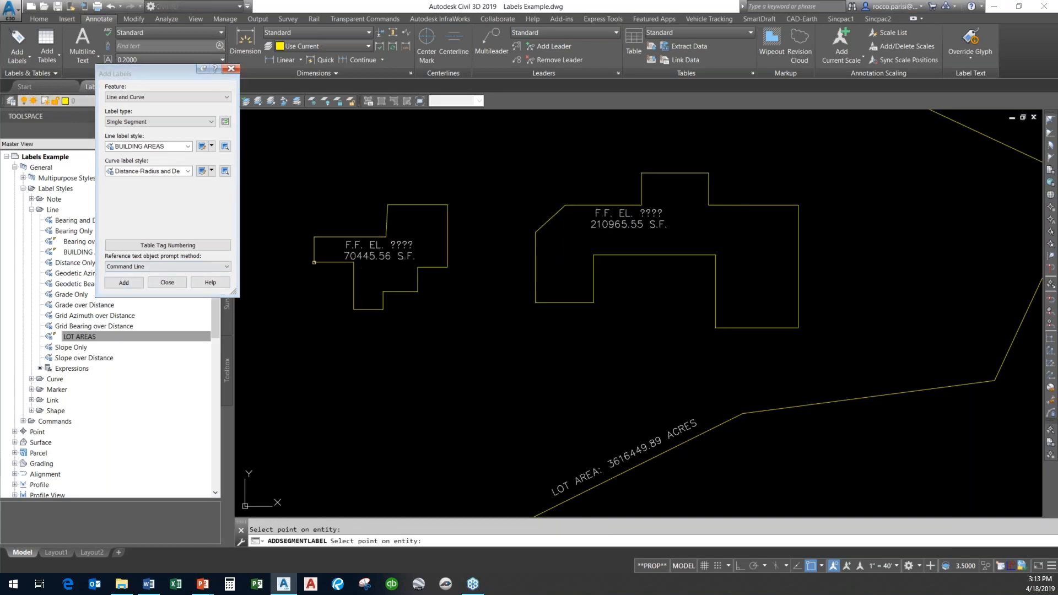
{"action": "left_click", "coordinate": [175, 283]}
{"action": "scroll", "coordinate": [398, 263], "scroll_direction": "up", "scroll_amount": 5}
{"action": "scroll", "coordinate": [399, 263], "scroll_direction": "down", "scroll_amount": 5}
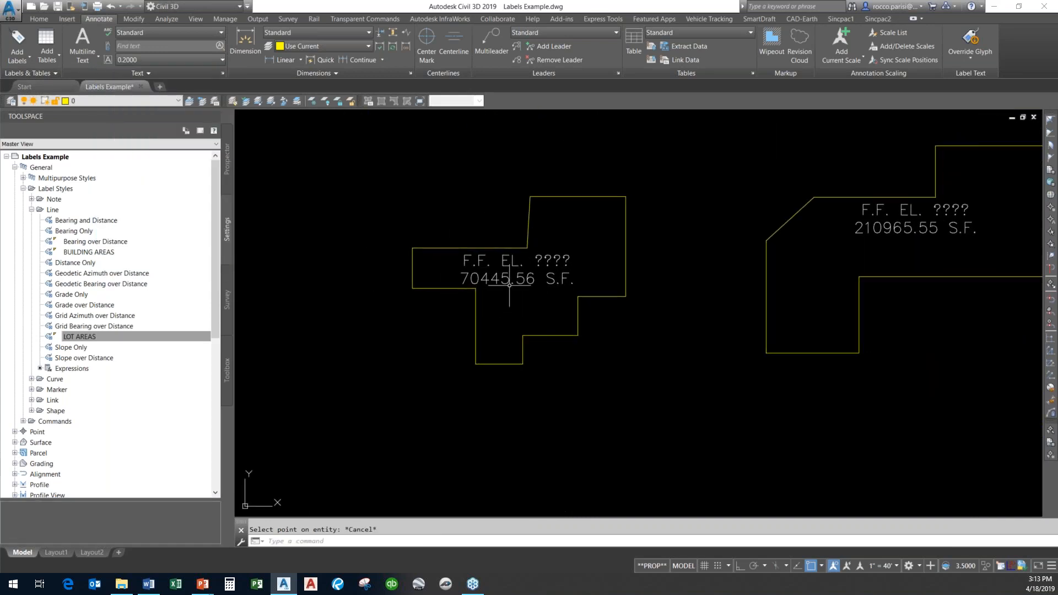
Edit the left building label's text, replacing ???? with the finished floor elevation 134.56.
{"action": "left_click", "coordinate": [526, 282]}
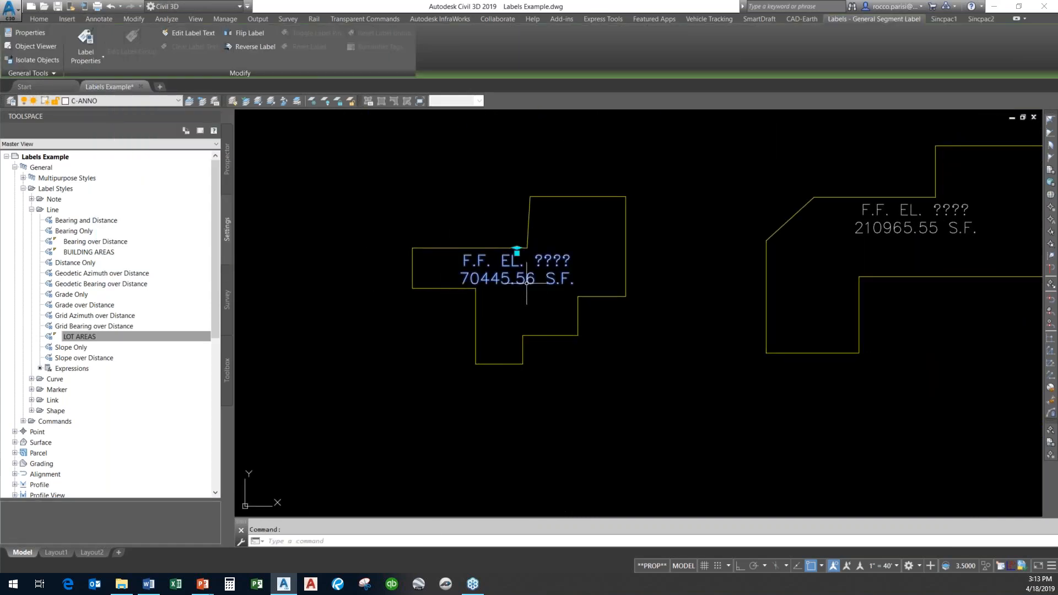
{"action": "left_click", "coordinate": [184, 33]}
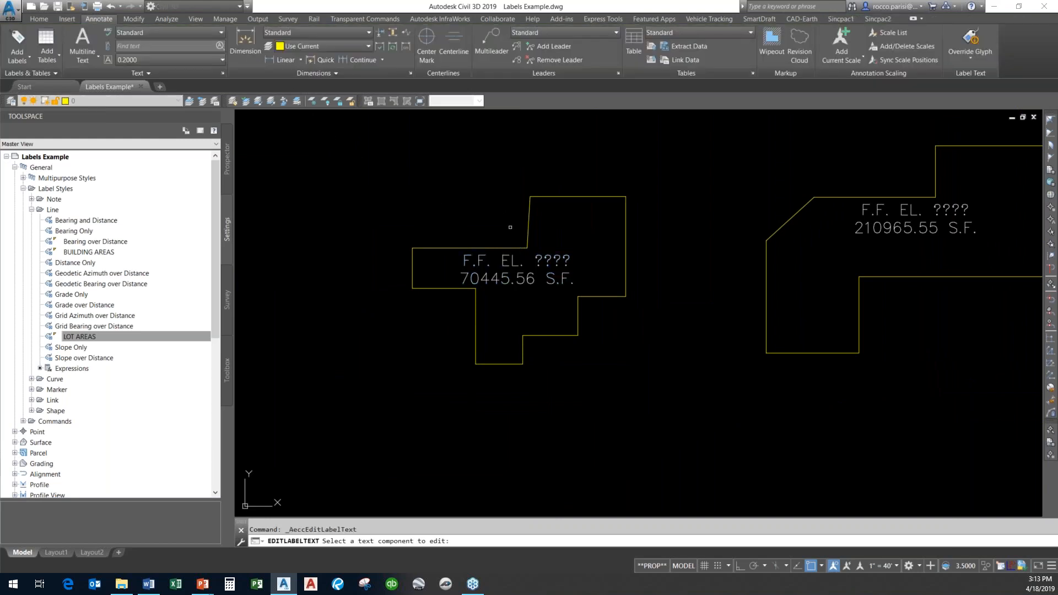
{"action": "left_click", "coordinate": [514, 261]}
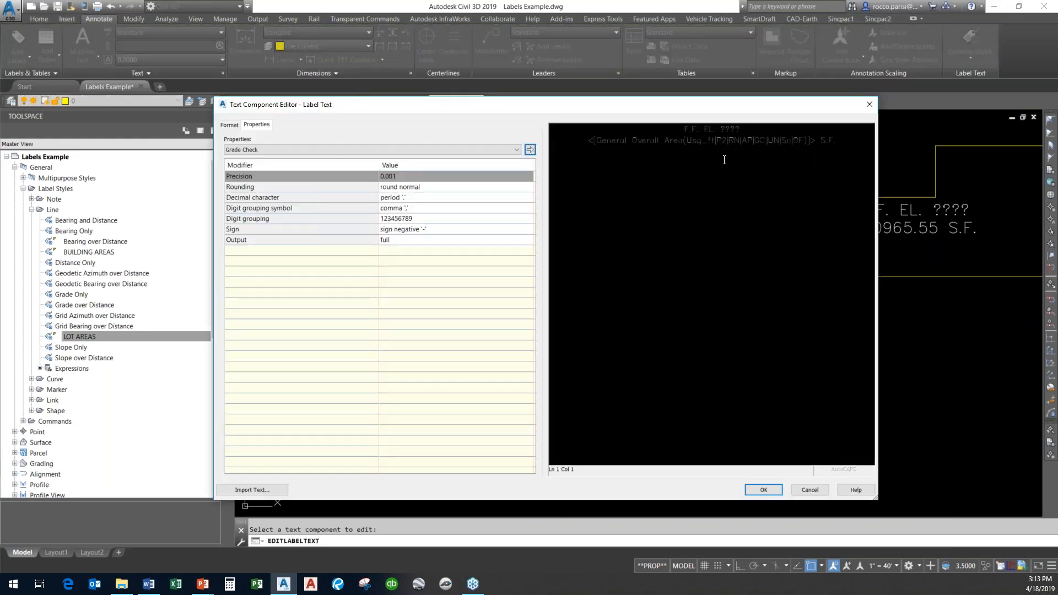
{"action": "left_click_drag", "start_coordinate": [743, 129], "coordinate": [728, 131]}
{"action": "type", "text": "134.56"}
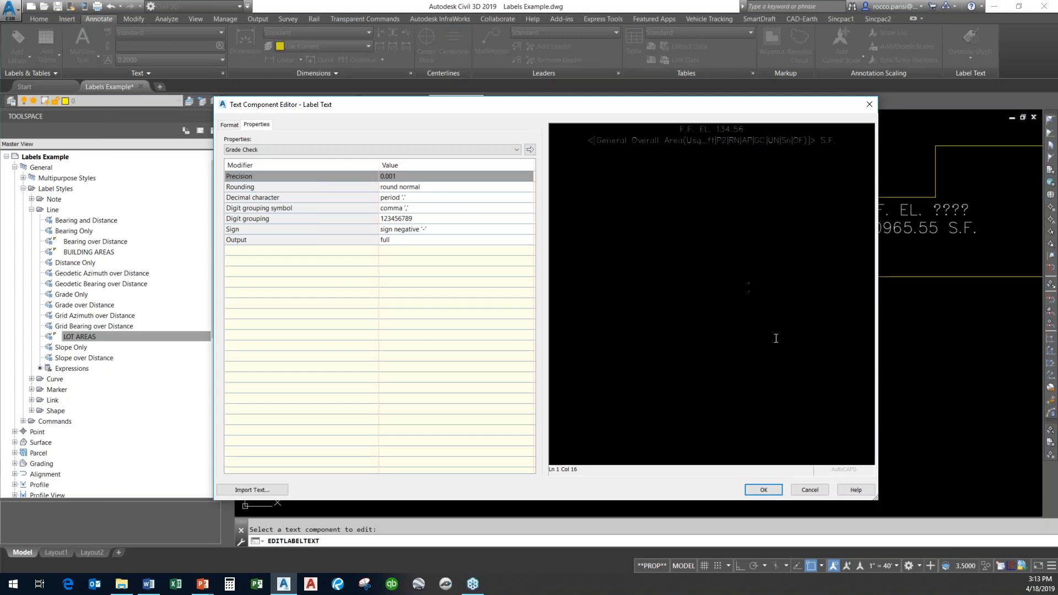
{"action": "left_click", "coordinate": [771, 491]}
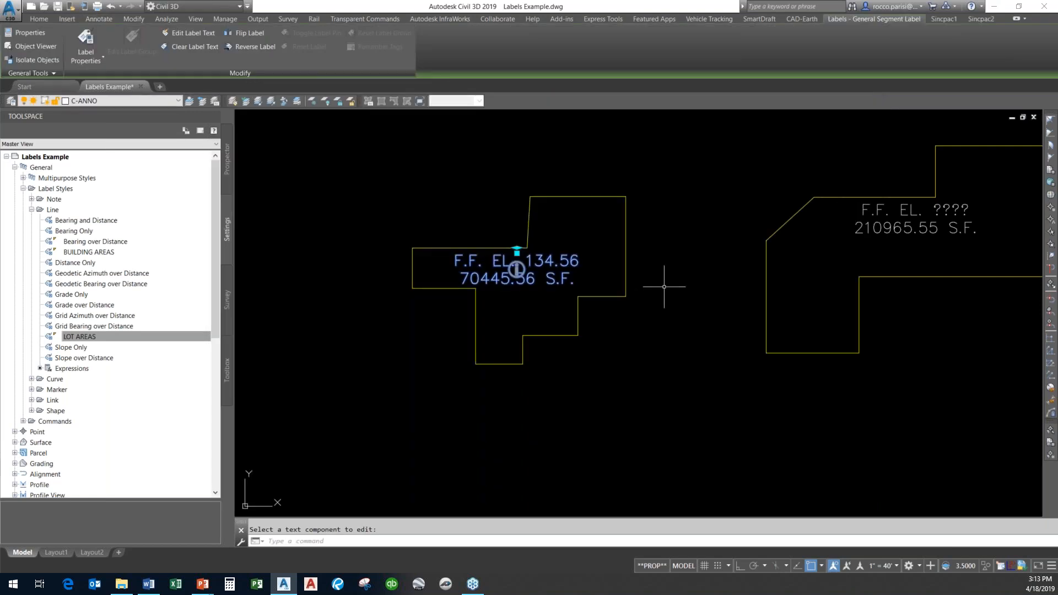
{"action": "mouse_move", "coordinate": [883, 277]}
{"action": "middle_mouse_down"}
{"action": "mouse_move", "coordinate": [814, 240]}
{"action": "mouse_move", "coordinate": [695, 244]}
{"action": "middle_mouse_up"}
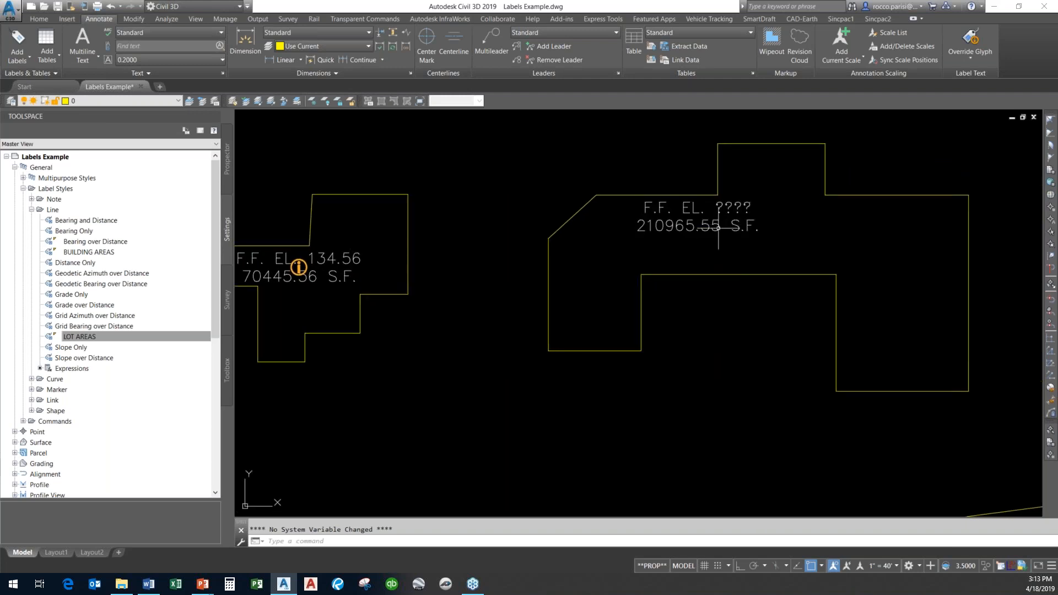
{"action": "left_click", "coordinate": [738, 215]}
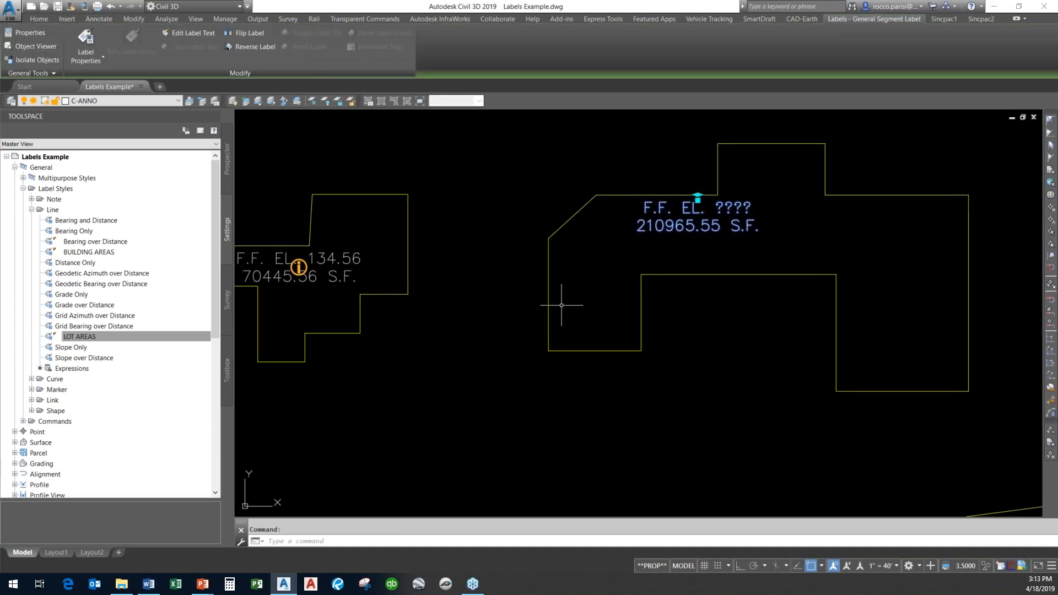
{"action": "scroll", "coordinate": [616, 319], "scroll_direction": "down", "scroll_amount": 4}
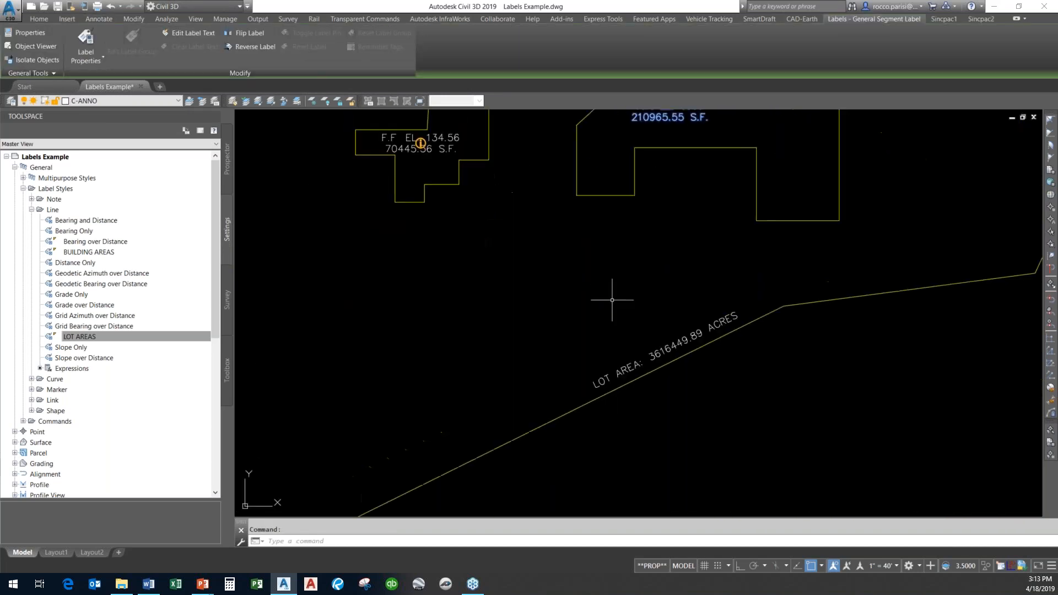
{"action": "scroll", "coordinate": [620, 309], "scroll_direction": "up", "scroll_amount": 4}
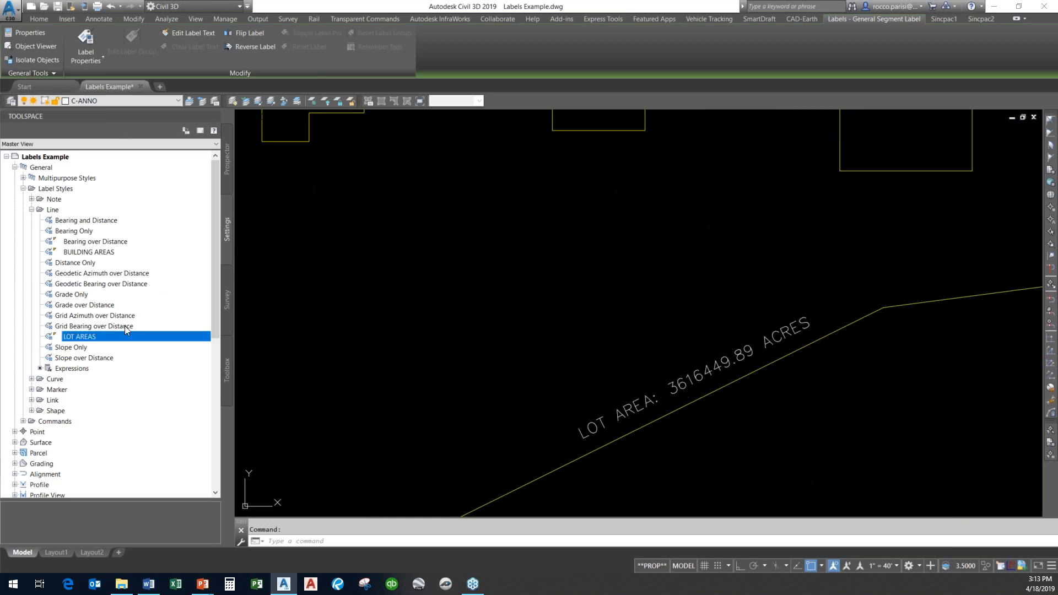
Edit the LOT AREAS line label style, switching its LOT AREA text component's area field unit to acre, and close the style editor.
{"action": "right_click", "coordinate": [117, 340]}
{"action": "left_click", "coordinate": [165, 348]}
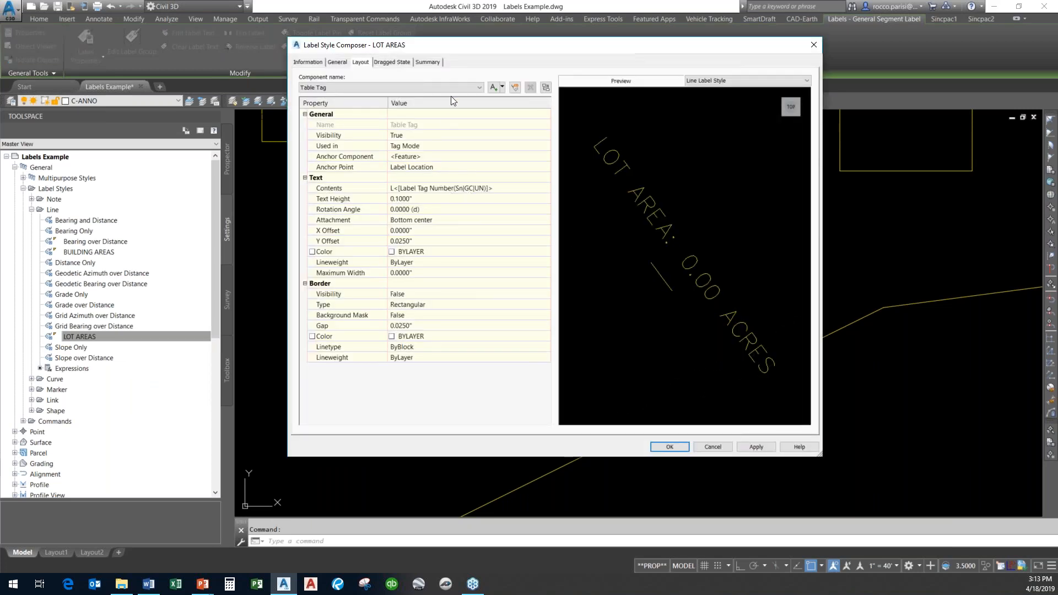
{"action": "left_click", "coordinate": [551, 190]}
{"action": "left_click", "coordinate": [548, 189]}
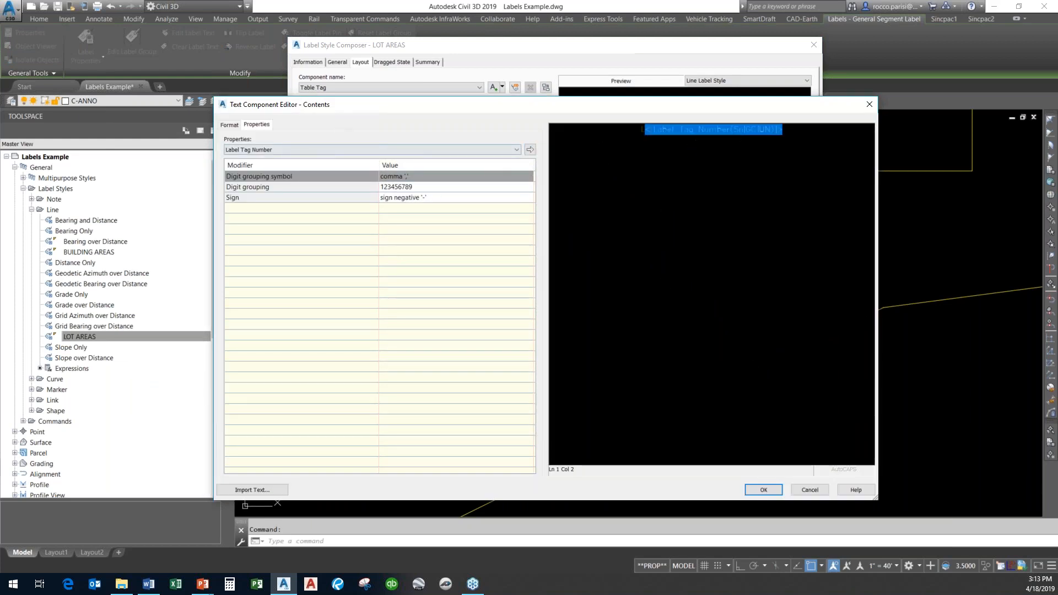
{"action": "left_click", "coordinate": [810, 490]}
{"action": "left_click", "coordinate": [418, 88]}
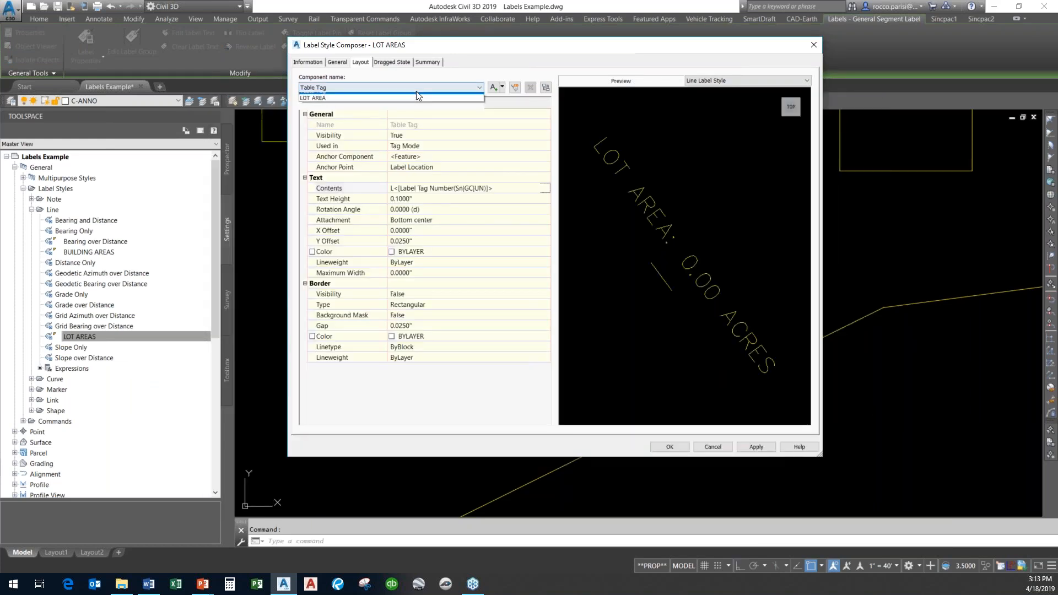
{"action": "left_click", "coordinate": [417, 96]}
{"action": "left_click", "coordinate": [545, 190]}
{"action": "left_click", "coordinate": [545, 189]}
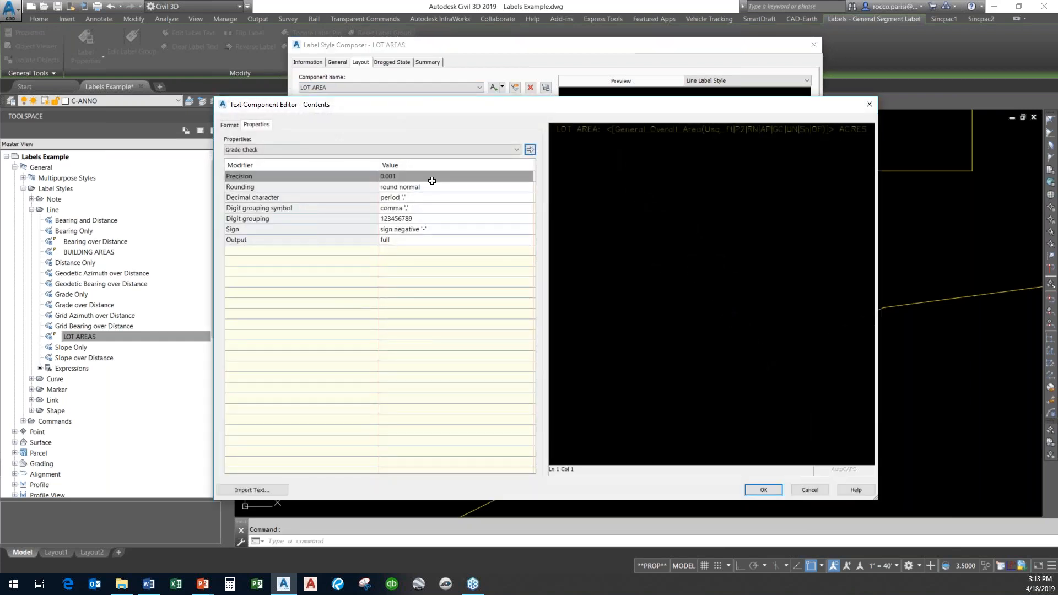
{"action": "left_click", "coordinate": [663, 131]}
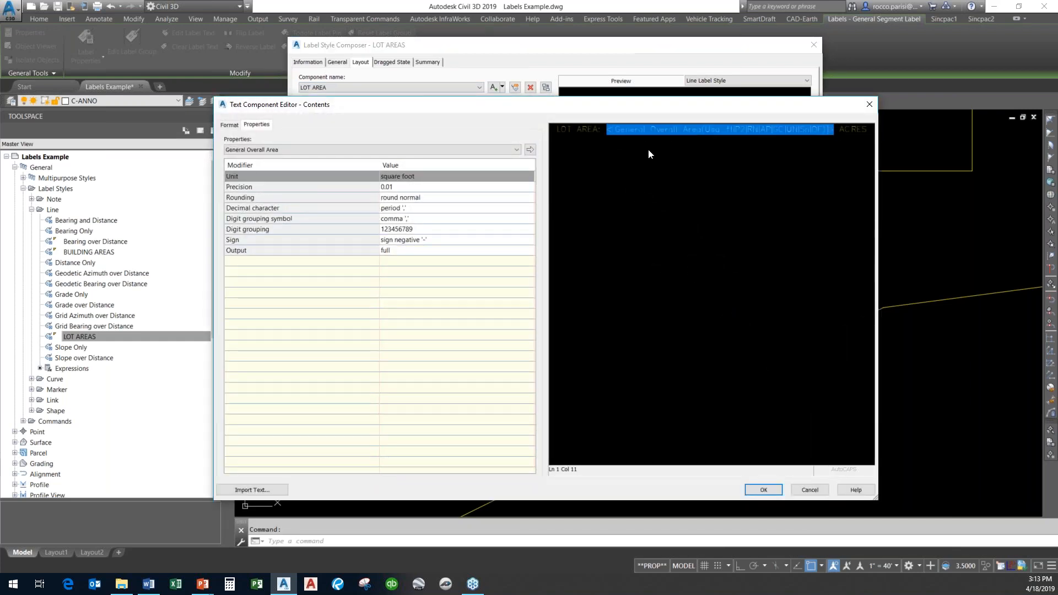
{"action": "left_click", "coordinate": [424, 174]}
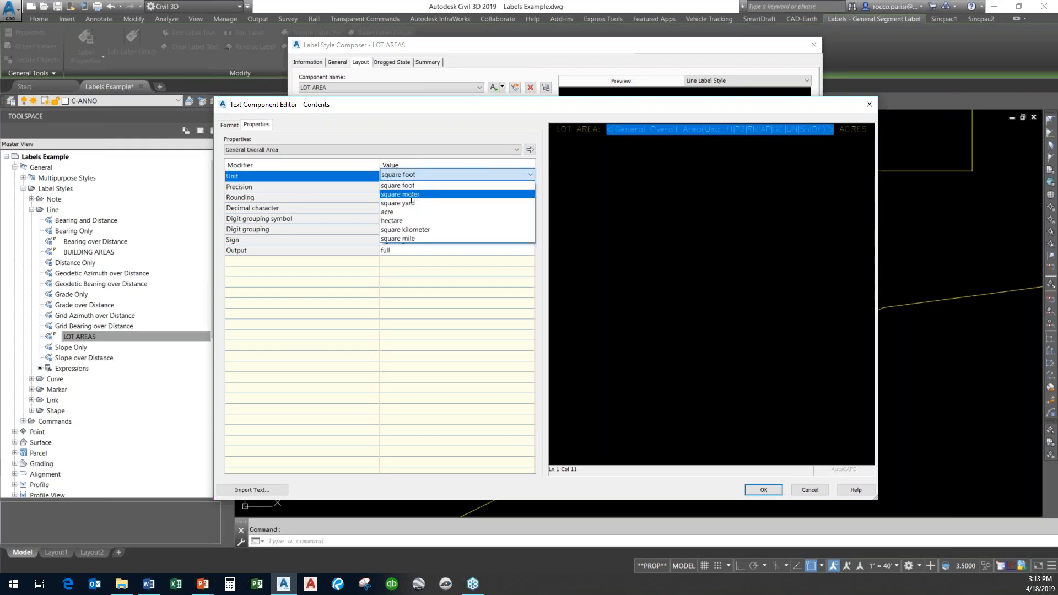
{"action": "left_click", "coordinate": [389, 211]}
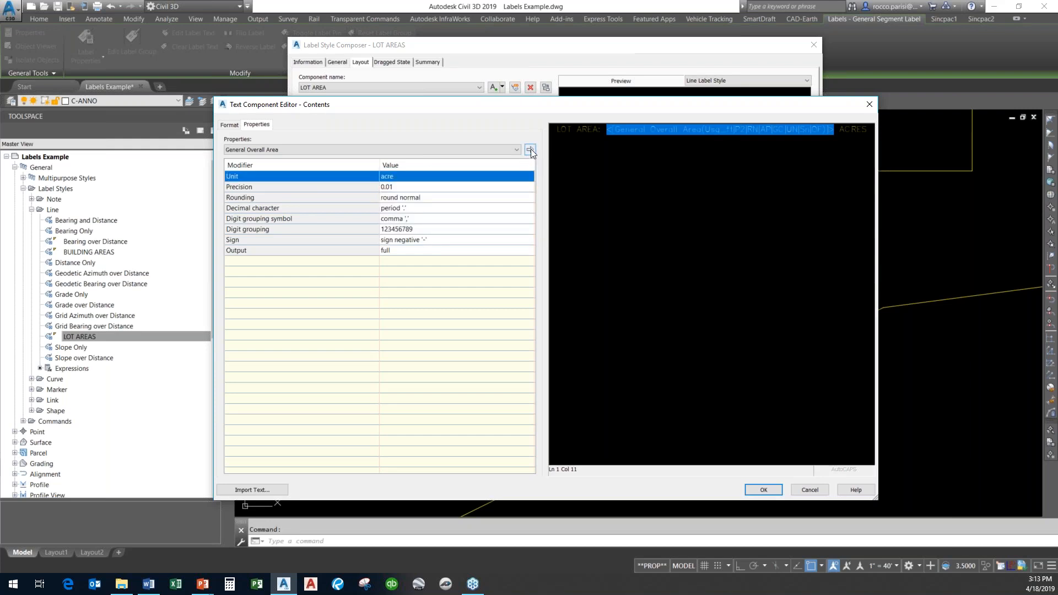
{"action": "left_click", "coordinate": [763, 490]}
{"action": "left_click", "coordinate": [717, 447]}
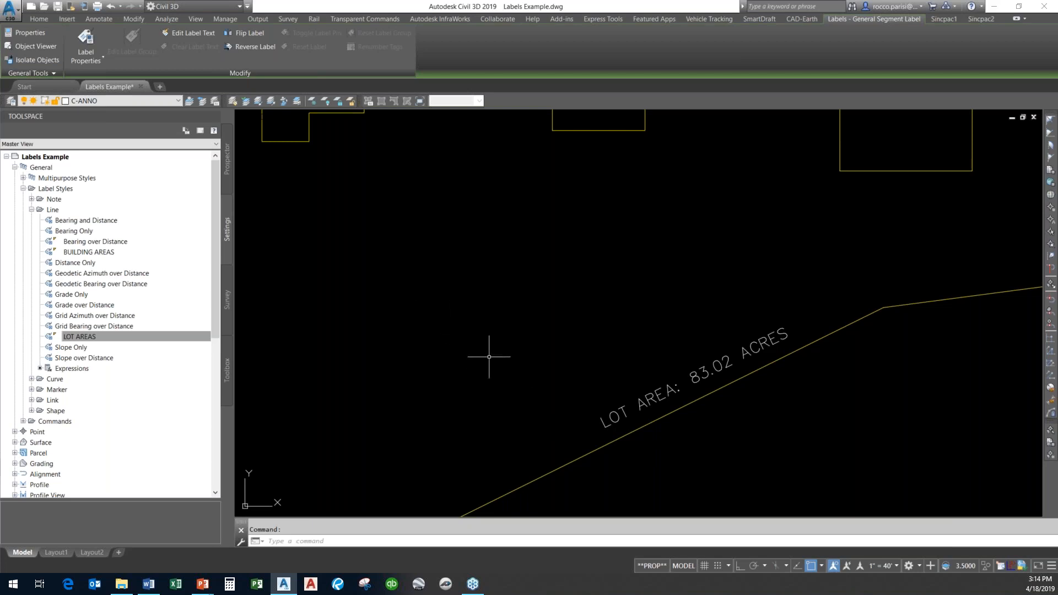
Stretch vertices of the lot boundary polyline to reshape the lot.
{"action": "scroll", "coordinate": [489, 363], "scroll_direction": "down", "scroll_amount": 6}
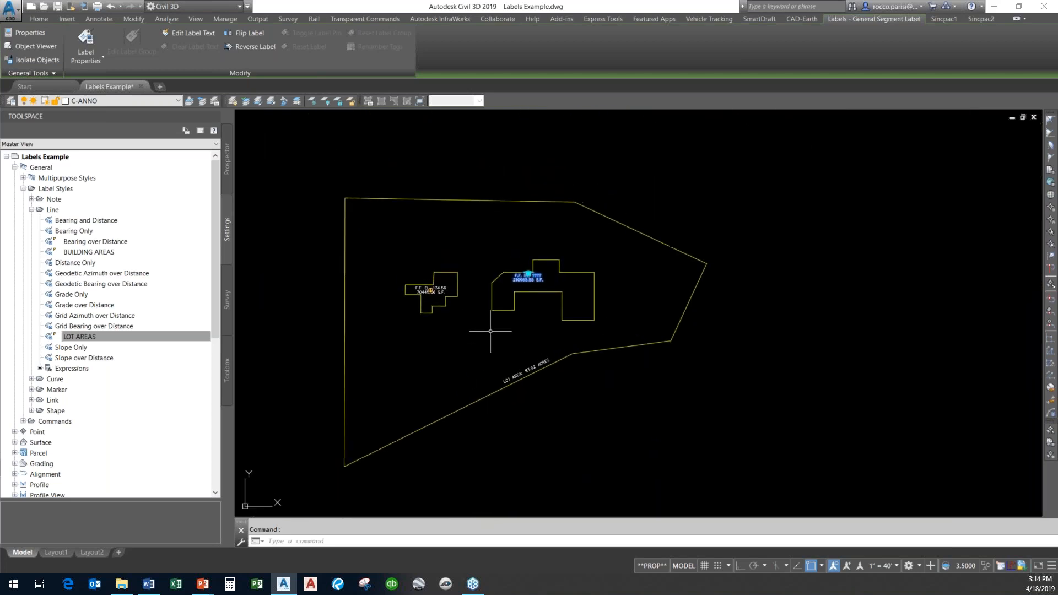
{"action": "key", "text": "Escape"}
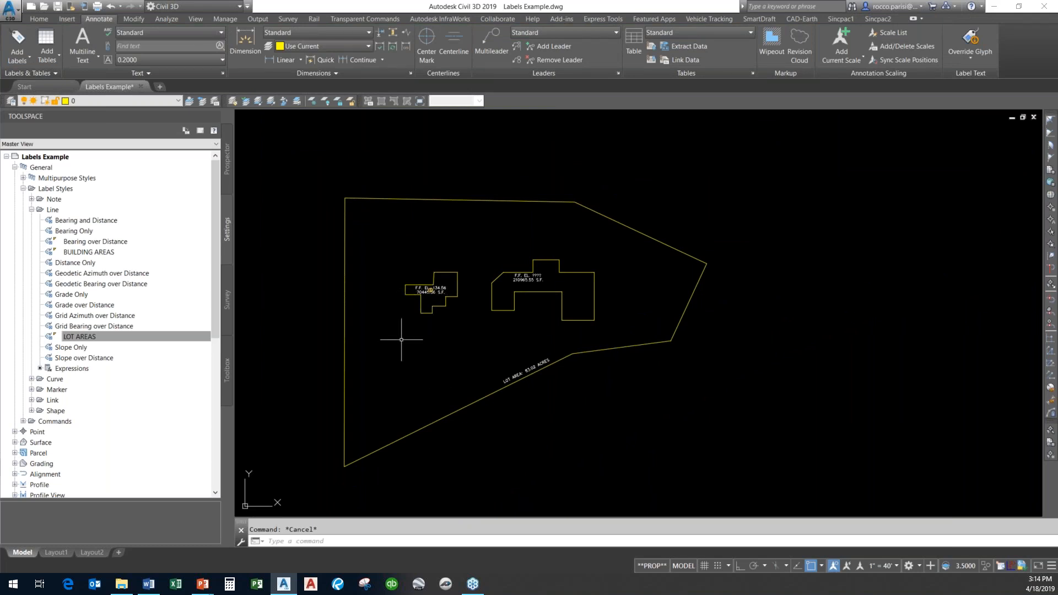
{"action": "scroll", "coordinate": [576, 377], "scroll_direction": "up", "scroll_amount": 5}
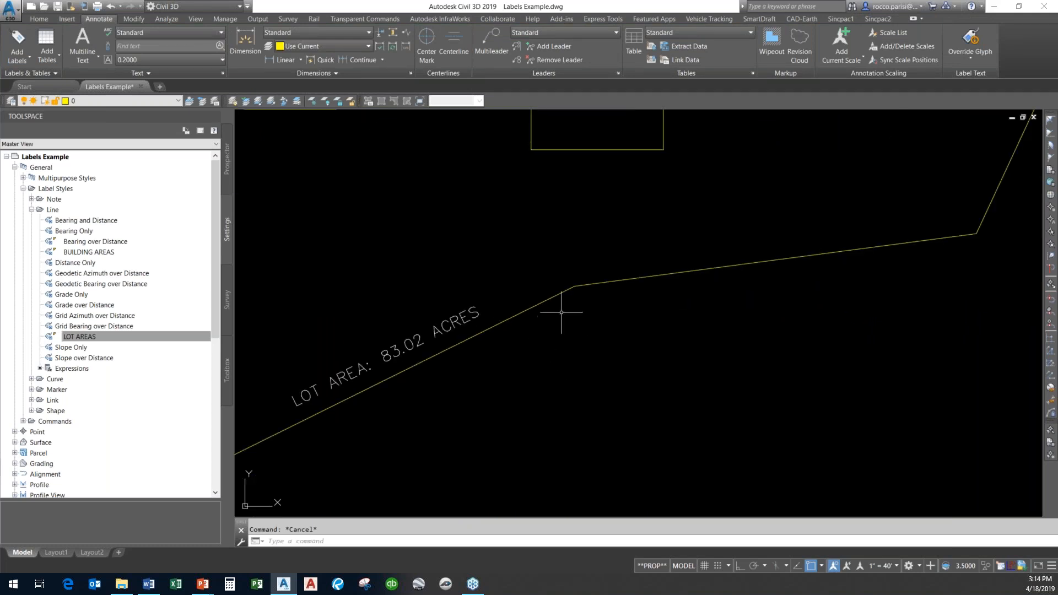
{"action": "left_click", "coordinate": [557, 293]}
{"action": "left_click", "coordinate": [575, 286]}
{"action": "left_click", "coordinate": [716, 434]}
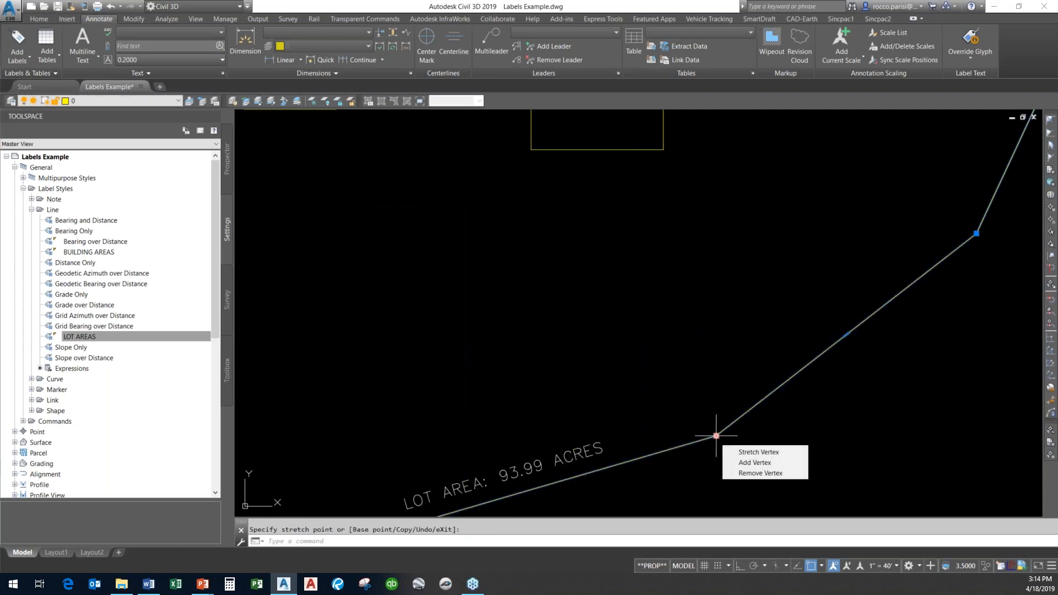
{"action": "left_click", "coordinate": [716, 435]}
{"action": "left_click", "coordinate": [844, 176]}
{"action": "left_click", "coordinate": [844, 176]}
{"action": "left_click", "coordinate": [481, 280]}
{"action": "middle_click_drag", "start_coordinate": [514, 273], "coordinate": [877, 200]}
{"action": "scroll", "coordinate": [777, 254], "scroll_direction": "down", "scroll_amount": 5}
{"action": "mouse_move", "coordinate": [744, 282]}
{"action": "middle_mouse_down"}
{"action": "mouse_move", "coordinate": [609, 320]}
{"action": "mouse_move", "coordinate": [559, 355]}
{"action": "middle_mouse_up"}
{"action": "key", "text": "Escape"}
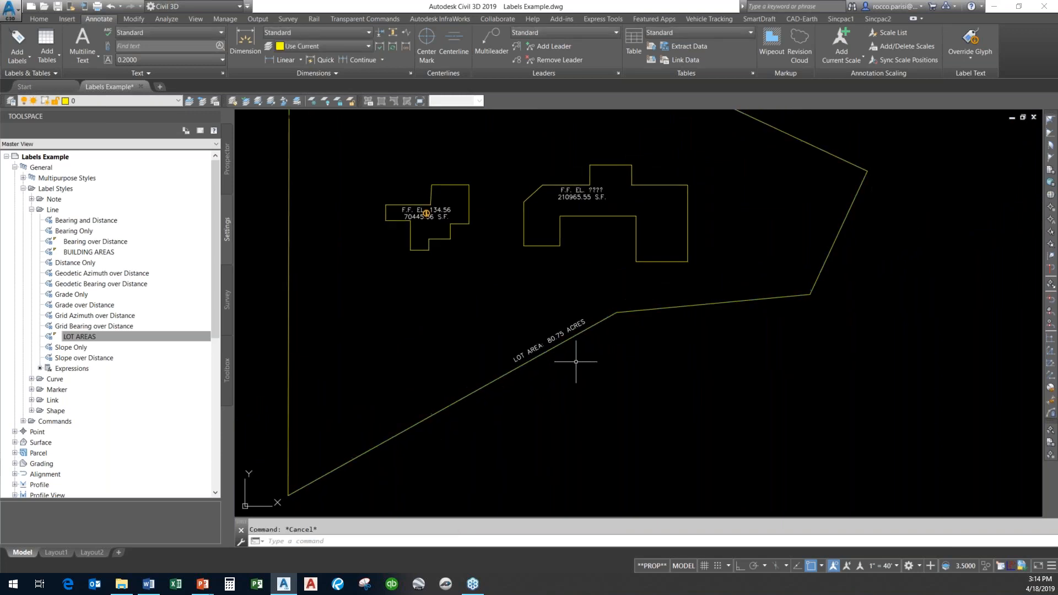
Change the drawing's annotation scale, trying 1" = 70' and settling on 1" = 20'.
{"action": "left_click", "coordinate": [894, 567]}
{"action": "left_click", "coordinate": [884, 379]}
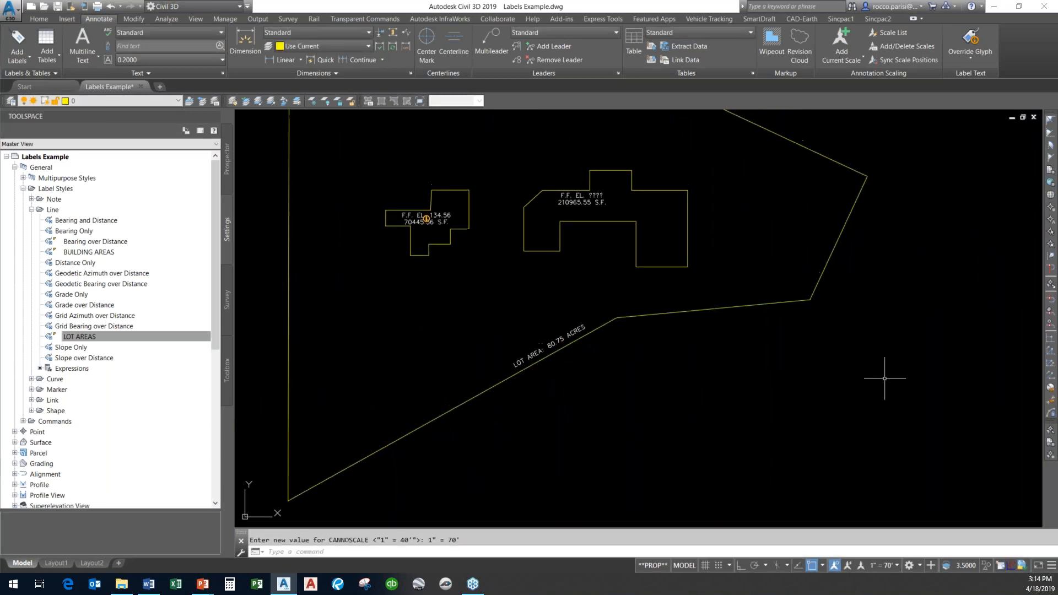
{"action": "left_click", "coordinate": [894, 564]}
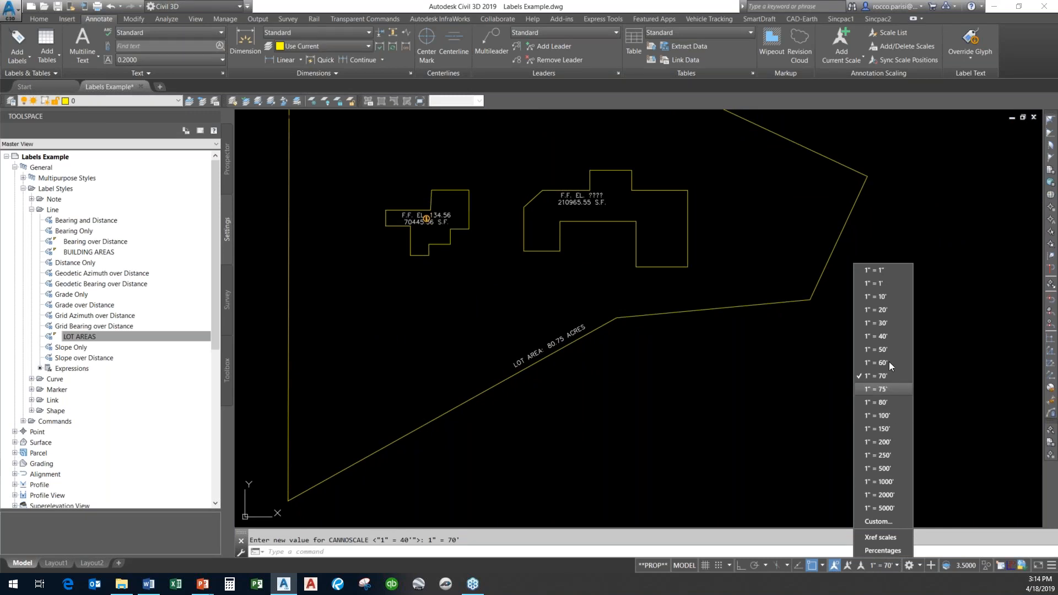
{"action": "left_click", "coordinate": [882, 311]}
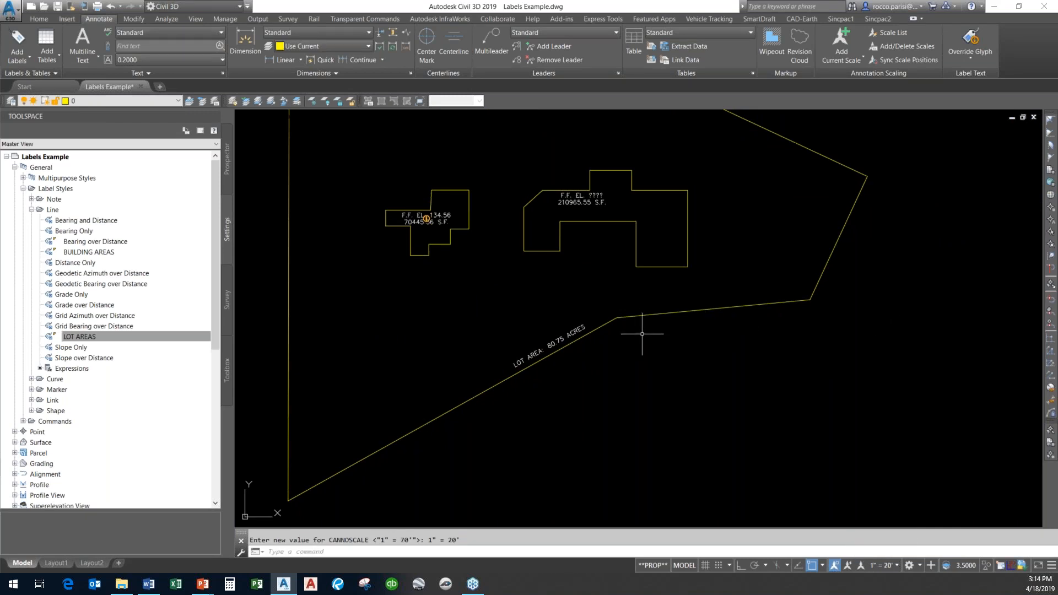
{"action": "left_click", "coordinate": [888, 567]}
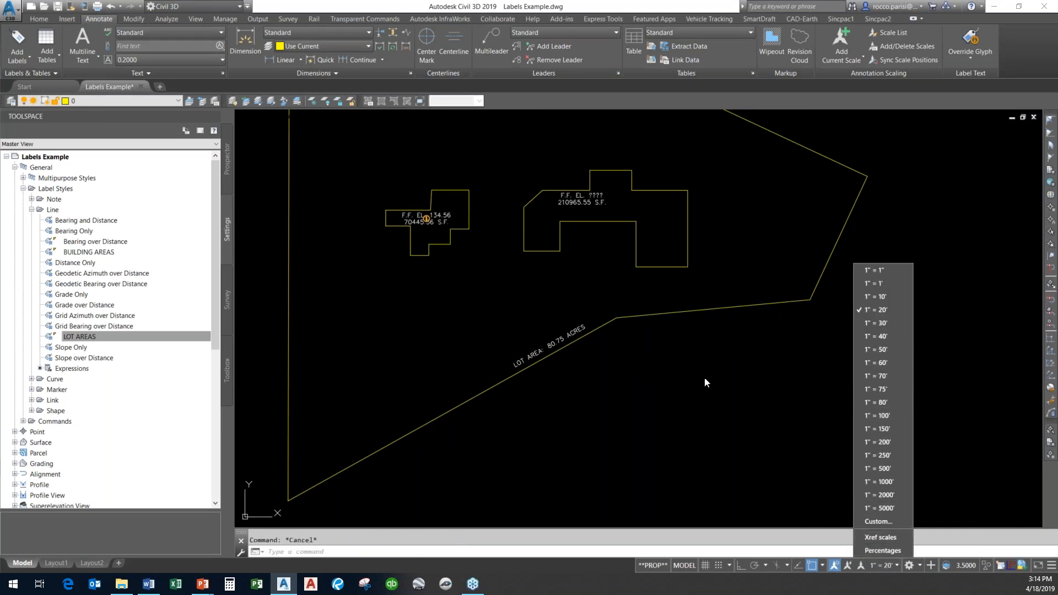
{"action": "left_click", "coordinate": [668, 414]}
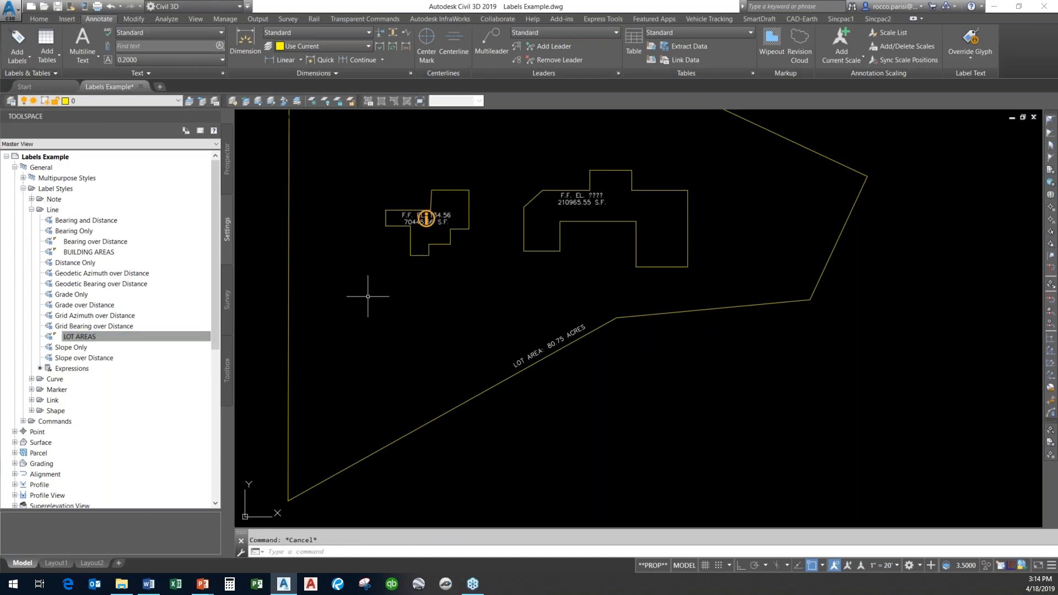
Erase the area labels on both building outlines.
{"action": "middle_click_drag", "start_coordinate": [694, 268], "coordinate": [745, 318]}
{"action": "type", "text": "e"}
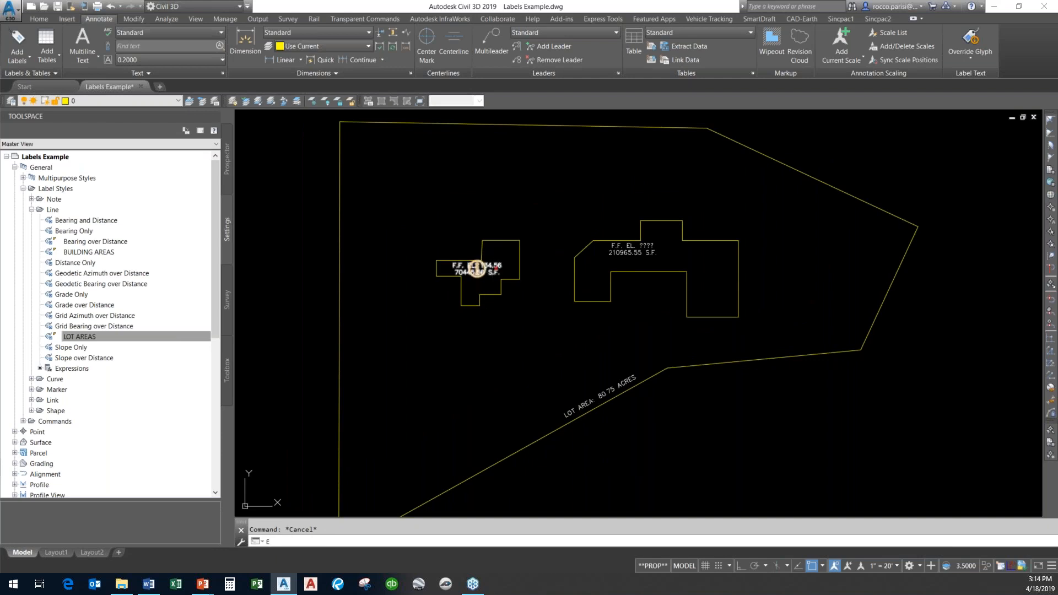
{"action": "key", "text": "space"}
{"action": "left_click", "coordinate": [494, 273]}
{"action": "left_click", "coordinate": [630, 250]}
{"action": "key", "text": "Return"}
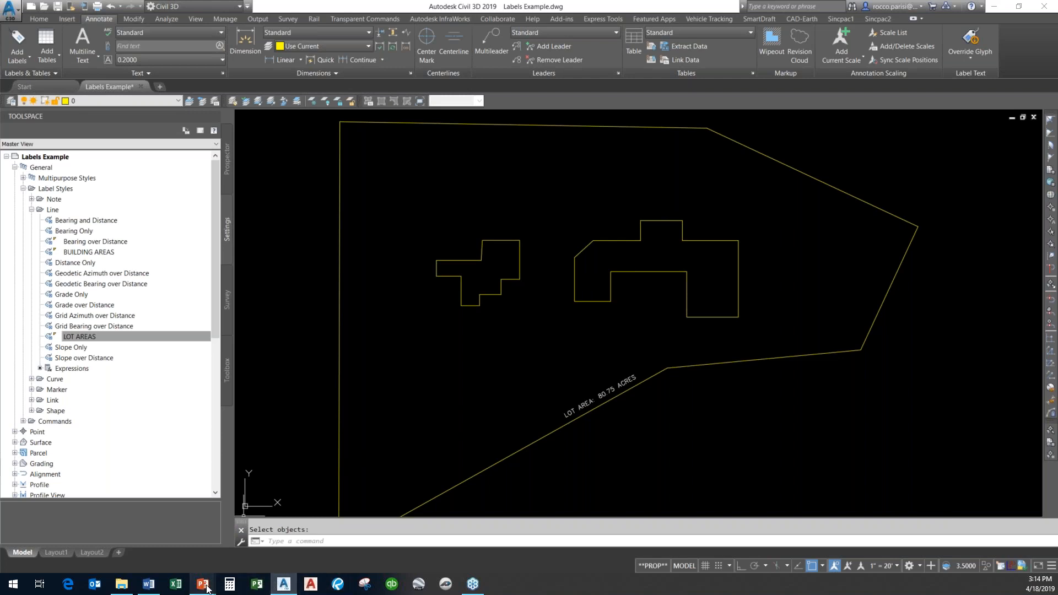
Switch to the PowerPoint slideshow and advance through the next slides.
{"action": "mouse_move", "coordinate": [203, 584]}
{"action": "left_click", "coordinate": [251, 550]}
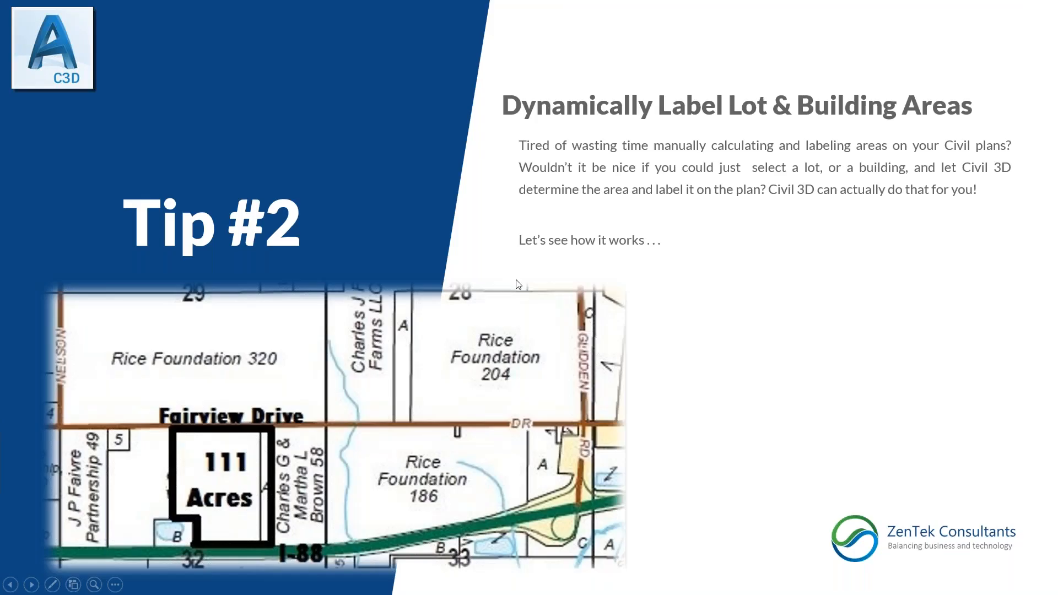
{"action": "left_click", "coordinate": [519, 285]}
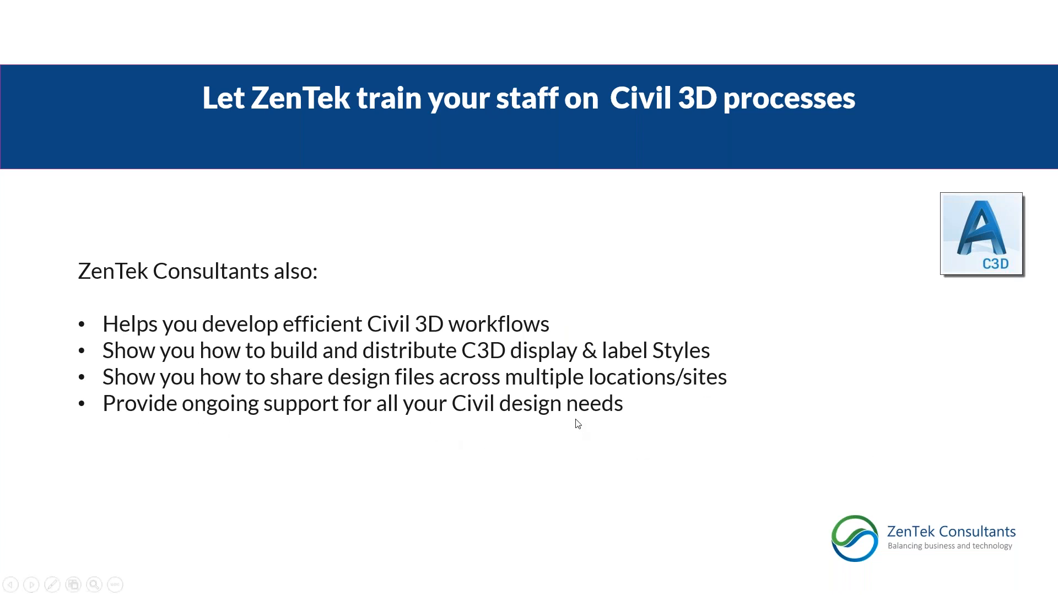
{"action": "left_click", "coordinate": [519, 436]}
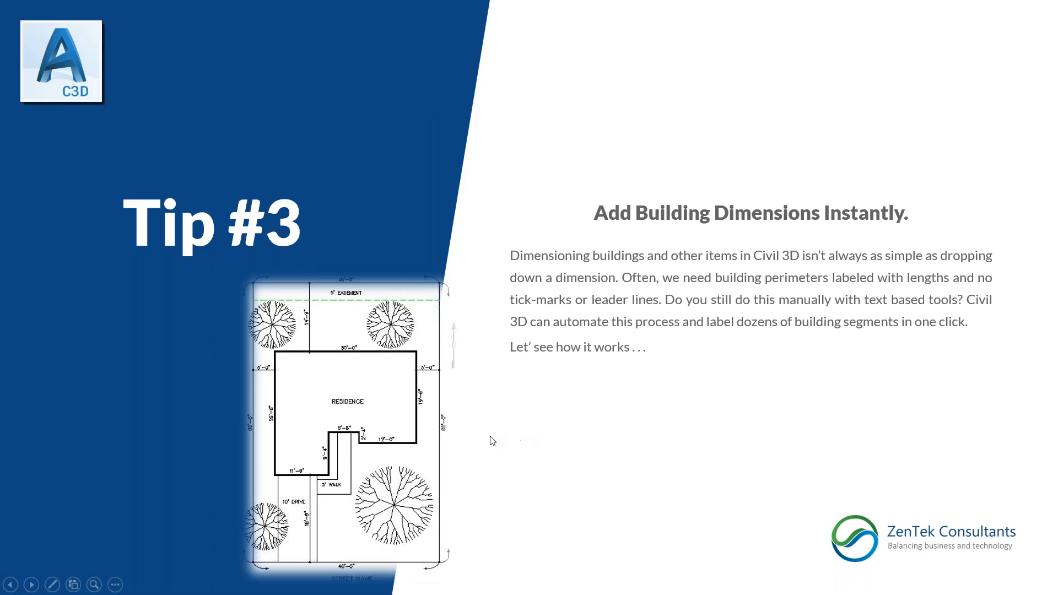
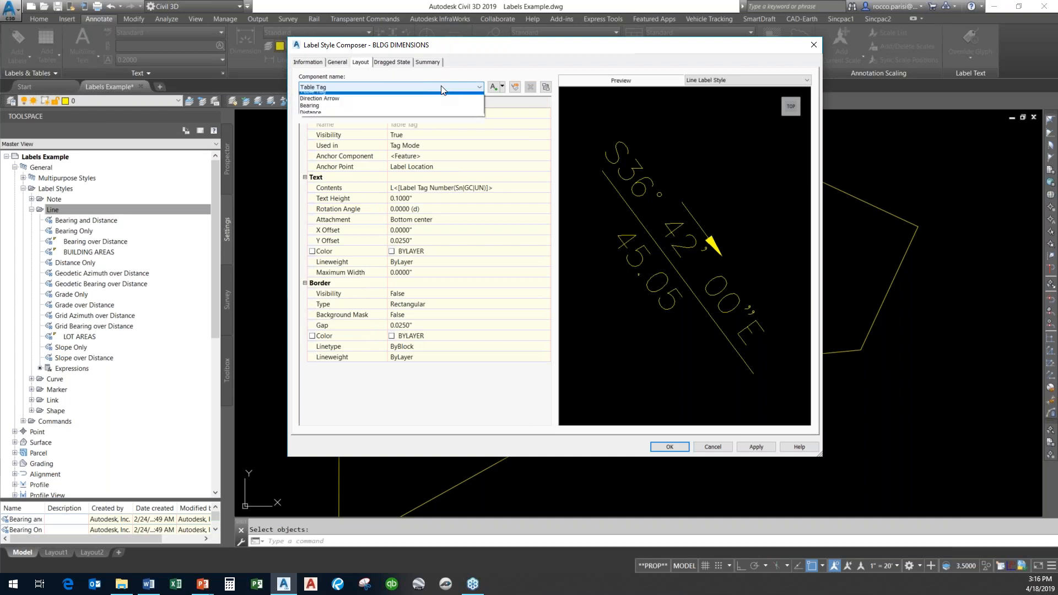
Delete the Direction Arrow and Bearing components from the BLDG DIMENSIONS line label style.
{"action": "left_click", "coordinate": [477, 103]}
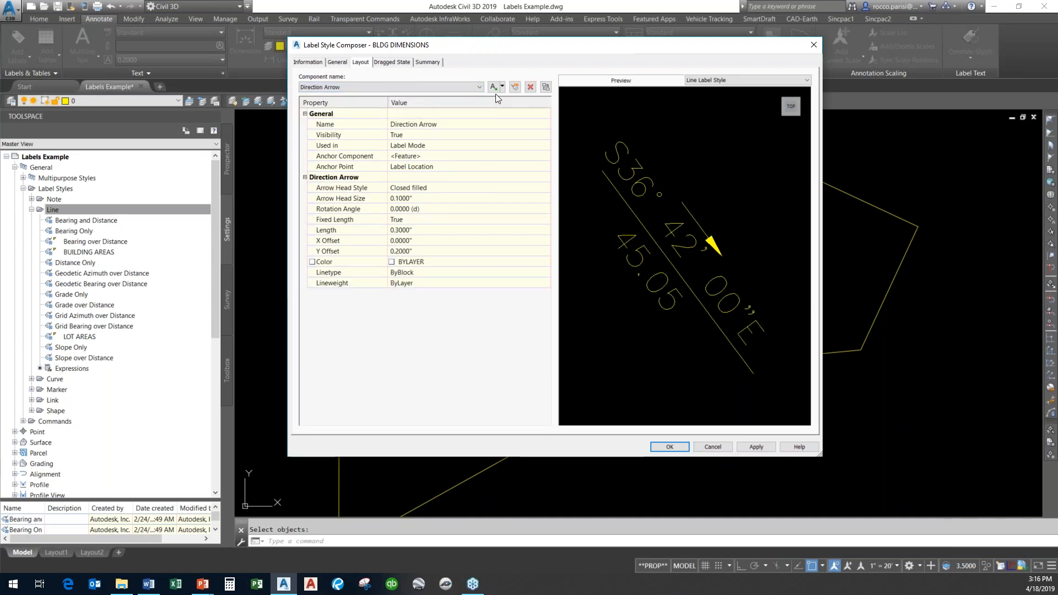
{"action": "left_click", "coordinate": [530, 87]}
{"action": "left_click", "coordinate": [386, 87]}
{"action": "left_click", "coordinate": [342, 103]}
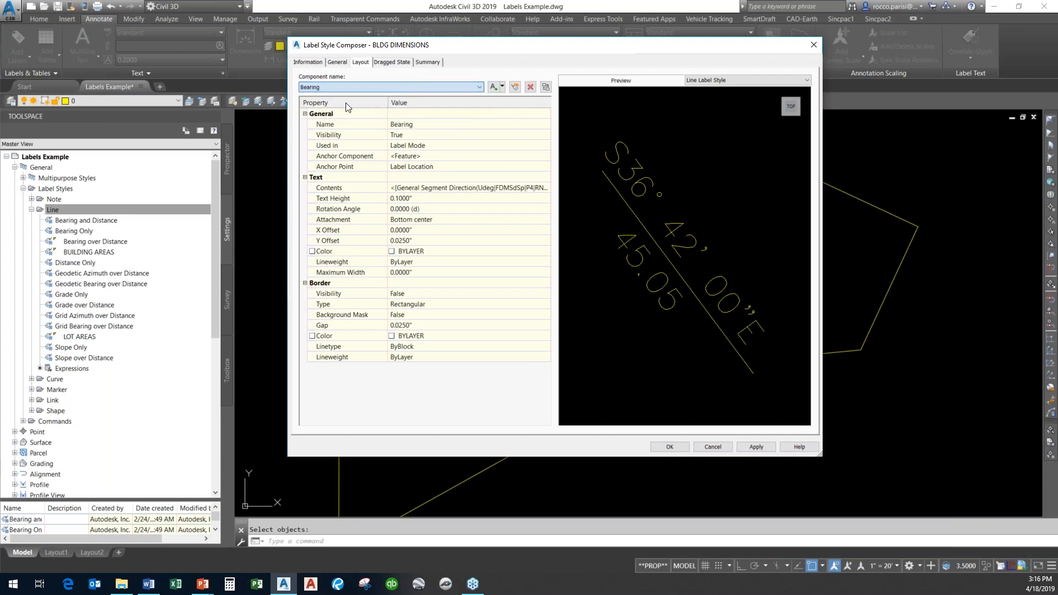
{"action": "left_click", "coordinate": [530, 87]}
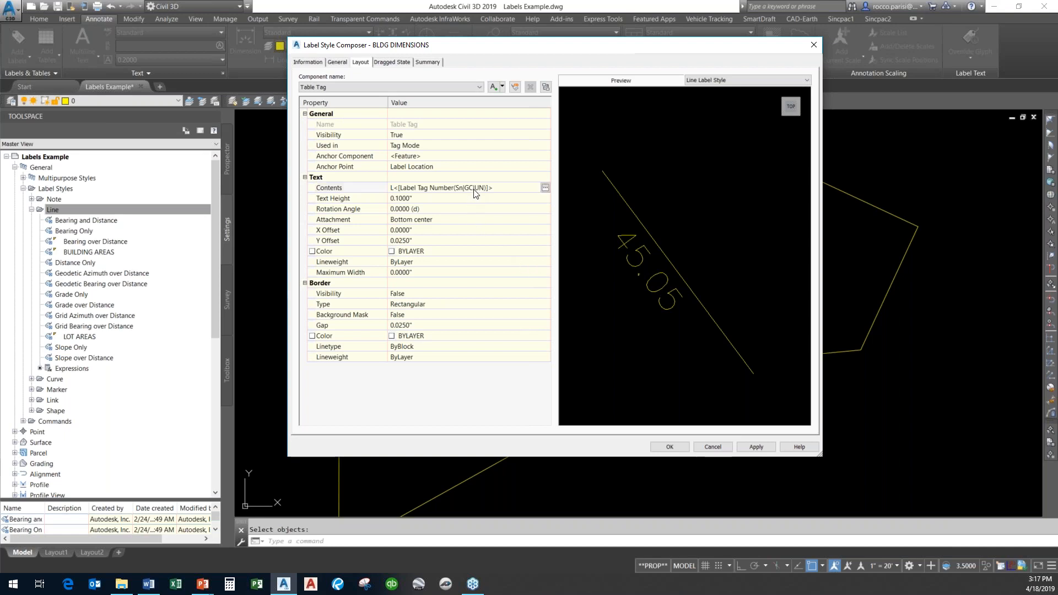
Set the Table Tag component's text height to 0.2".
{"action": "left_click", "coordinate": [451, 200]}
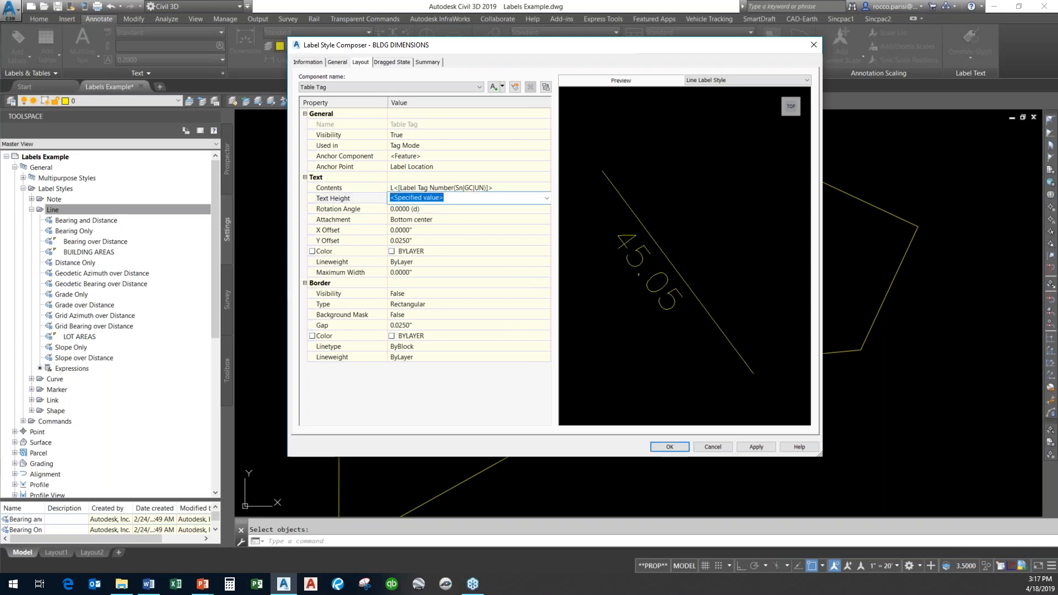
{"action": "type", "text": ".2"}
{"action": "left_click", "coordinate": [488, 178]}
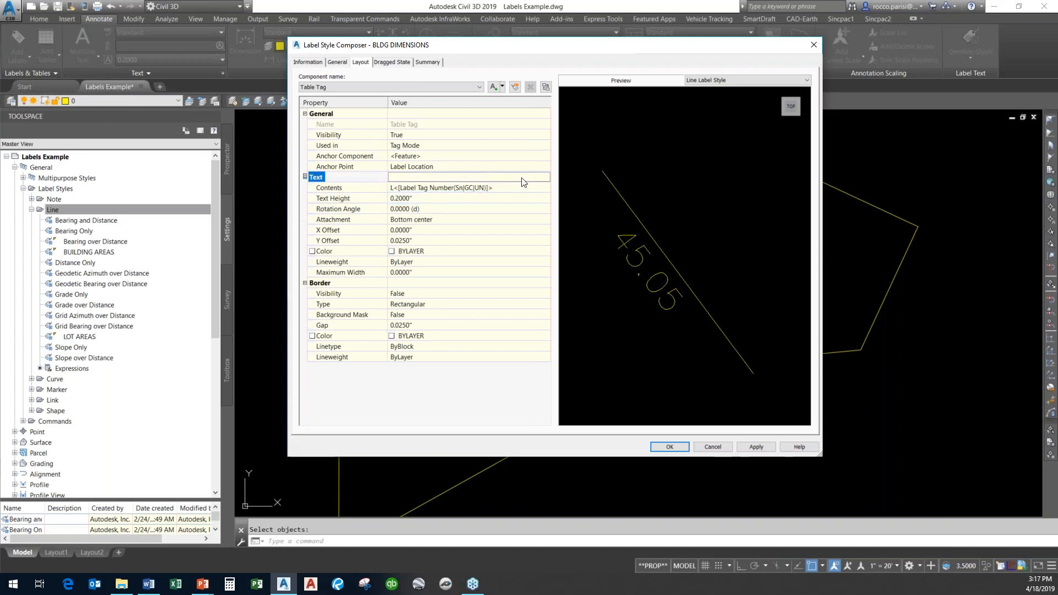
{"action": "left_click", "coordinate": [531, 189]}
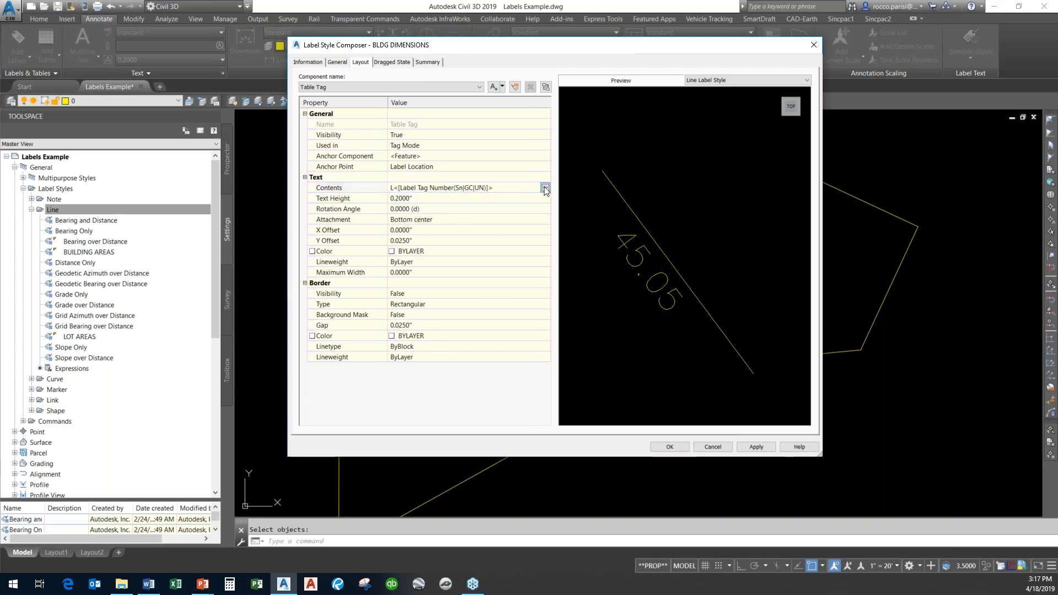
{"action": "left_click", "coordinate": [545, 189]}
{"action": "left_click_drag", "start_coordinate": [784, 130], "coordinate": [589, 136]}
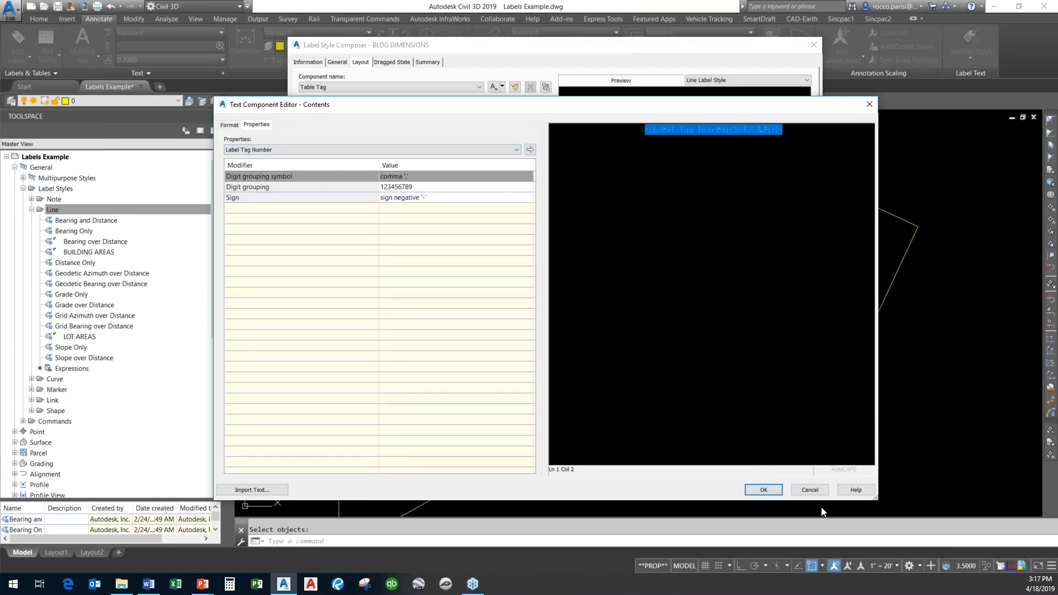
{"action": "left_click", "coordinate": [811, 488]}
Append " ft." after the Distance component's segment length in its contents, trying a precision of 0.1.
{"action": "left_click", "coordinate": [454, 88]}
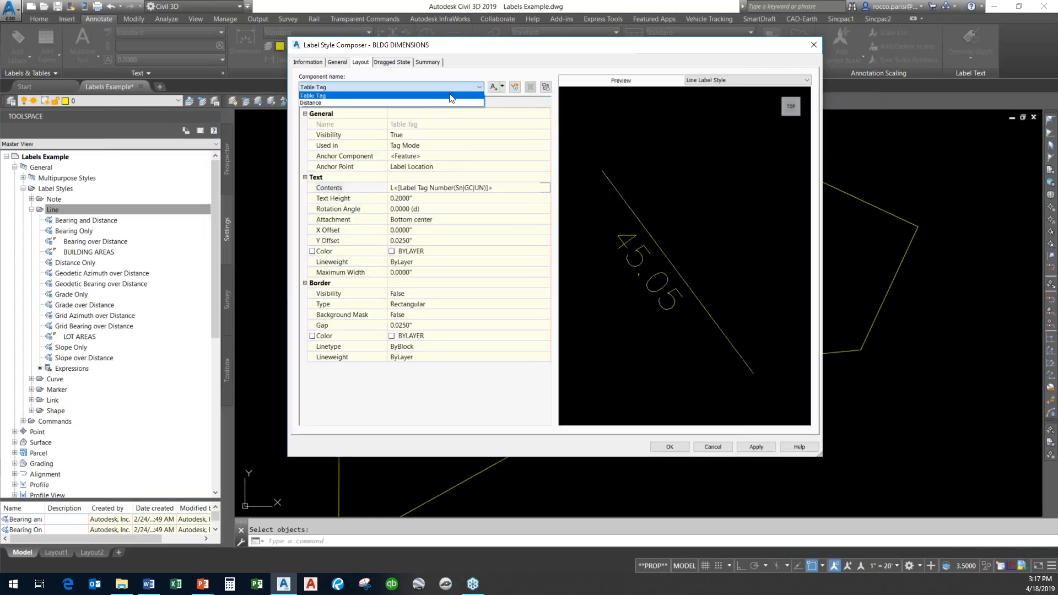
{"action": "left_click", "coordinate": [390, 103]}
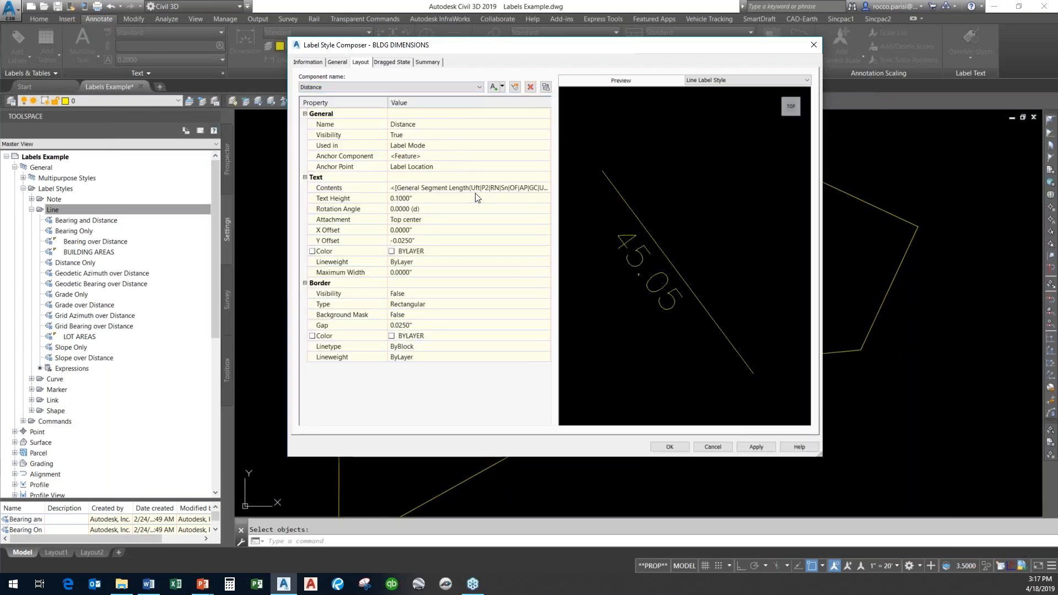
{"action": "left_click", "coordinate": [546, 188]}
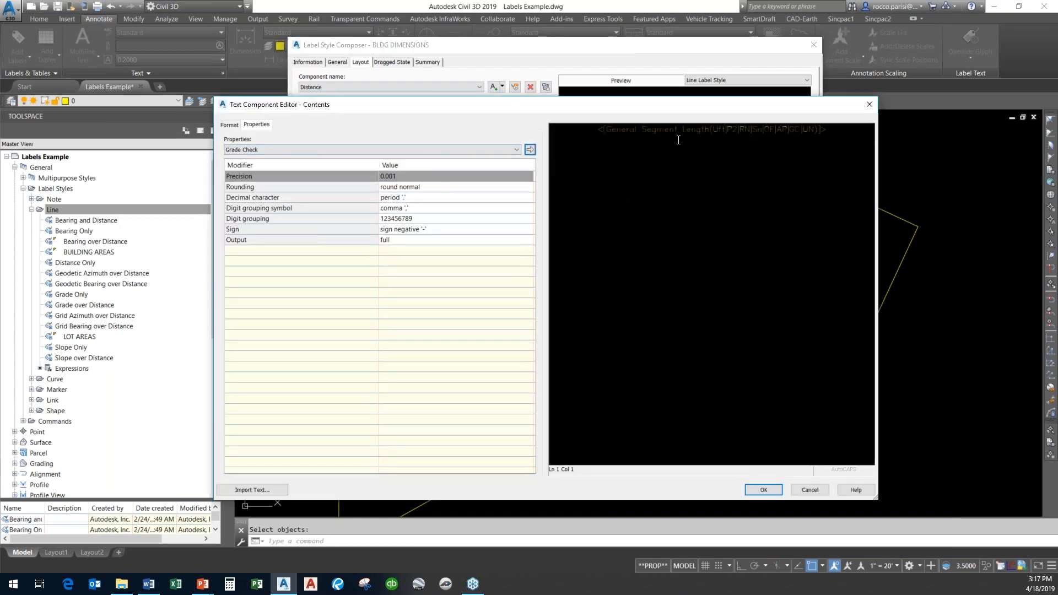
{"action": "left_click", "coordinate": [662, 130]}
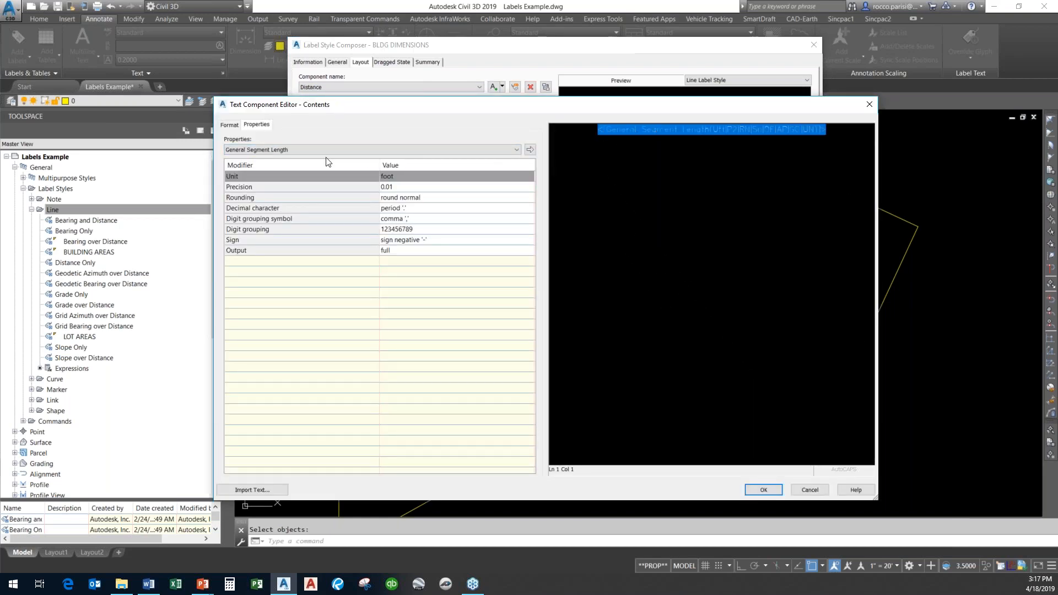
{"action": "left_click", "coordinate": [421, 188]}
{"action": "left_click", "coordinate": [420, 189]}
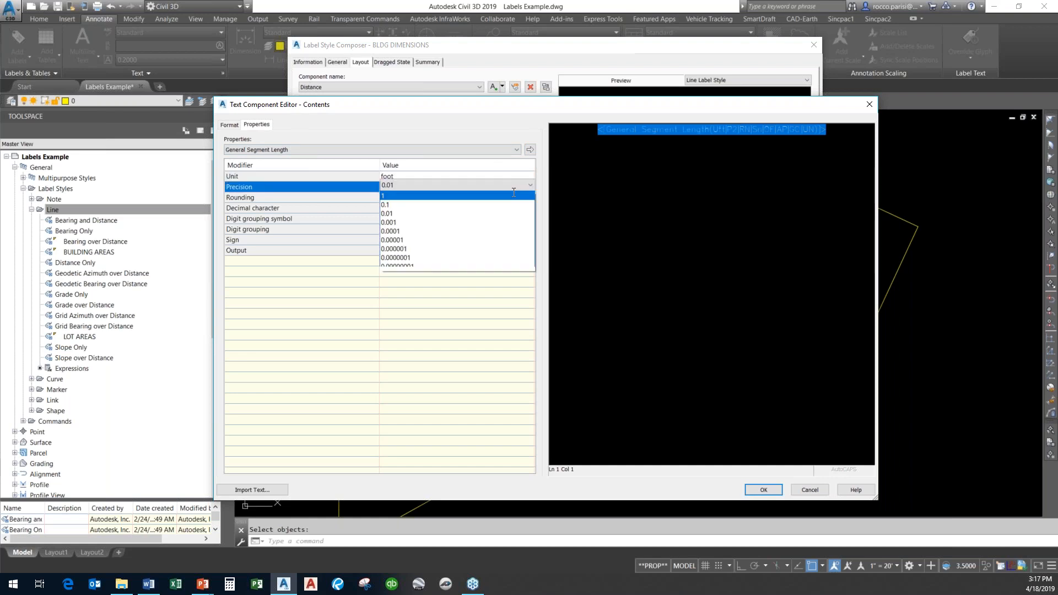
{"action": "left_click", "coordinate": [434, 207]}
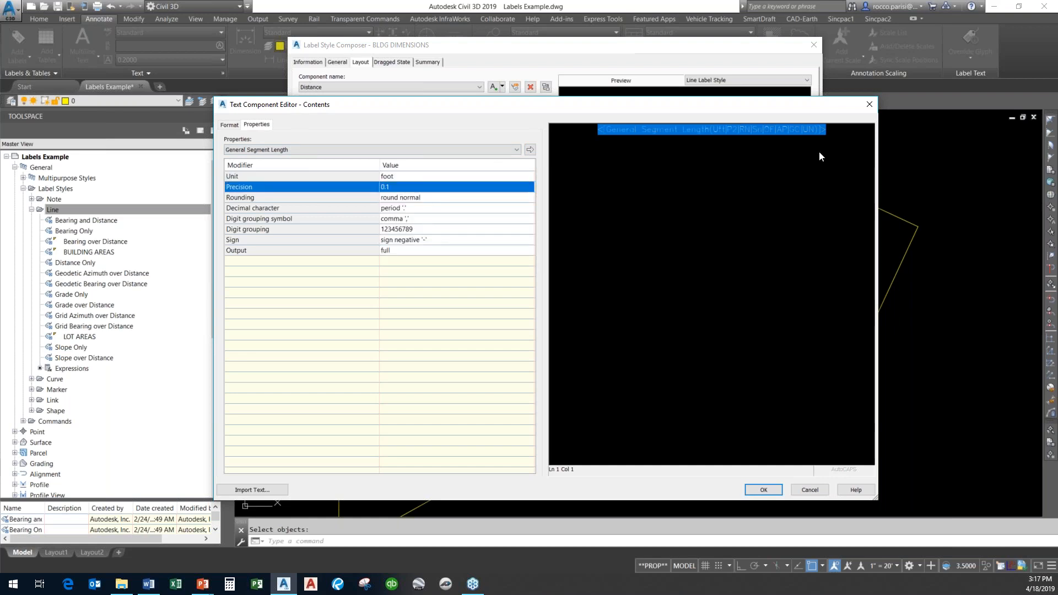
{"action": "left_click", "coordinate": [839, 136]}
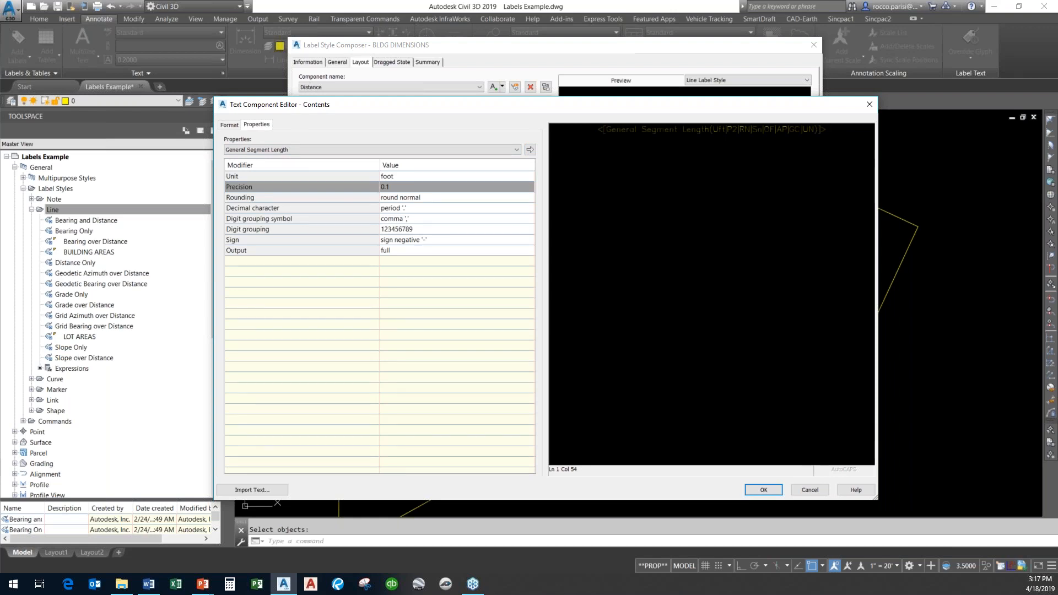
{"action": "type", "text": "ft."}
{"action": "left_click", "coordinate": [775, 491]}
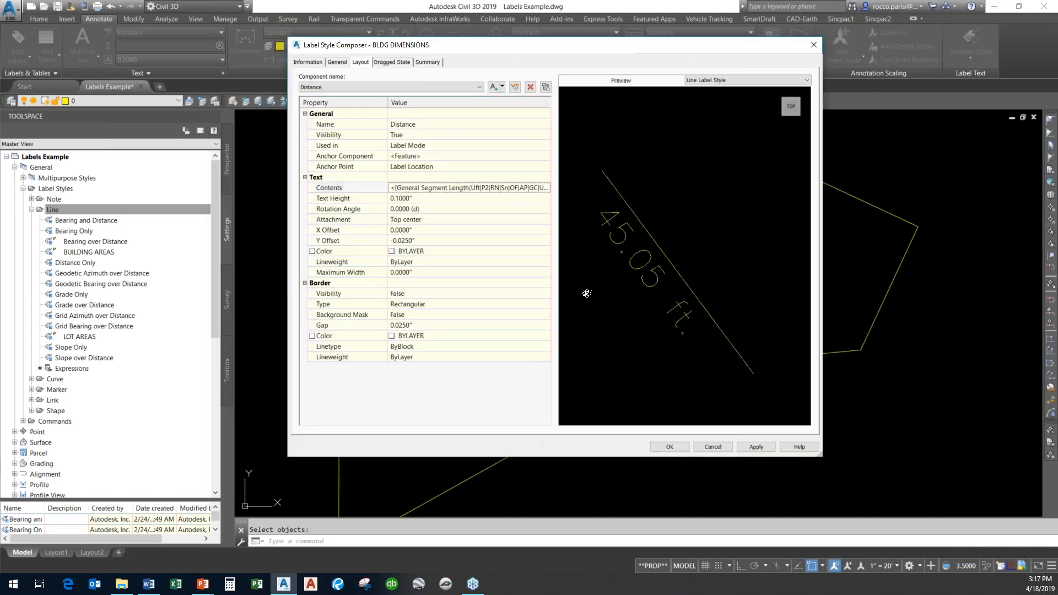
Review the Distance component's segment length unit and precision in the contents editor.
{"action": "left_click", "coordinate": [513, 188]}
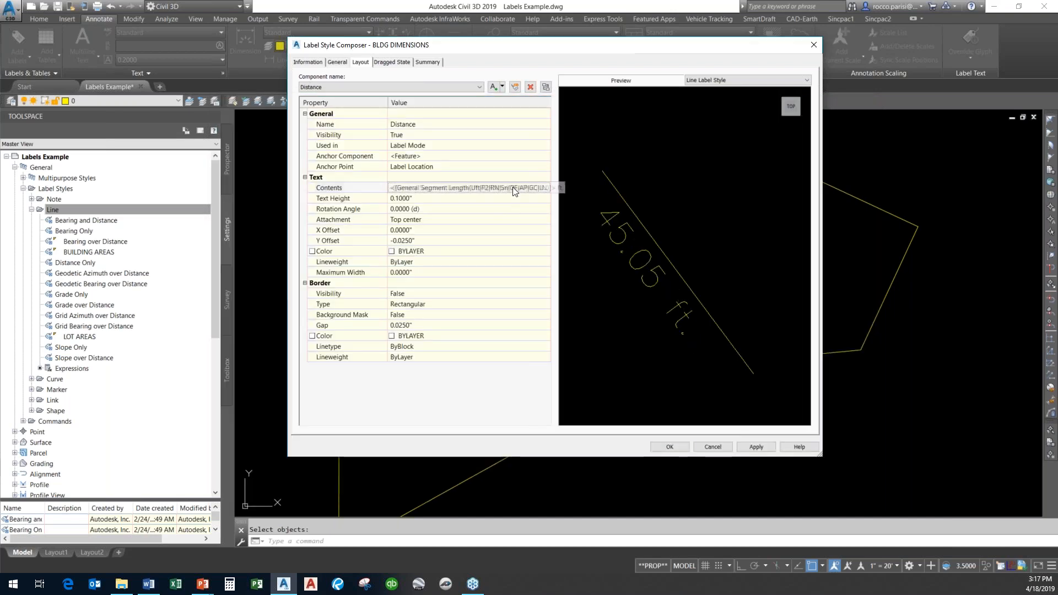
{"action": "left_click", "coordinate": [545, 187]}
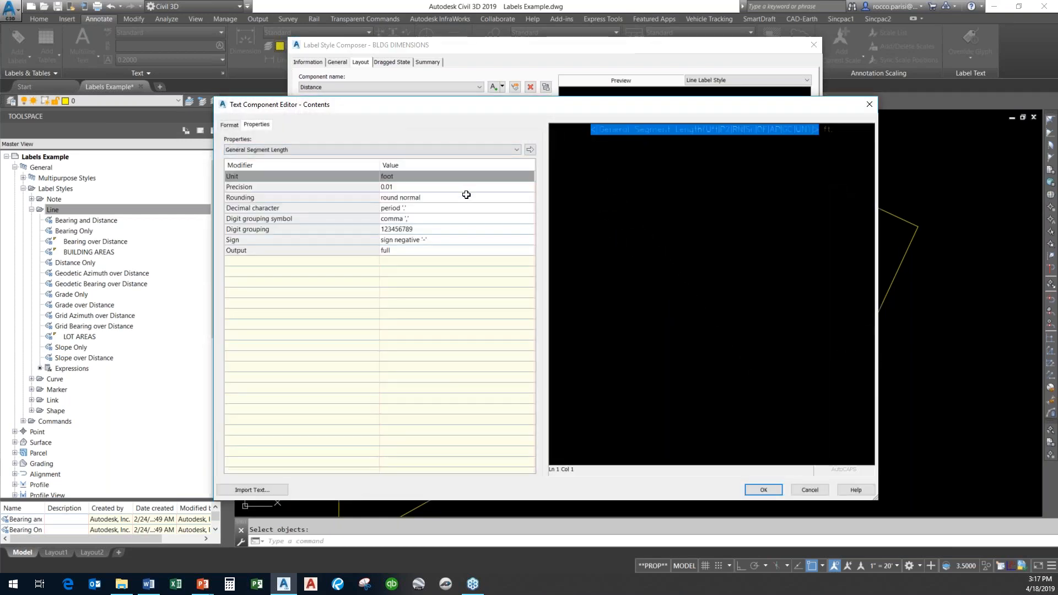
{"action": "left_click", "coordinate": [478, 178]}
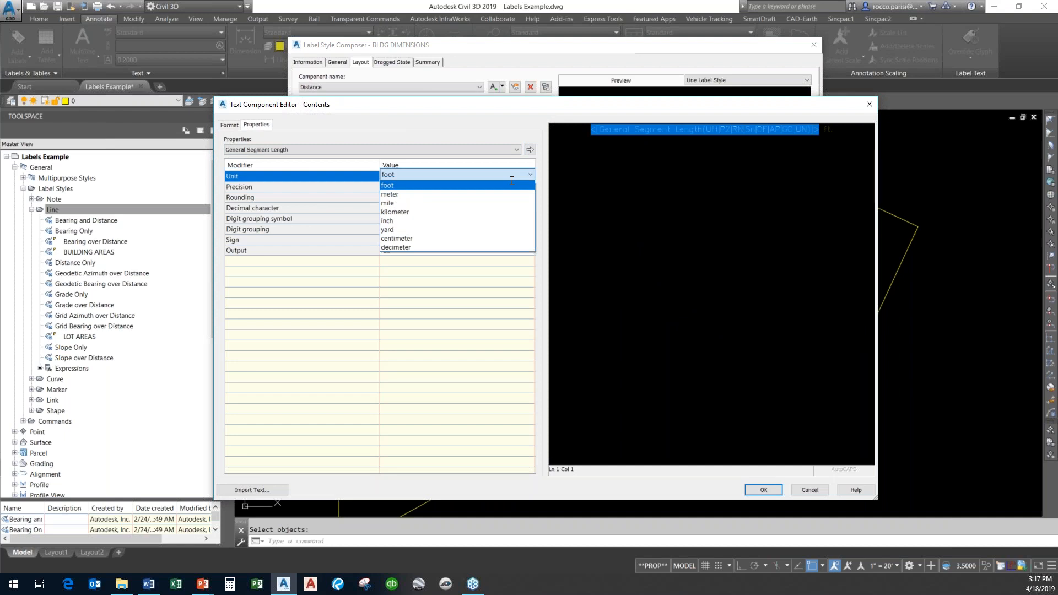
{"action": "left_click", "coordinate": [501, 139]}
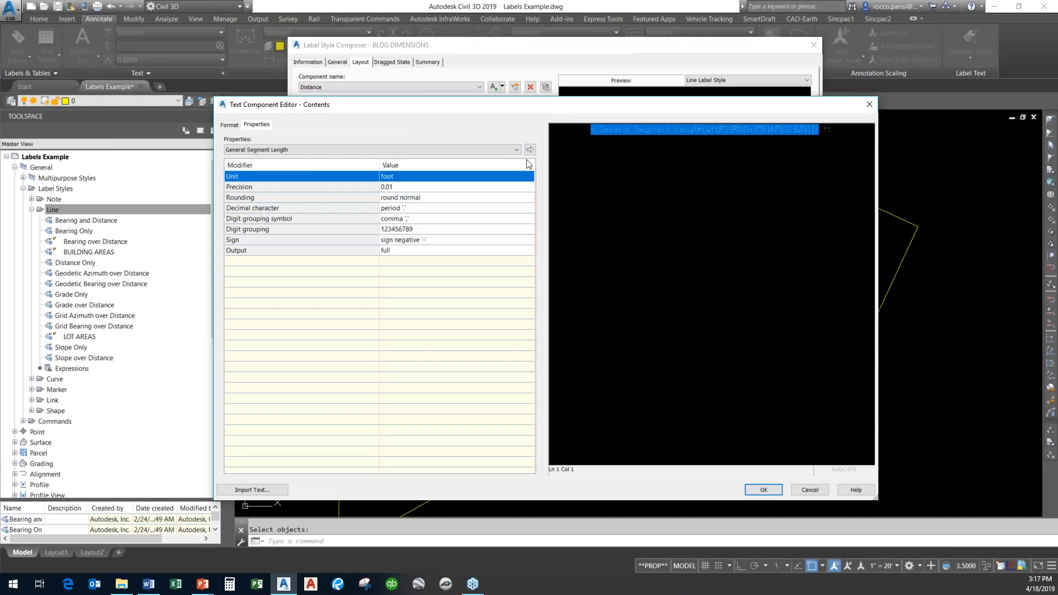
{"action": "left_click", "coordinate": [764, 490]}
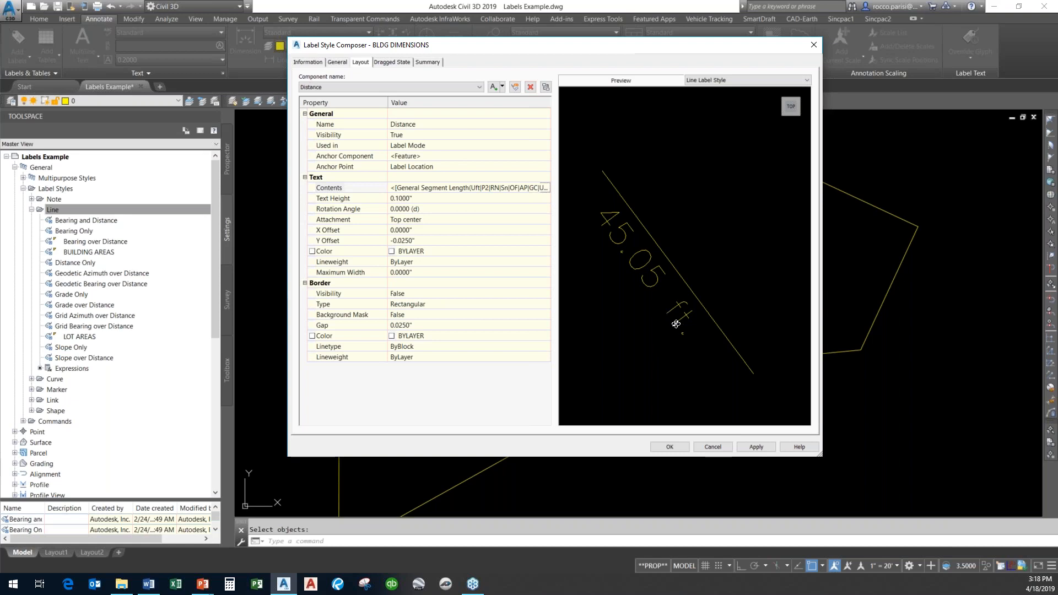
Set the Distance component's text height to 0.2" and close the label style composer.
{"action": "left_click", "coordinate": [420, 198]}
{"action": "type", "text": ".2"}
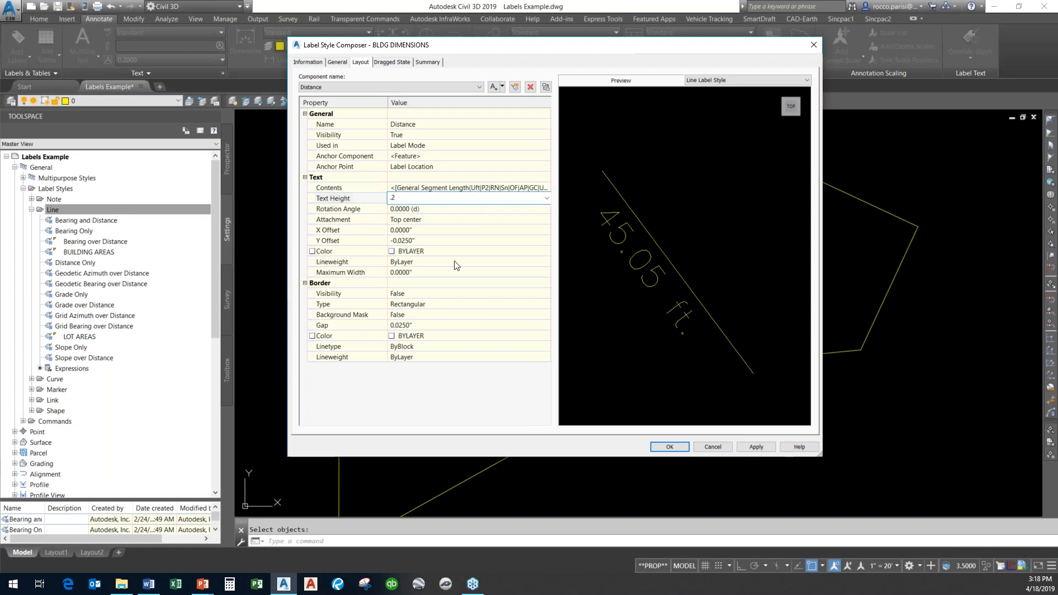
{"action": "left_click", "coordinate": [469, 271]}
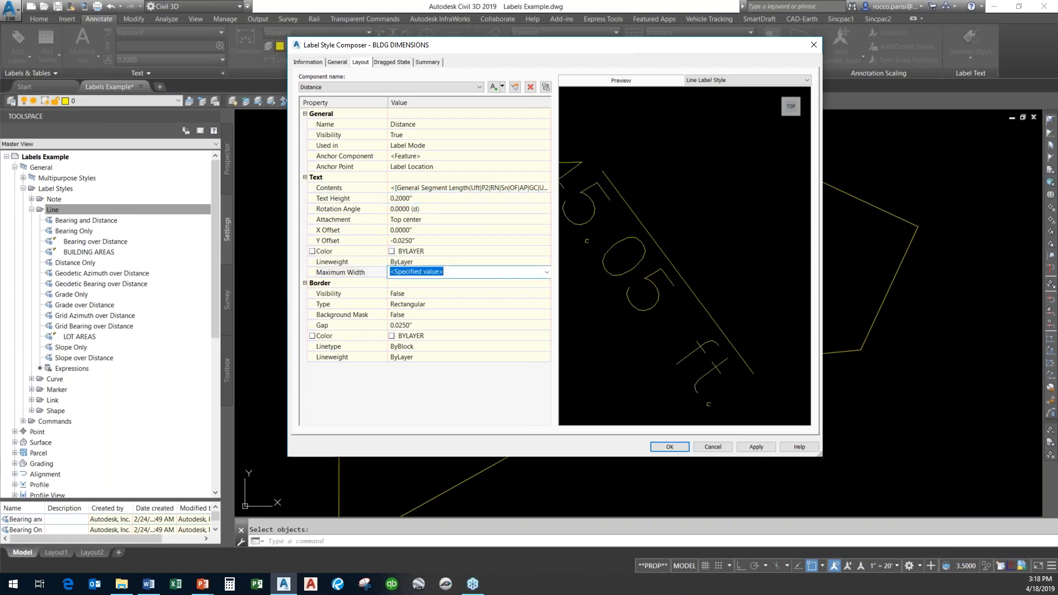
{"action": "left_click", "coordinate": [681, 452]}
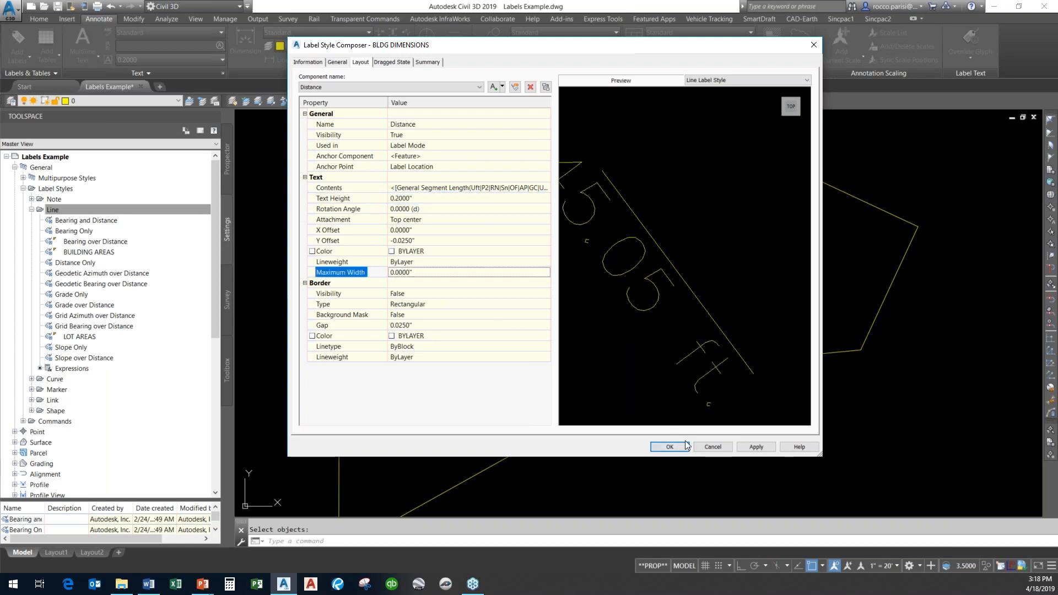
{"action": "left_click", "coordinate": [678, 450]}
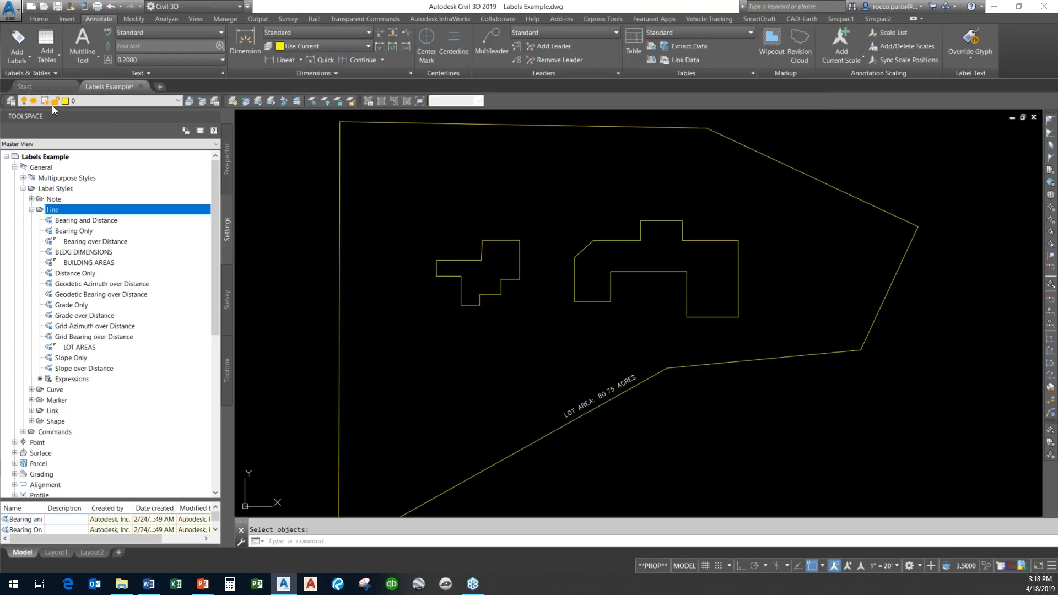
Start adding Line and Curve labels with the Multiple Segment label type.
{"action": "left_click", "coordinate": [17, 38]}
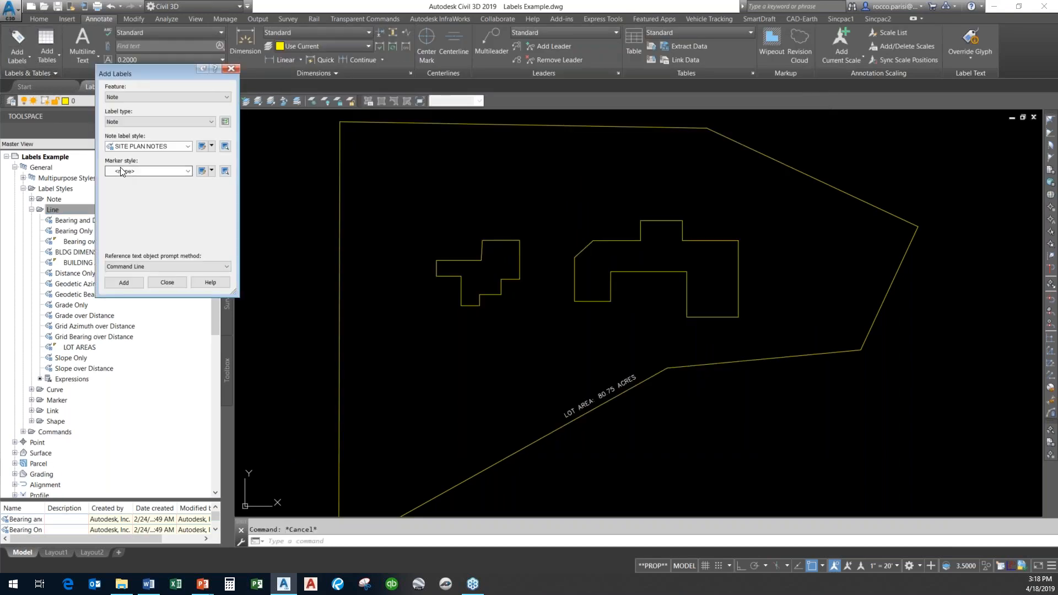
{"action": "left_click", "coordinate": [157, 97]}
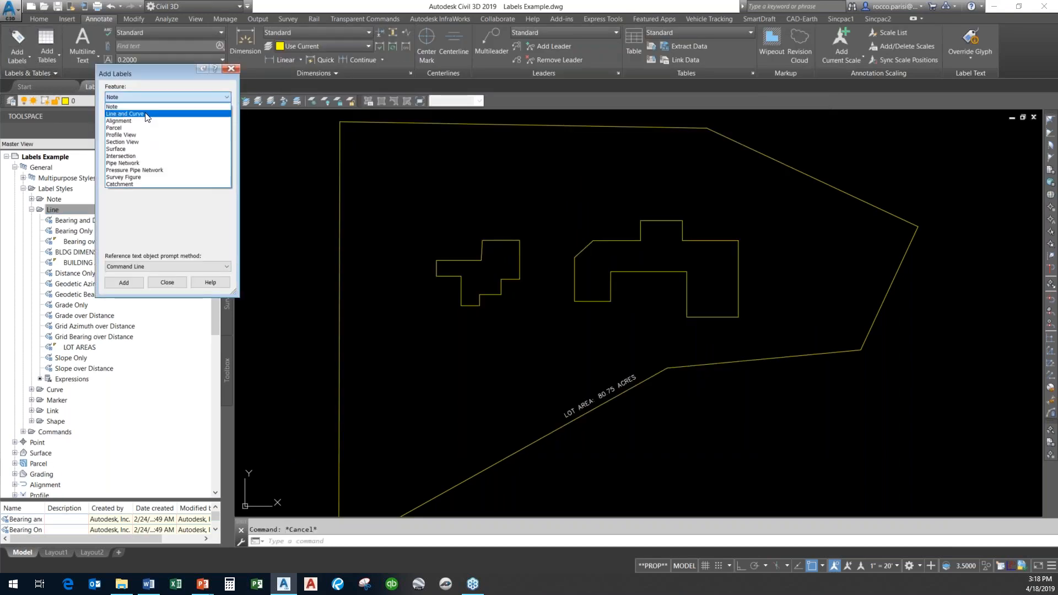
{"action": "left_click", "coordinate": [147, 114]}
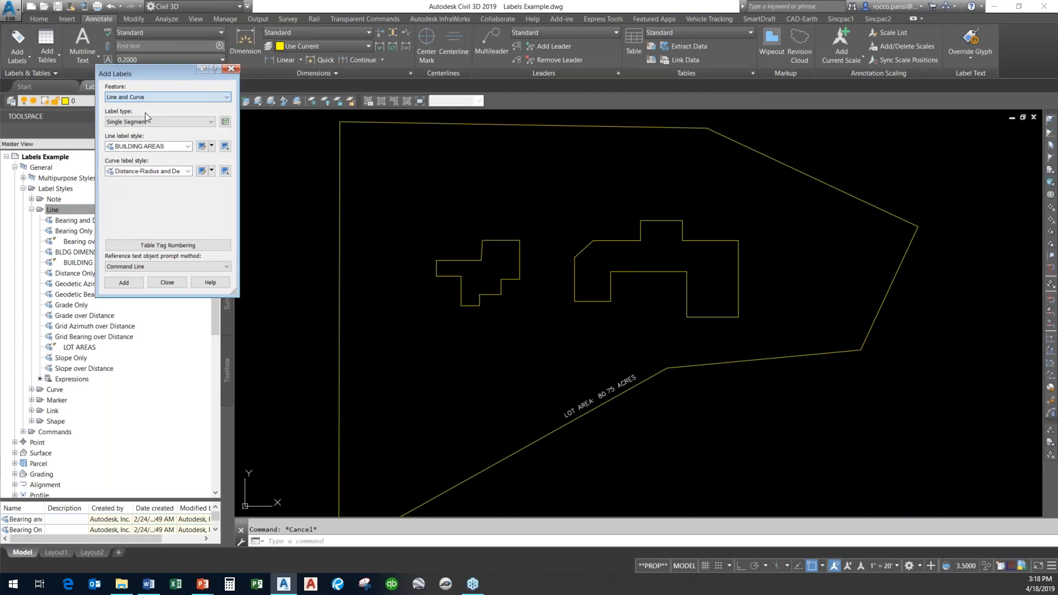
{"action": "left_click", "coordinate": [173, 147]}
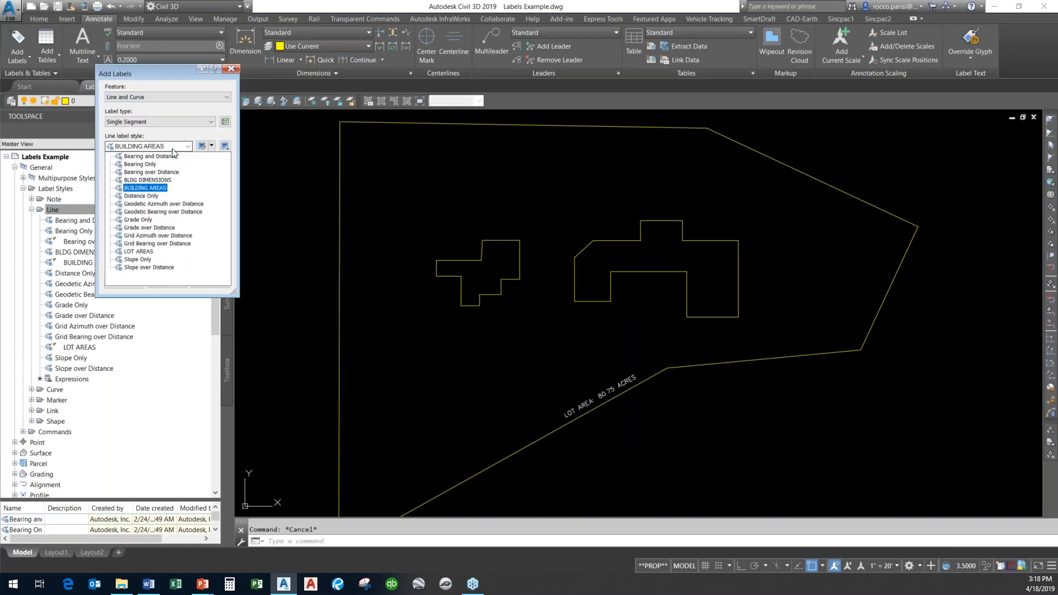
{"action": "left_click", "coordinate": [148, 179]}
{"action": "left_click_drag", "start_coordinate": [171, 74], "coordinate": [129, 56]}
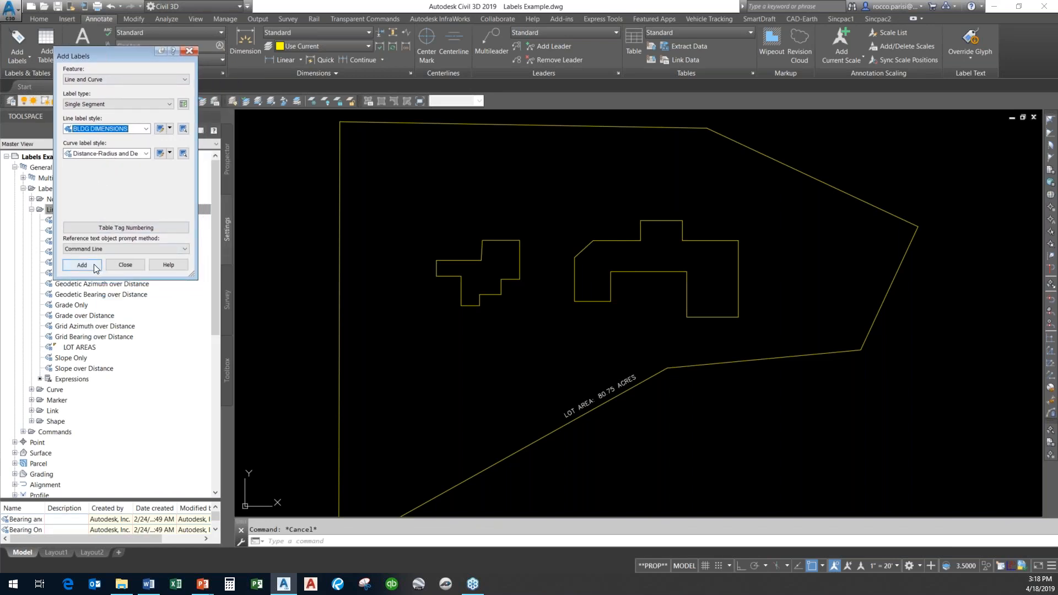
{"action": "left_click", "coordinate": [111, 104]}
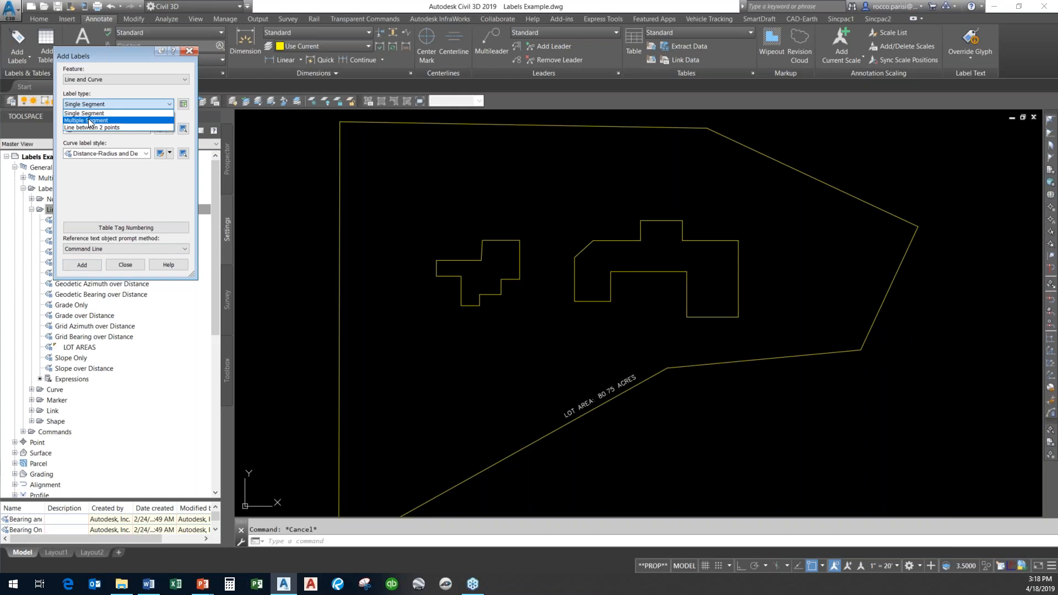
{"action": "left_click", "coordinate": [90, 120]}
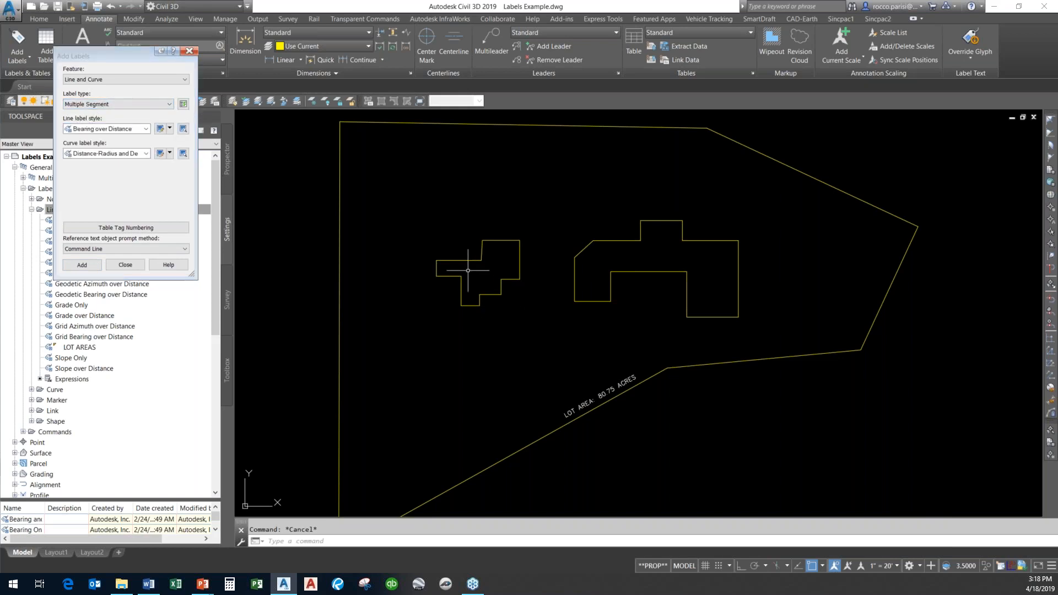
Label every segment of the larger building outline with the BLDG DIMENSIONS line label style.
{"action": "scroll", "coordinate": [475, 274], "scroll_direction": "up", "scroll_amount": 5}
{"action": "middle_click_drag", "start_coordinate": [480, 274], "coordinate": [520, 316]}
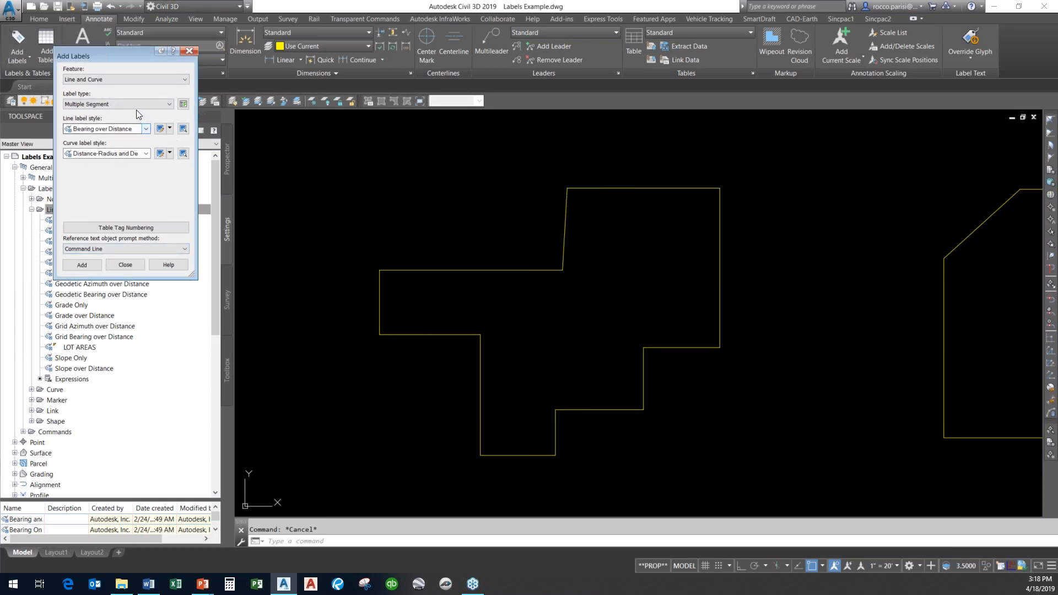
{"action": "left_click", "coordinate": [132, 129]}
{"action": "left_click", "coordinate": [116, 163]}
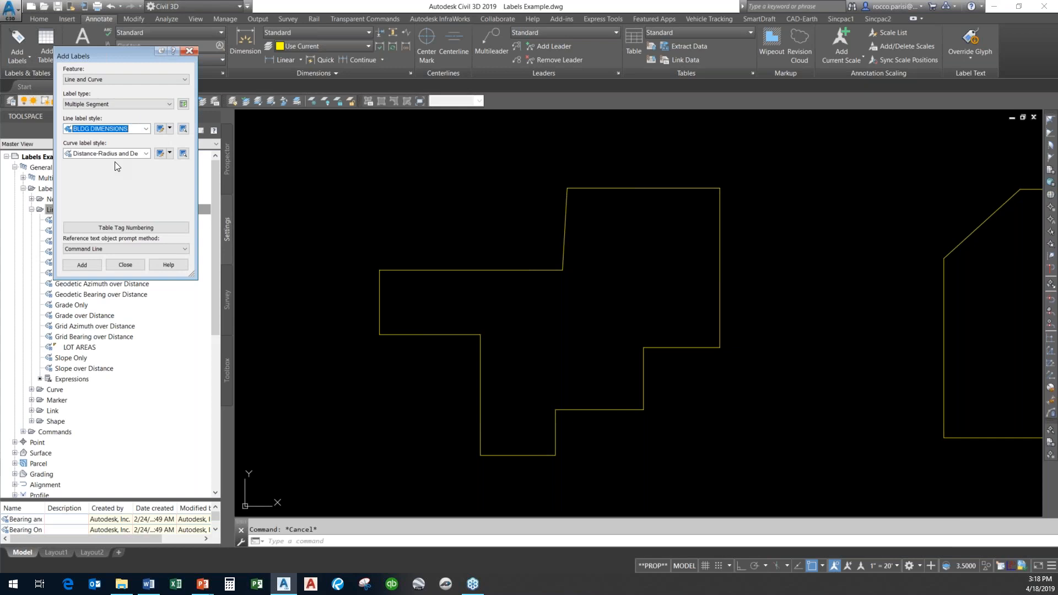
{"action": "left_click", "coordinate": [91, 264]}
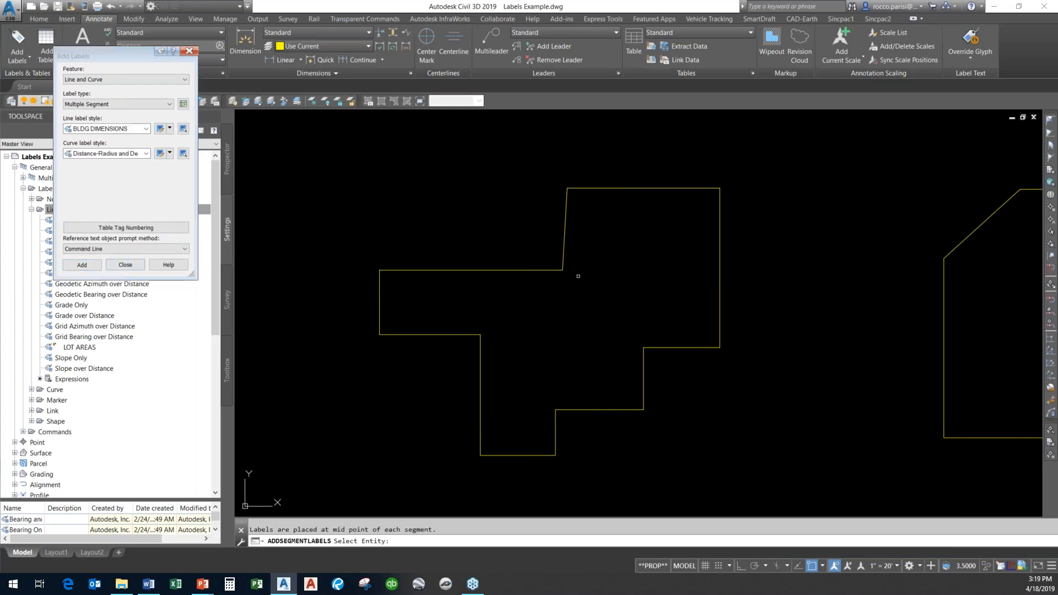
{"action": "left_click", "coordinate": [544, 271]}
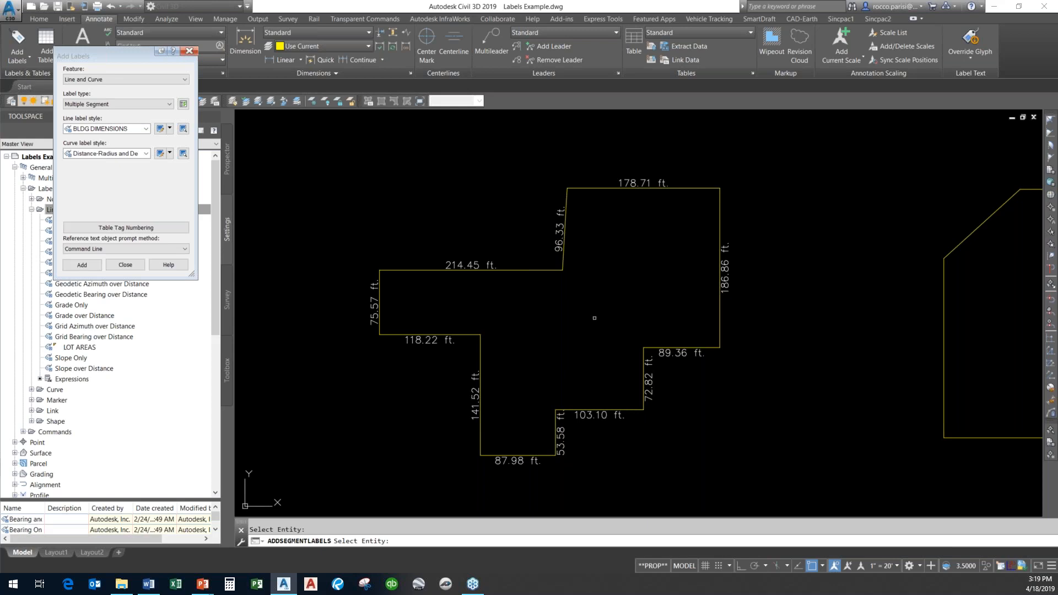
Open the BLDG DIMENSIONS line label style for editing and adjust the Table Tag component's Y offset.
{"action": "key", "text": "Return"}
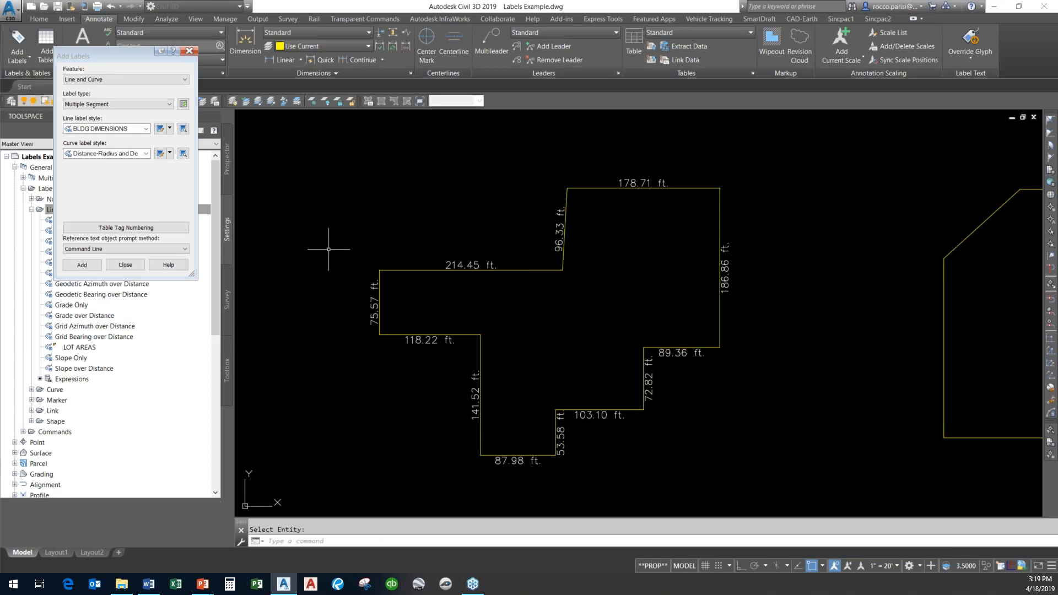
{"action": "left_click", "coordinate": [160, 129]}
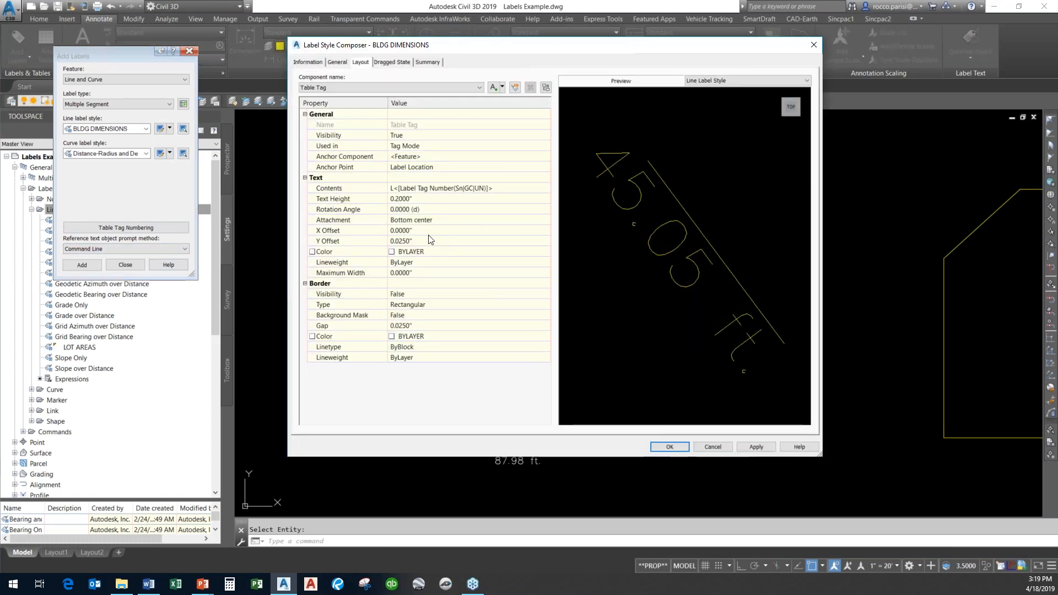
{"action": "left_click", "coordinate": [431, 240]}
{"action": "left_click", "coordinate": [467, 221]}
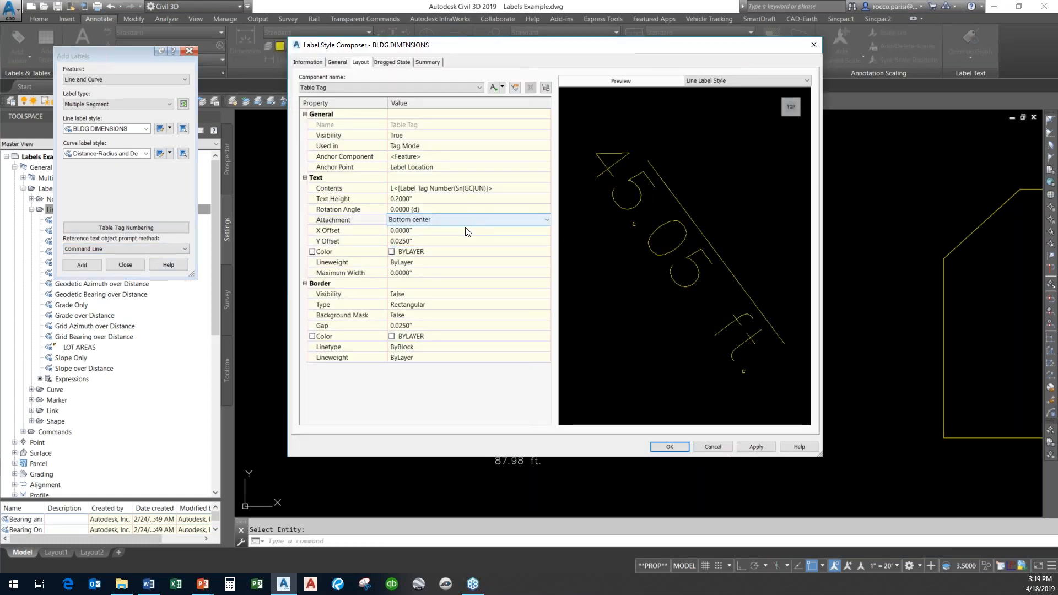
{"action": "left_click", "coordinate": [425, 242]}
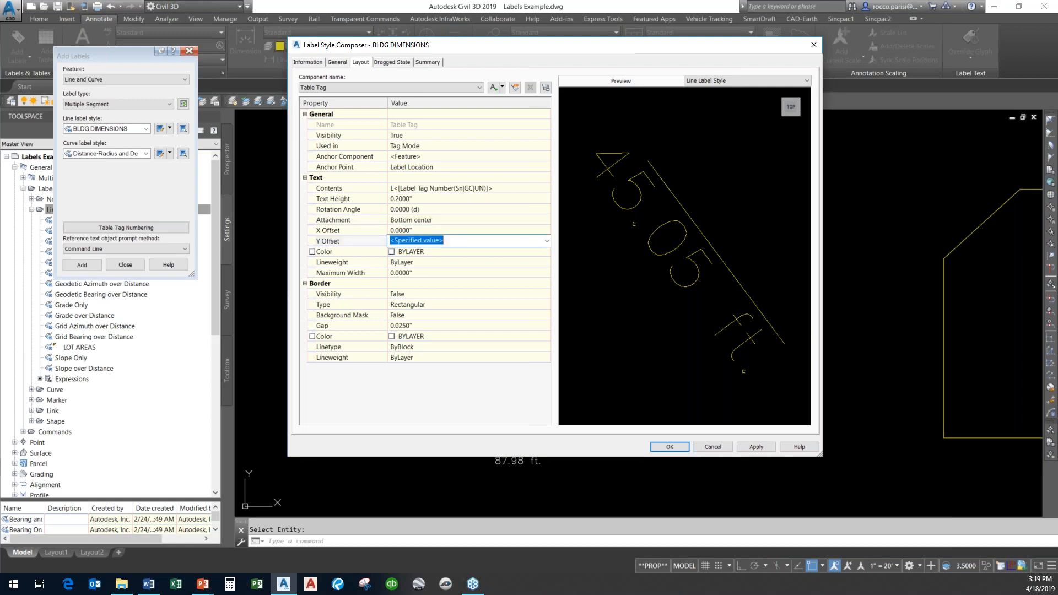
{"action": "type", "text": "-003"}
{"action": "left_click", "coordinate": [467, 221]}
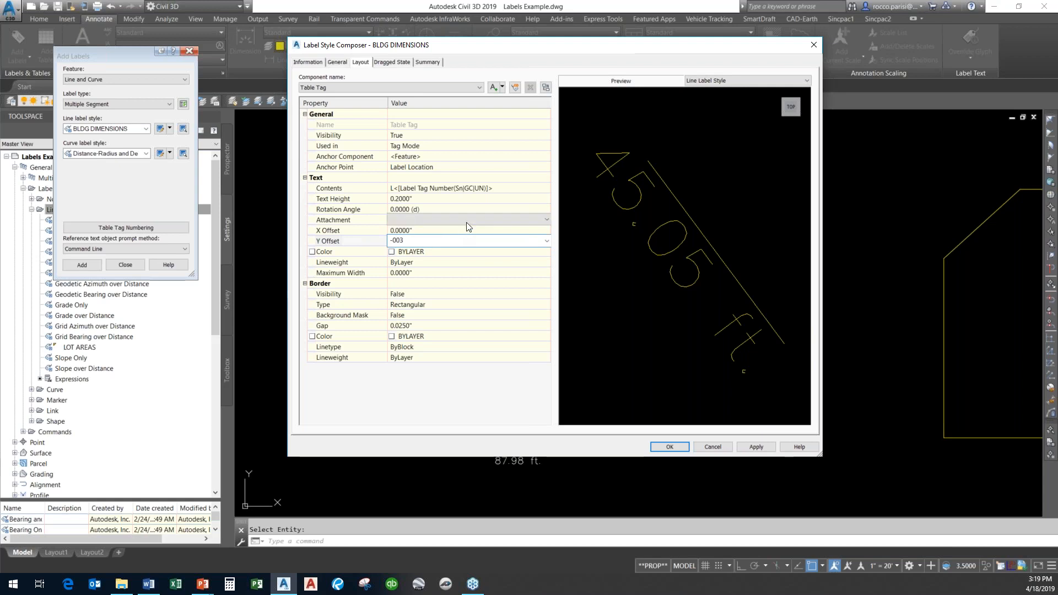
{"action": "left_click", "coordinate": [453, 242]}
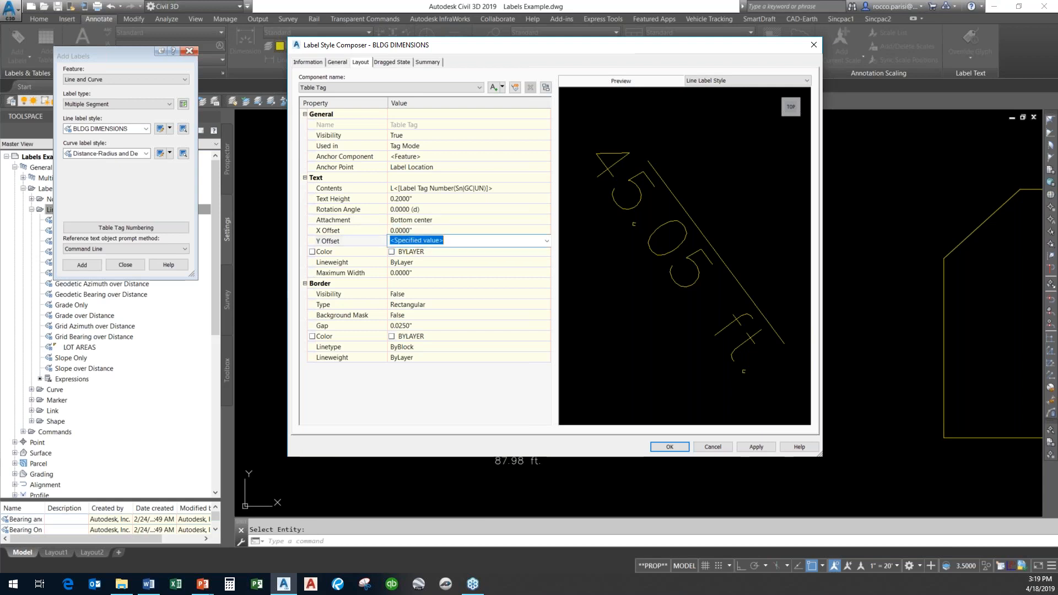
{"action": "type", "text": "-.025"}
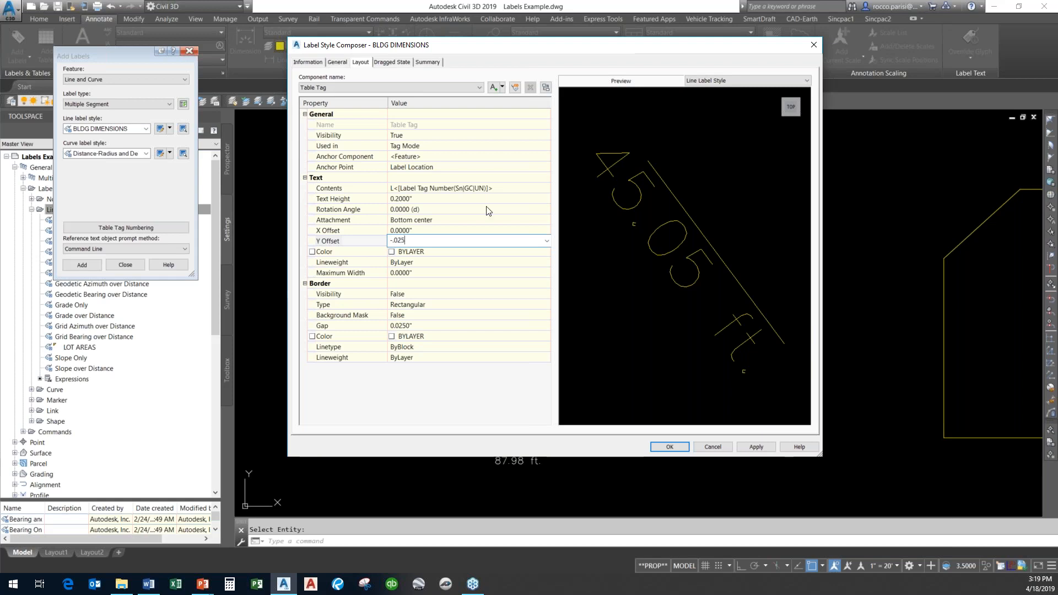
{"action": "left_click", "coordinate": [484, 219]}
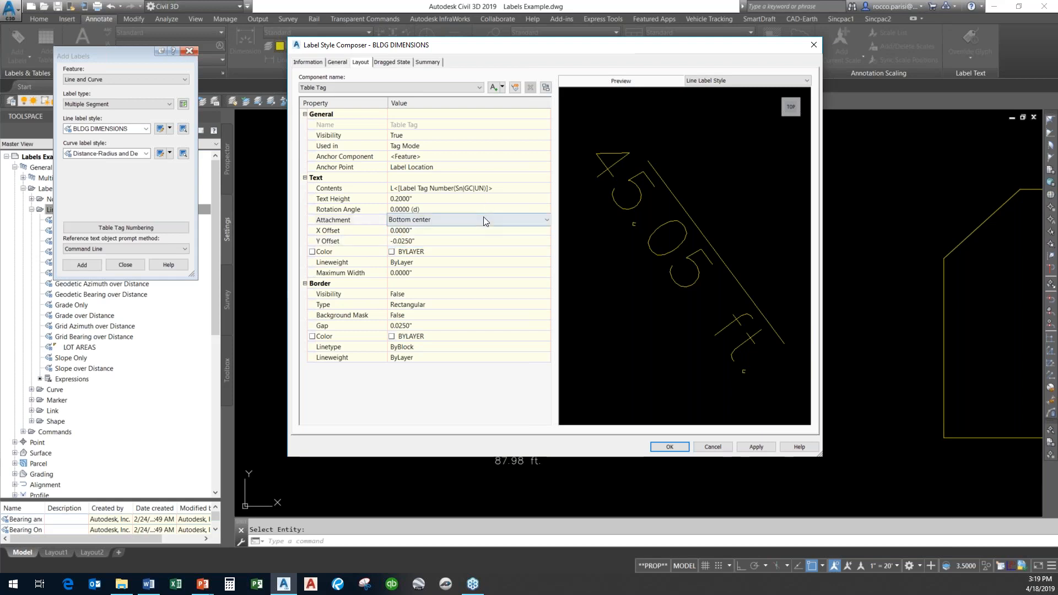
{"action": "left_click", "coordinate": [459, 238]}
{"action": "left_click", "coordinate": [459, 232]}
{"action": "left_click", "coordinate": [447, 223]}
{"action": "left_click", "coordinate": [444, 233]}
{"action": "left_click", "coordinate": [440, 248]}
{"action": "left_click", "coordinate": [441, 242]}
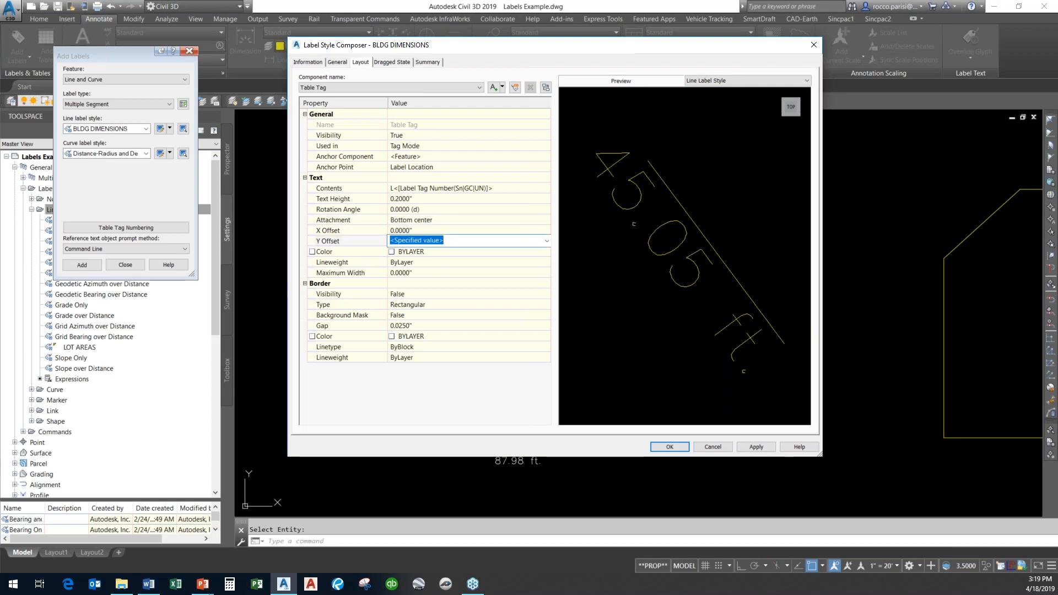
{"action": "key", "text": "BackSpace"}
{"action": "left_click", "coordinate": [462, 200]}
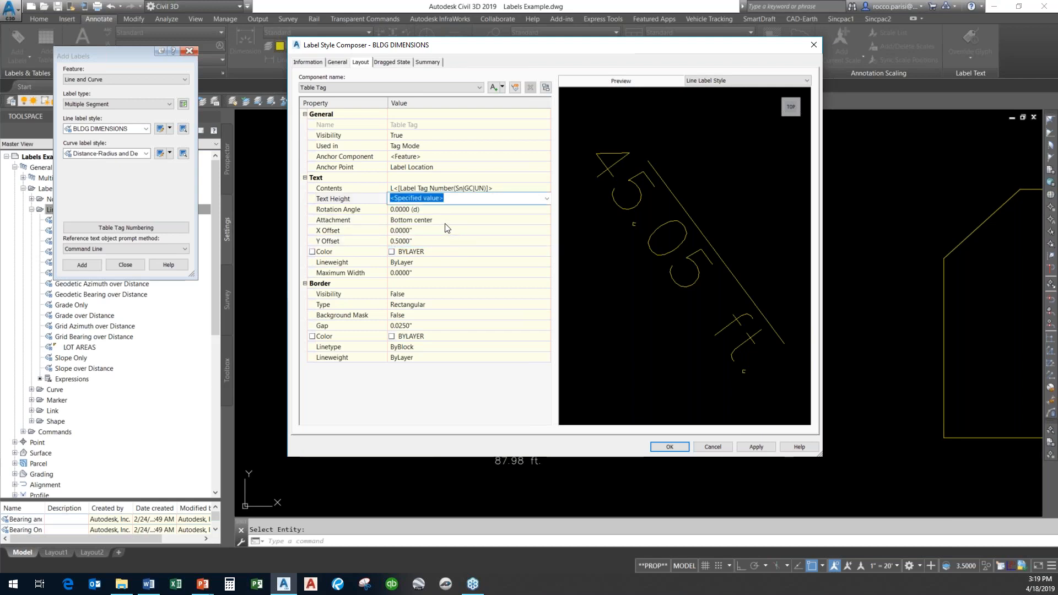
Set the Distance component's Y offset to 0.4" and apply the change to the BLDG DIMENSIONS style.
{"action": "left_click", "coordinate": [478, 87]}
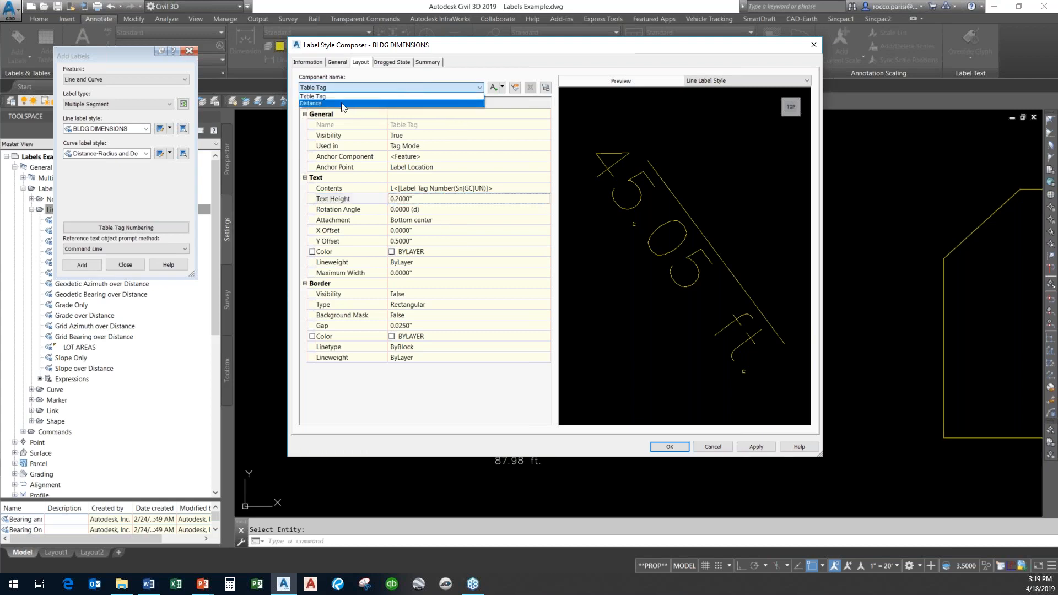
{"action": "left_click", "coordinate": [342, 104]}
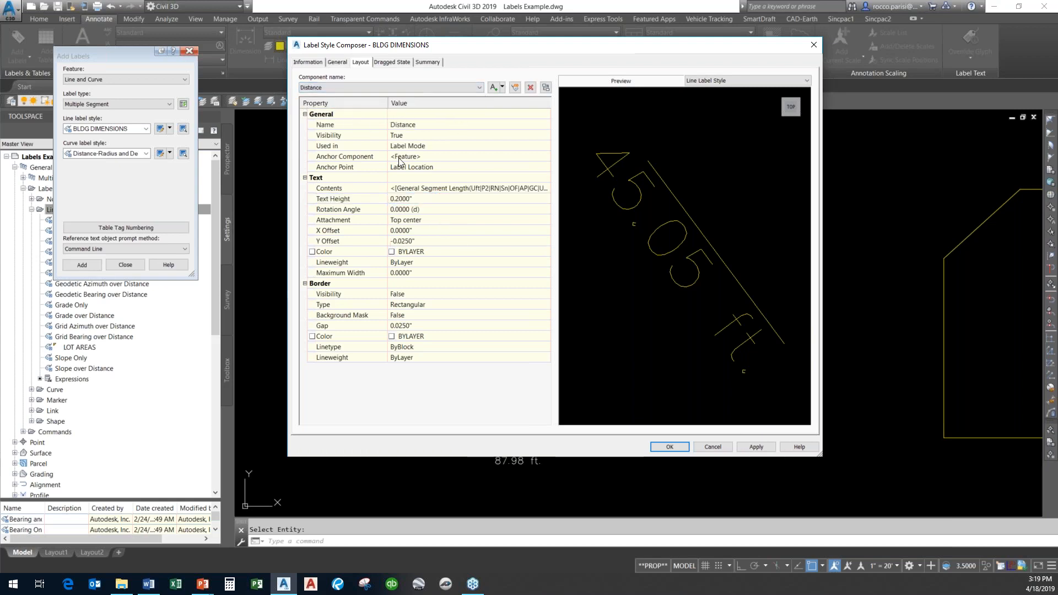
{"action": "left_click", "coordinate": [435, 241]}
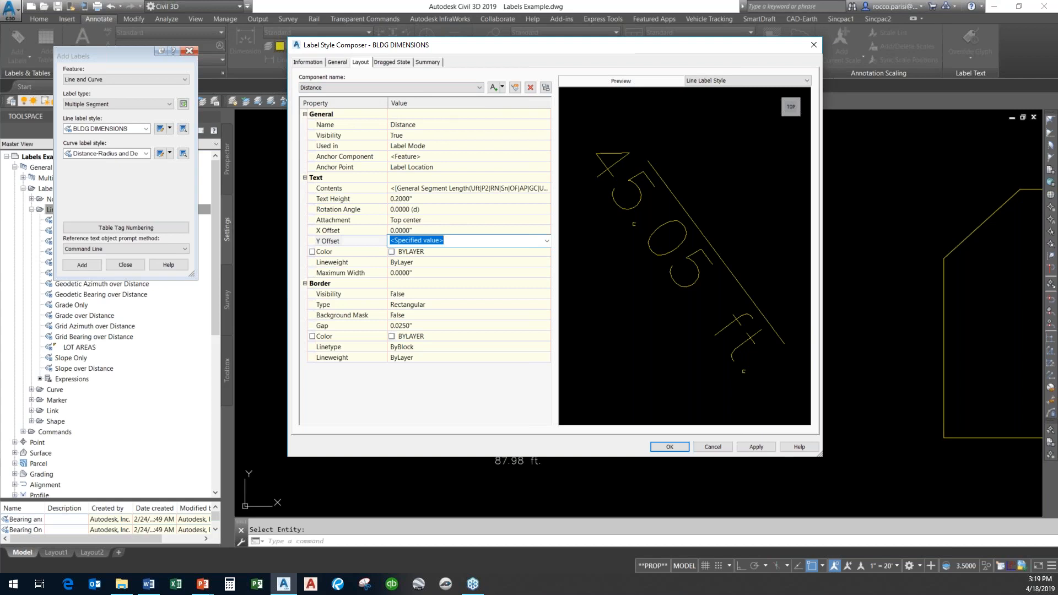
{"action": "type", "text": "-"}
{"action": "key", "text": "BackSpace"}
{"action": "type", "text": "-.03"}
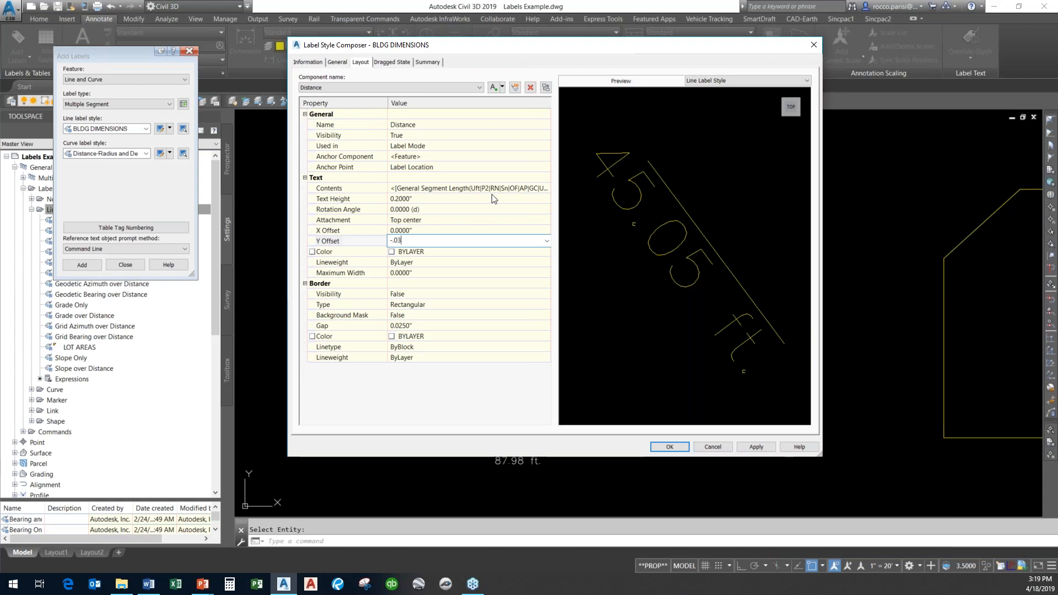
{"action": "left_click", "coordinate": [492, 198]}
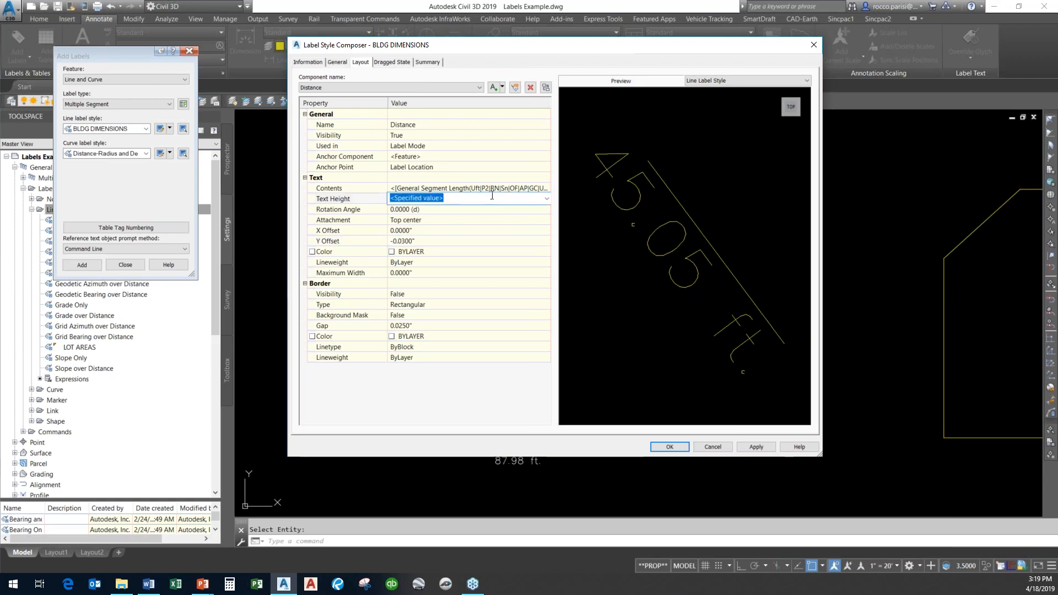
{"action": "left_click", "coordinate": [441, 241]}
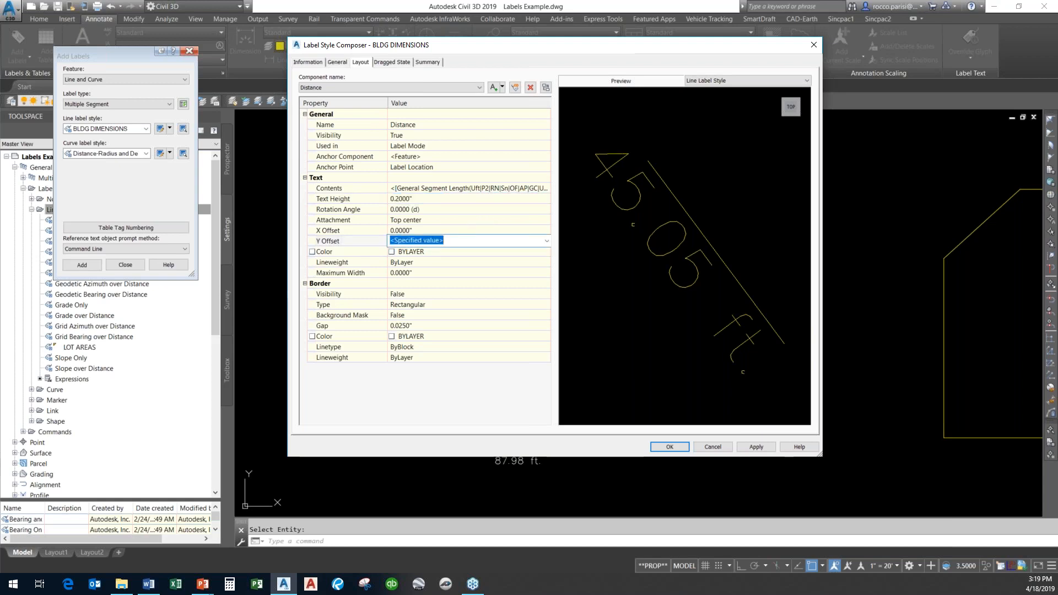
{"action": "type", "text": "-.2"}
{"action": "key", "text": "Return"}
{"action": "left_click", "coordinate": [447, 243]}
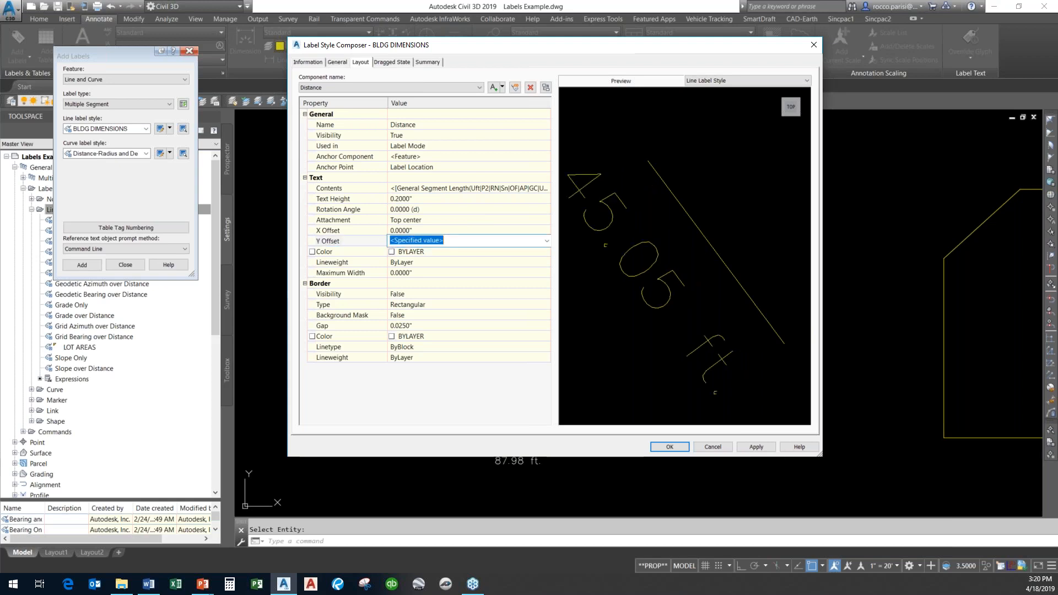
{"action": "key", "text": "BackSpace"}
{"action": "left_click", "coordinate": [501, 230]}
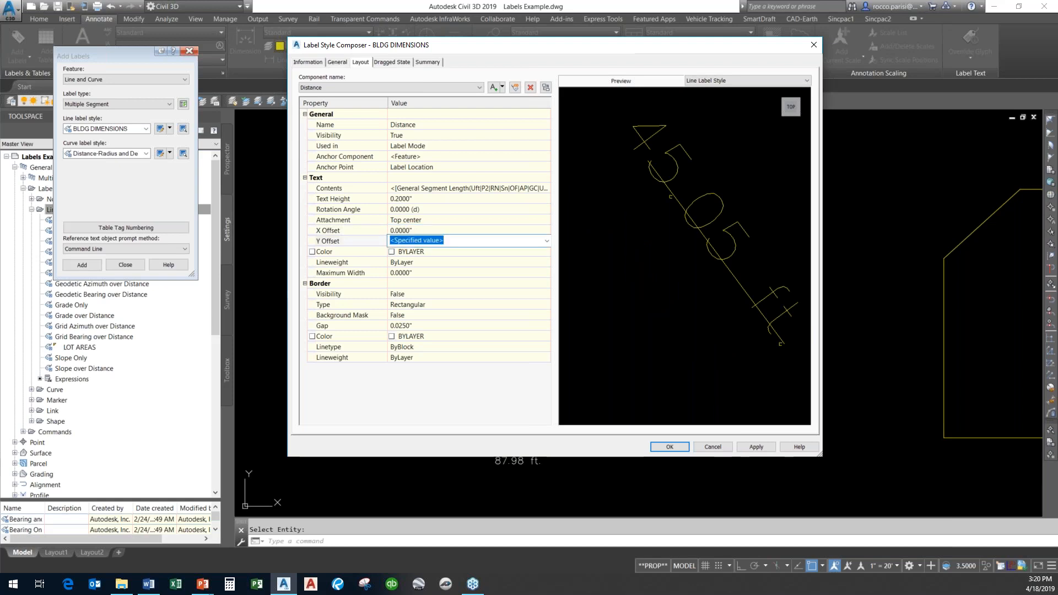
{"action": "type", "text": ".4"}
{"action": "key", "text": "Return"}
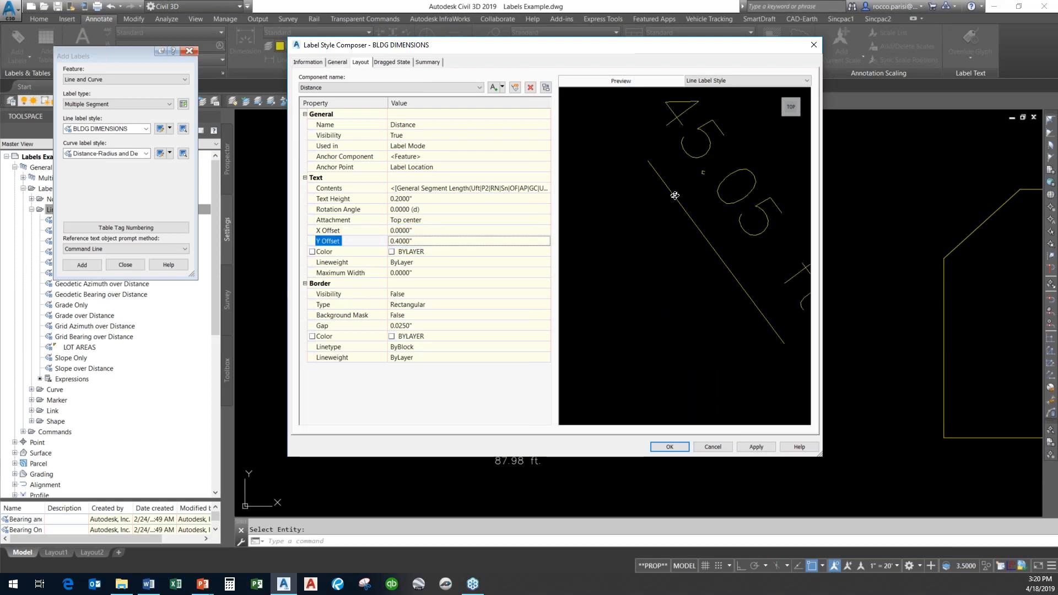
{"action": "left_click", "coordinate": [757, 447]}
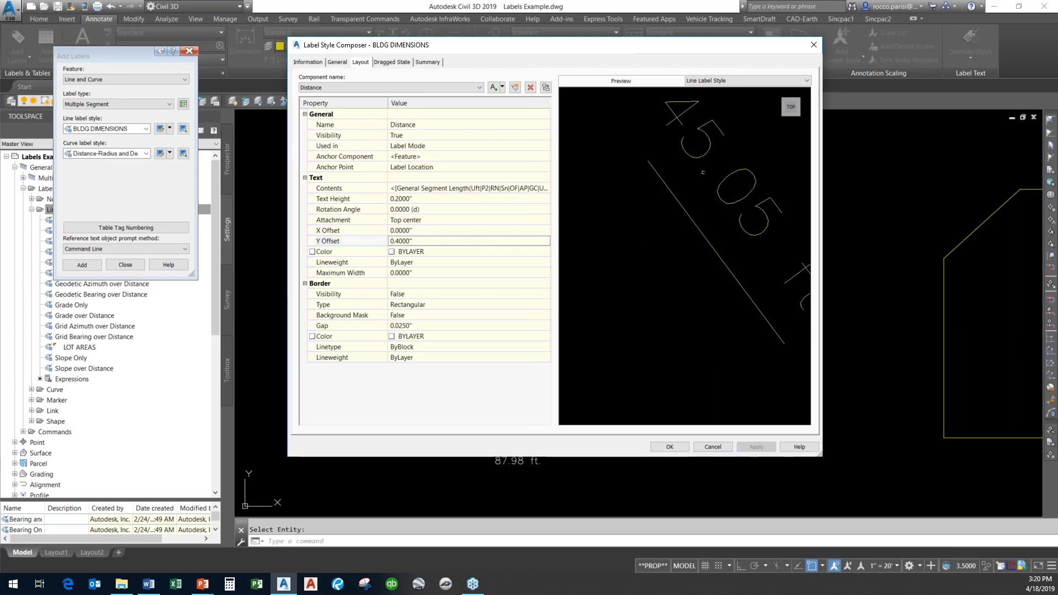
{"action": "left_click", "coordinate": [672, 445]}
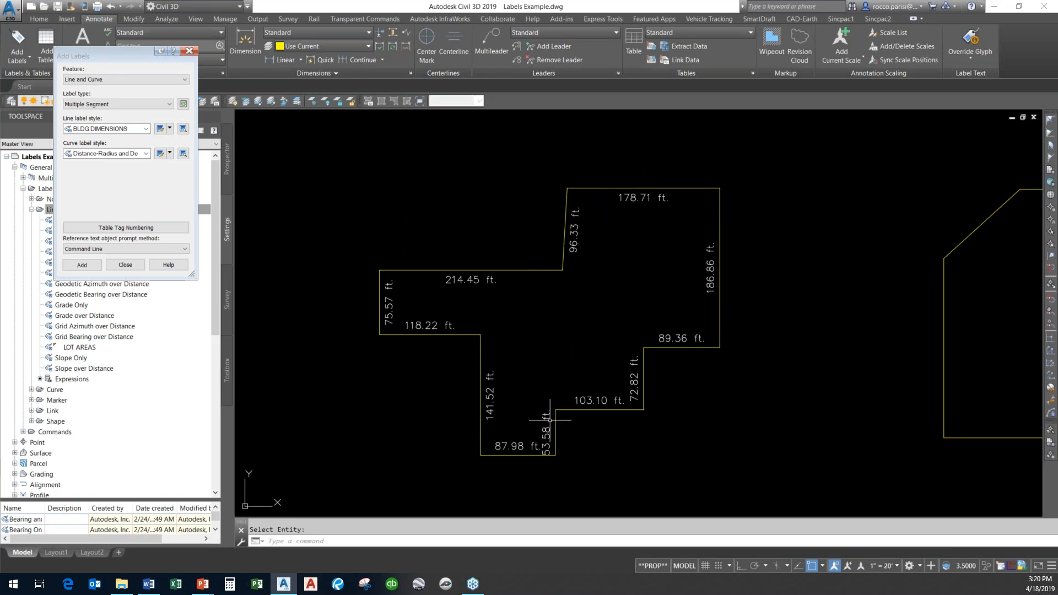
Label every segment of the second building outline with the BLDG DIMENSIONS line label style.
{"action": "middle_click_drag", "start_coordinate": [475, 426], "coordinate": [399, 406]}
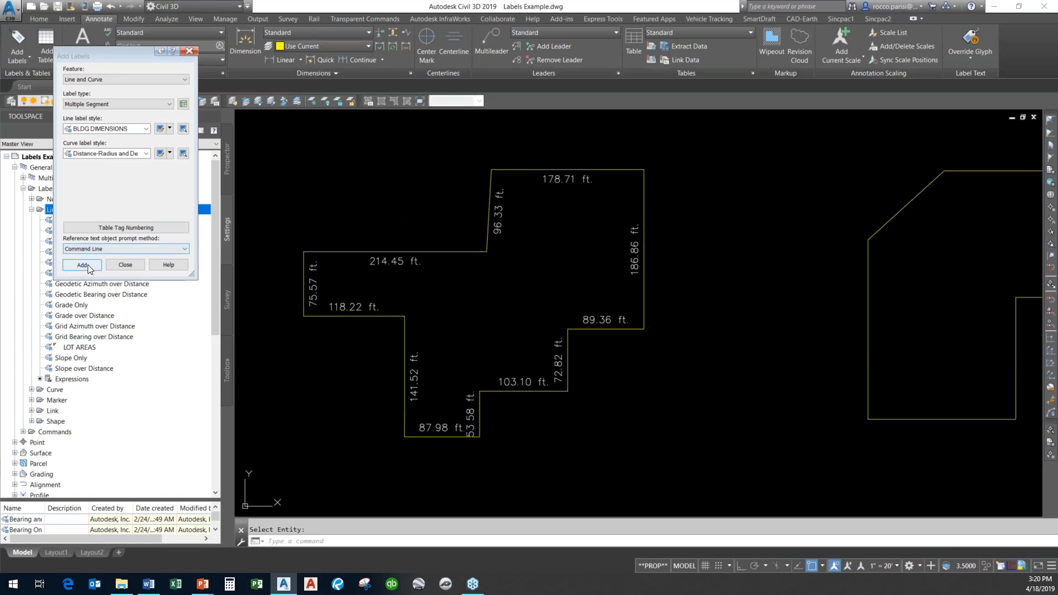
{"action": "left_click", "coordinate": [87, 265]}
{"action": "scroll", "coordinate": [825, 269], "scroll_direction": "down", "scroll_amount": 1}
{"action": "scroll", "coordinate": [825, 270], "scroll_direction": "down", "scroll_amount": 2}
{"action": "middle_click_drag", "start_coordinate": [786, 257], "coordinate": [543, 238]}
{"action": "left_click", "coordinate": [654, 212]}
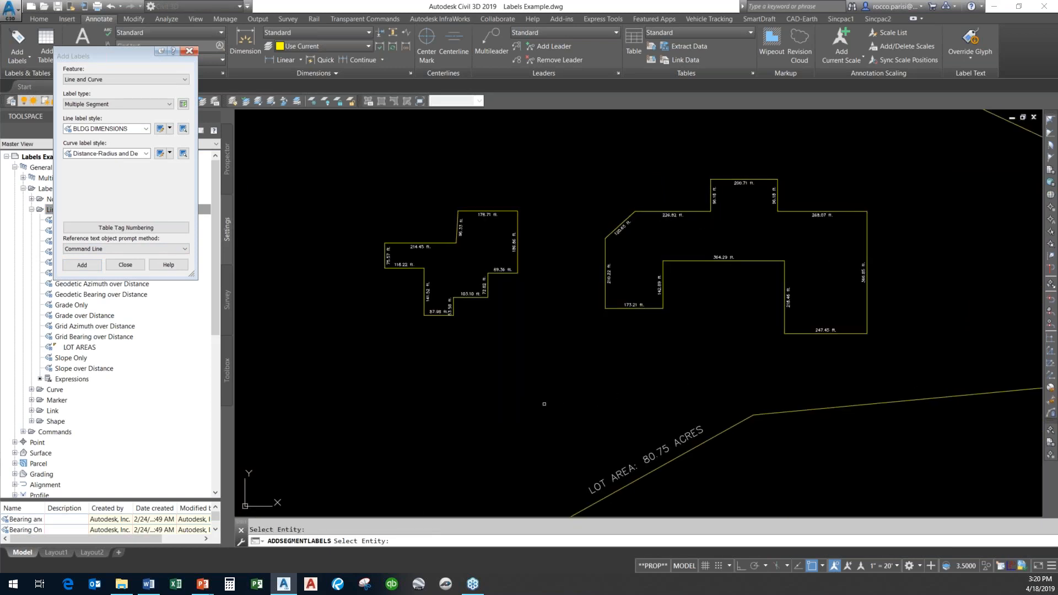
{"action": "key", "text": "Escape"}
{"action": "scroll", "coordinate": [740, 262], "scroll_direction": "up", "scroll_amount": 4}
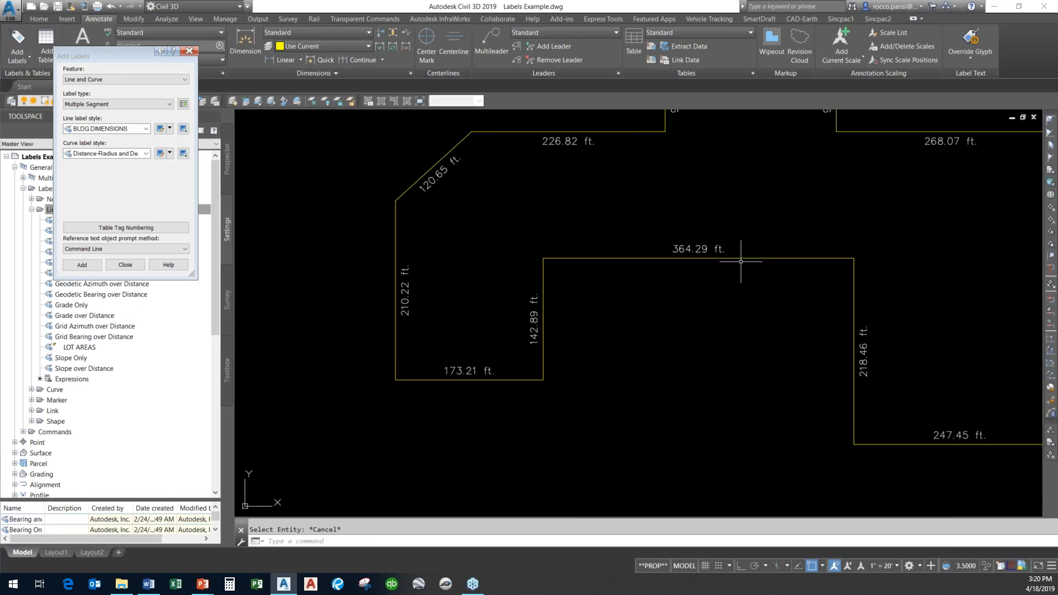
{"action": "scroll", "coordinate": [741, 262], "scroll_direction": "down", "scroll_amount": 6}
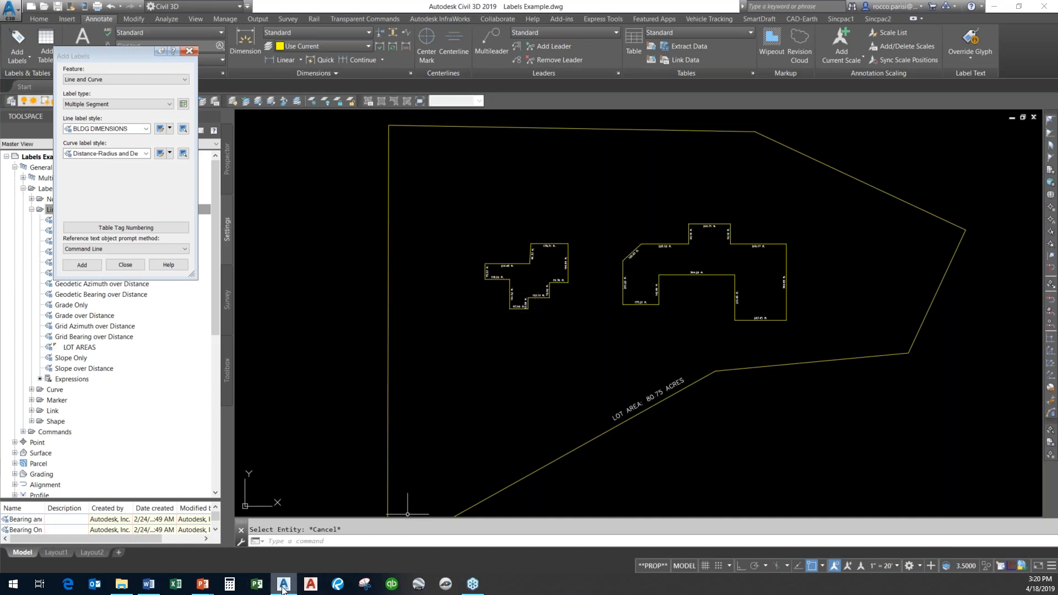
{"action": "mouse_move", "coordinate": [211, 589]}
{"action": "left_click", "coordinate": [261, 537]}
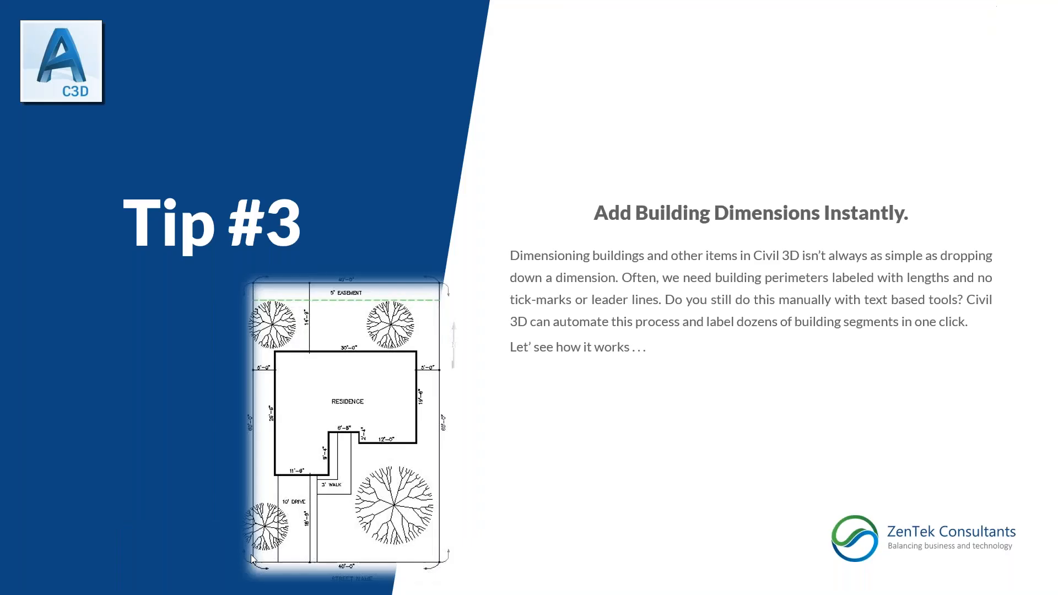
{"action": "left_click", "coordinate": [615, 362]}
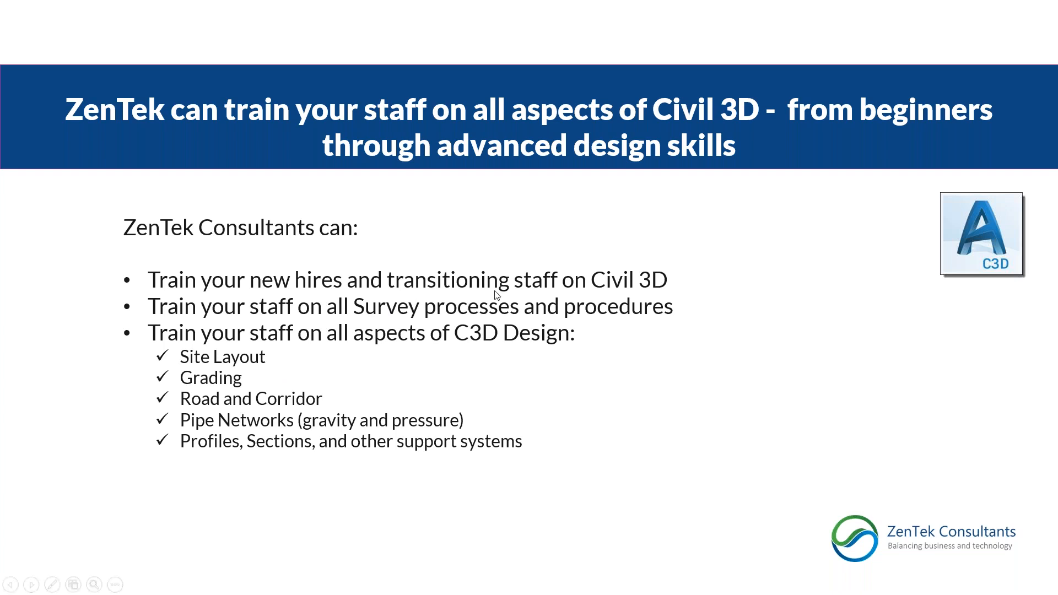
{"action": "left_click", "coordinate": [453, 339]}
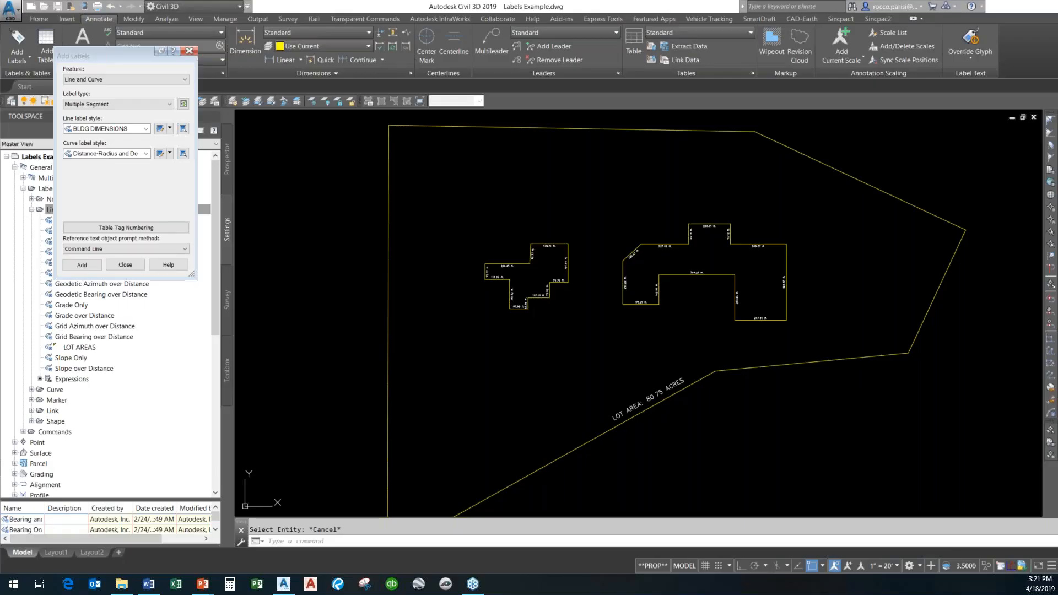
Close the Add Labels dialog.
{"action": "left_click", "coordinate": [131, 267]}
{"action": "middle_click_drag", "start_coordinate": [831, 387], "coordinate": [629, 370]}
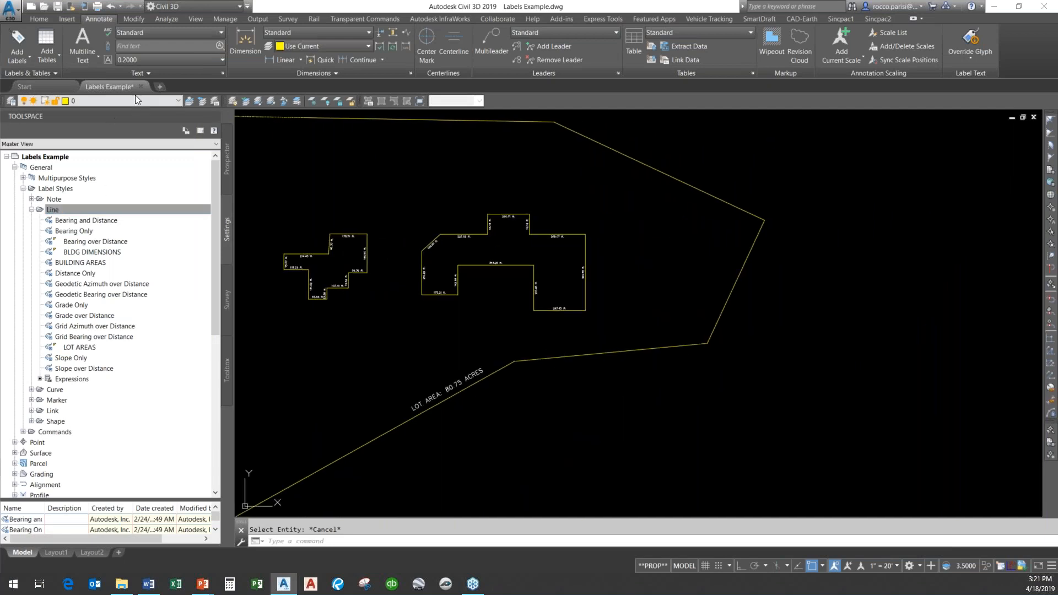
{"action": "left_click", "coordinate": [21, 38]}
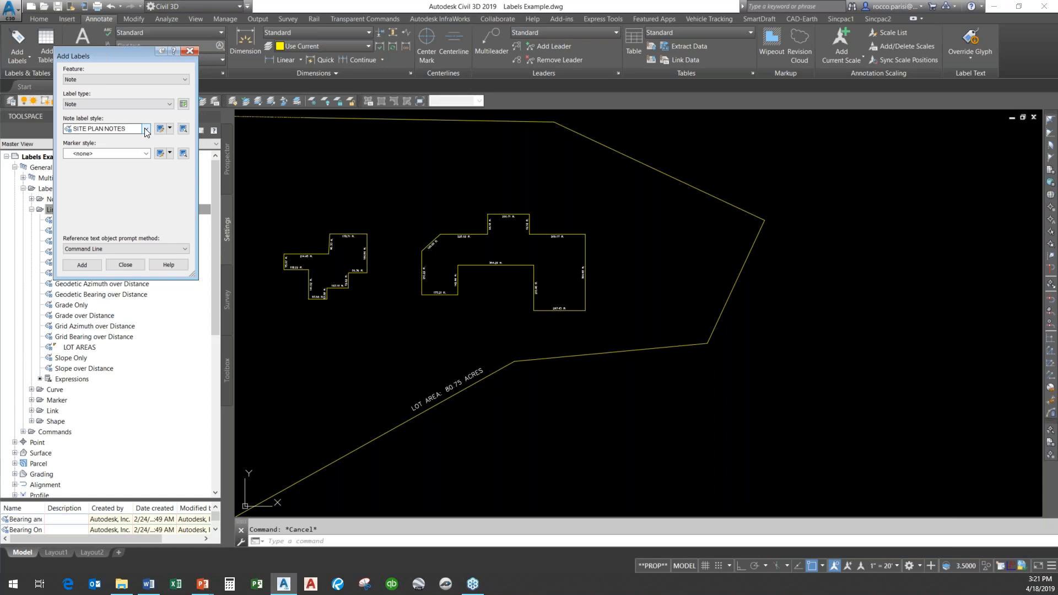
{"action": "left_click", "coordinate": [82, 264]}
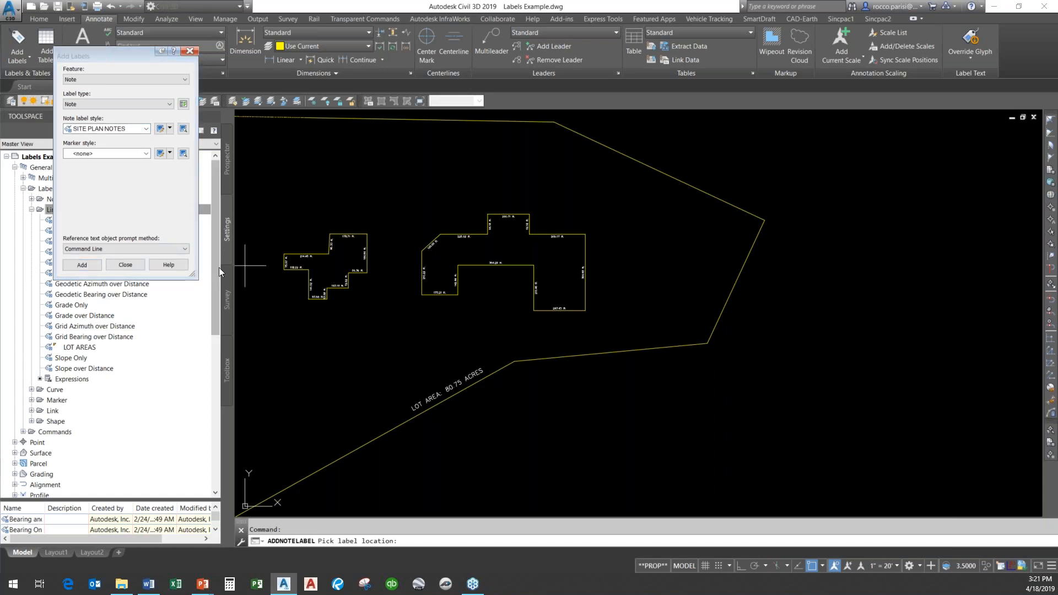
{"action": "key", "text": "Escape"}
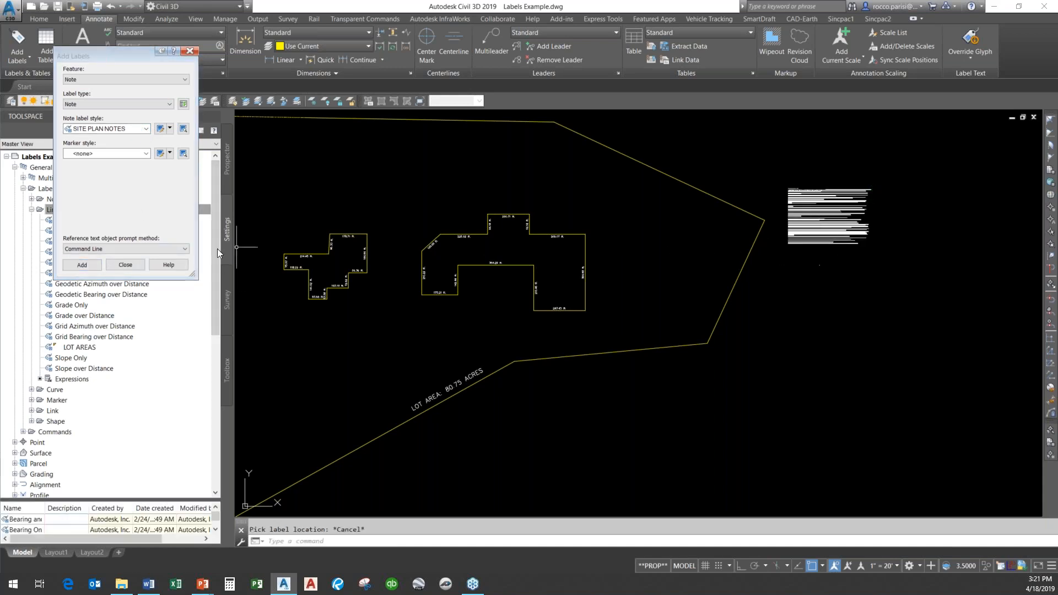
{"action": "left_click", "coordinate": [124, 265]}
Edit the General Construction Notes label text, appending AKJHAKJGHADFPKGHDPFKJGHSDFPKGJHSDF to the end of note 2.
{"action": "scroll", "coordinate": [937, 243], "scroll_direction": "up", "scroll_amount": 8}
{"action": "middle_click_drag", "start_coordinate": [931, 243], "coordinate": [930, 243]}
{"action": "scroll", "coordinate": [930, 244], "scroll_direction": "down", "scroll_amount": 5}
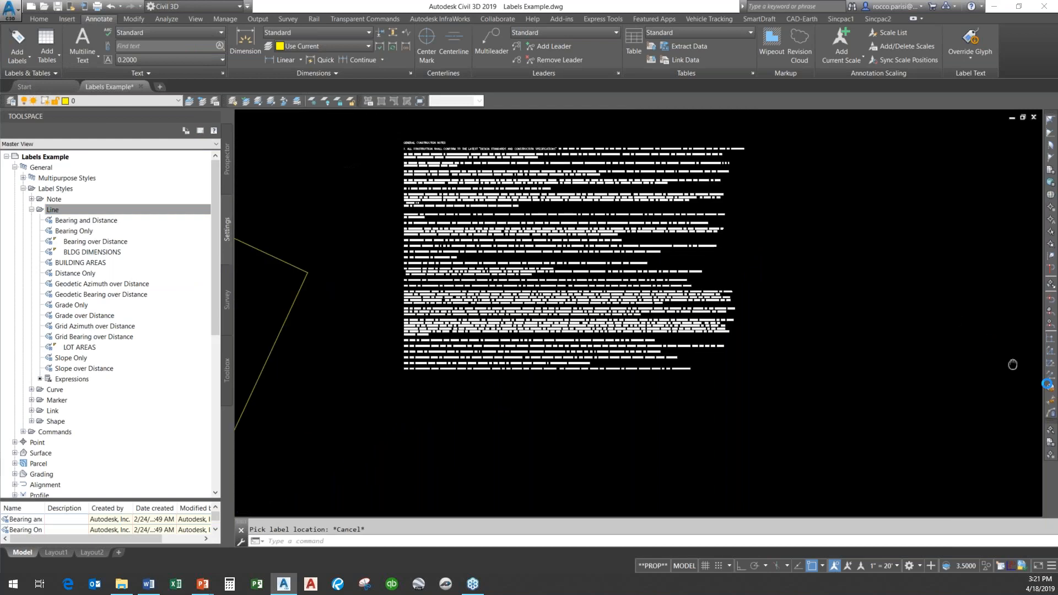
{"action": "left_click", "coordinate": [590, 293]}
{"action": "left_click", "coordinate": [209, 32]}
{"action": "left_click", "coordinate": [610, 204]}
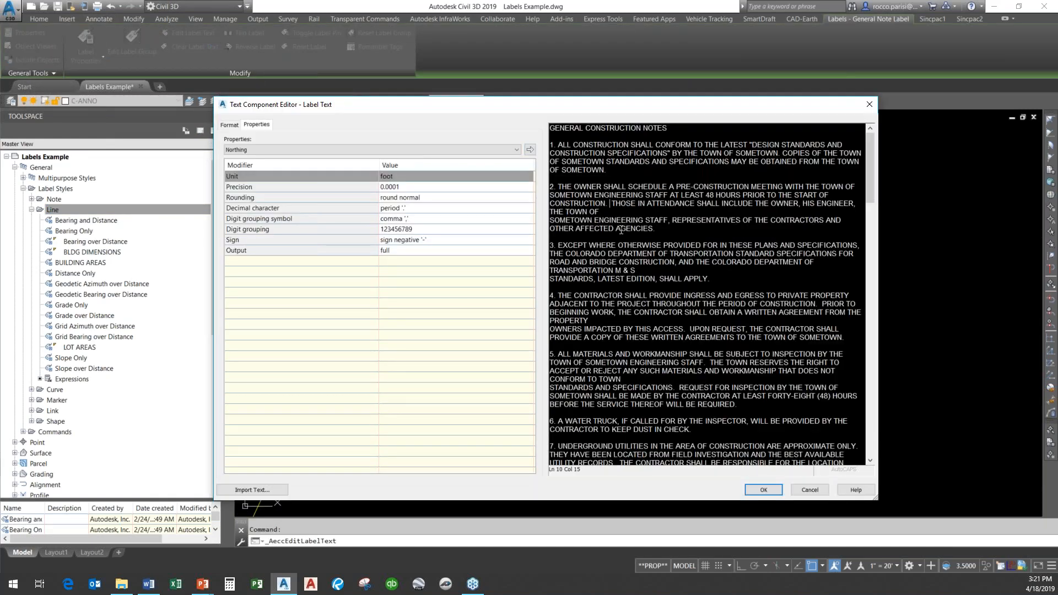
{"action": "left_click", "coordinate": [660, 228]}
{"action": "type", "text": "AKJHAKJGHADFPKGHDPFKJGHSDFPKGJHSDF"}
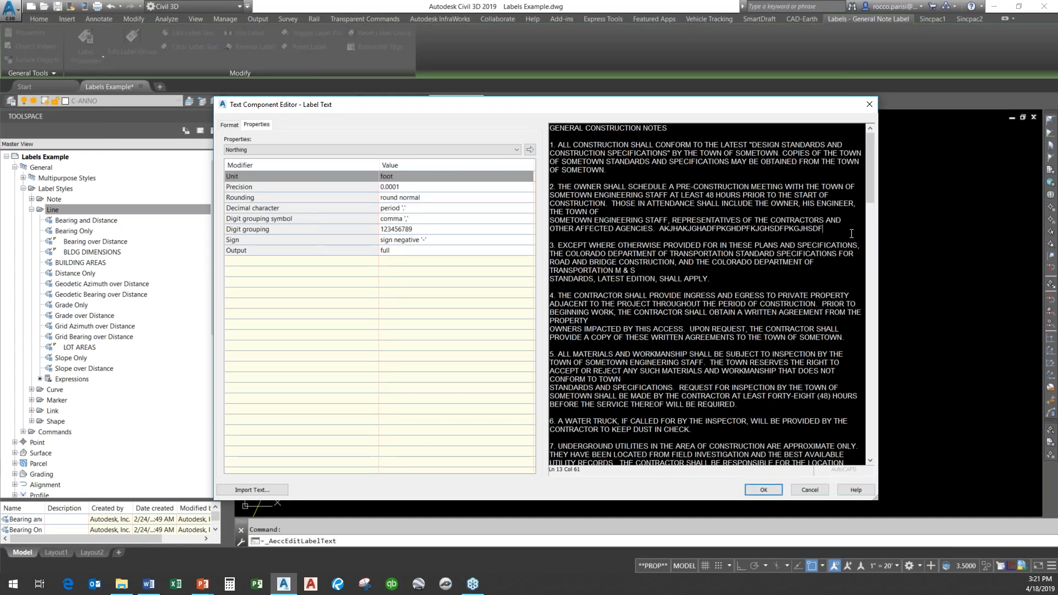
Format the appended note text in Red with the Arial CE font and accept the edit.
{"action": "left_click_drag", "start_coordinate": [827, 228], "coordinate": [651, 226]}
{"action": "left_click", "coordinate": [229, 126]}
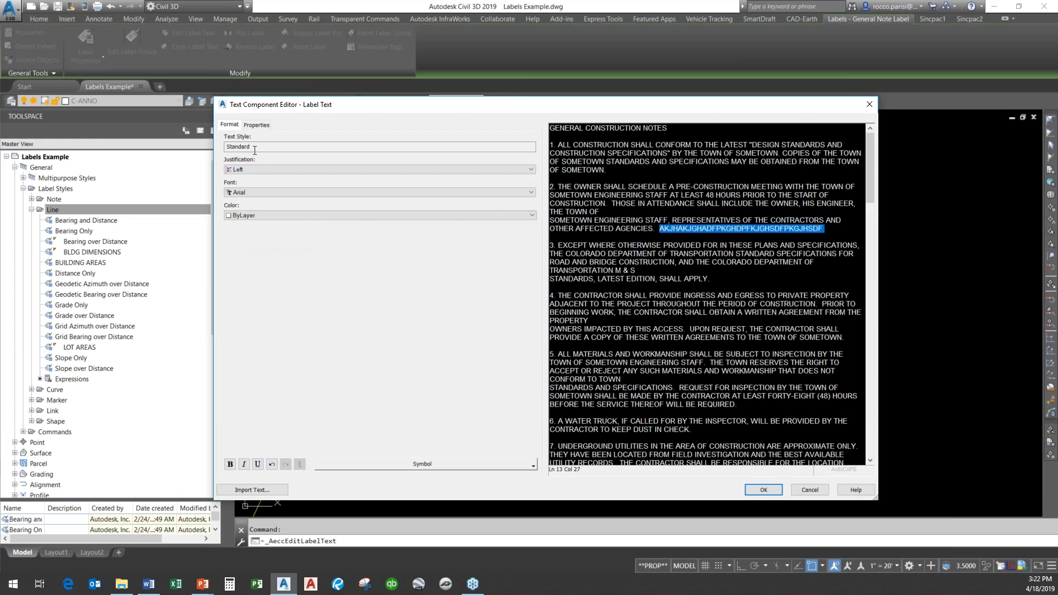
{"action": "left_click", "coordinate": [260, 215]}
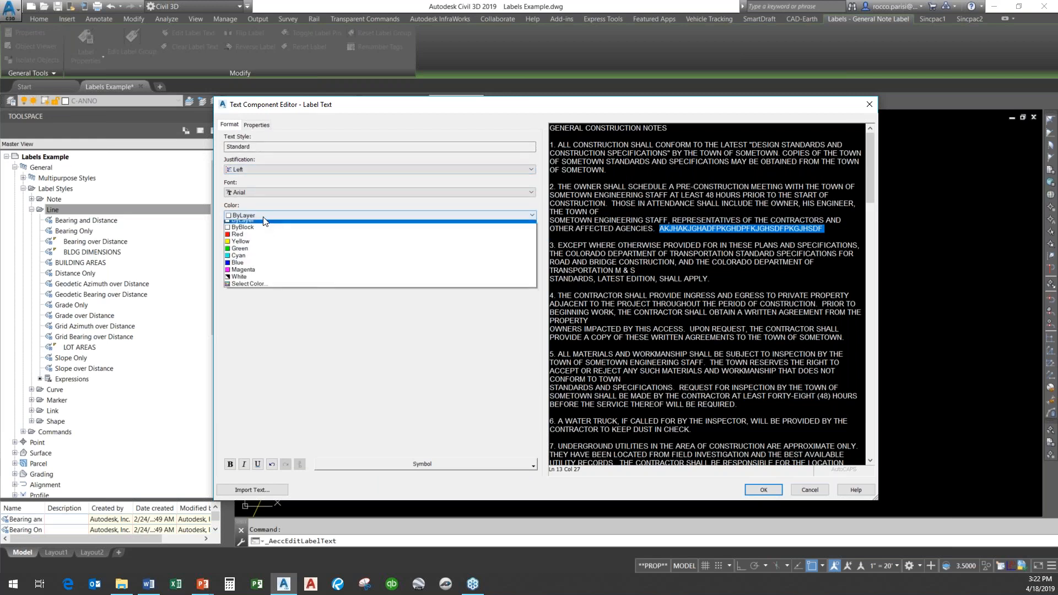
{"action": "left_click", "coordinate": [260, 239]}
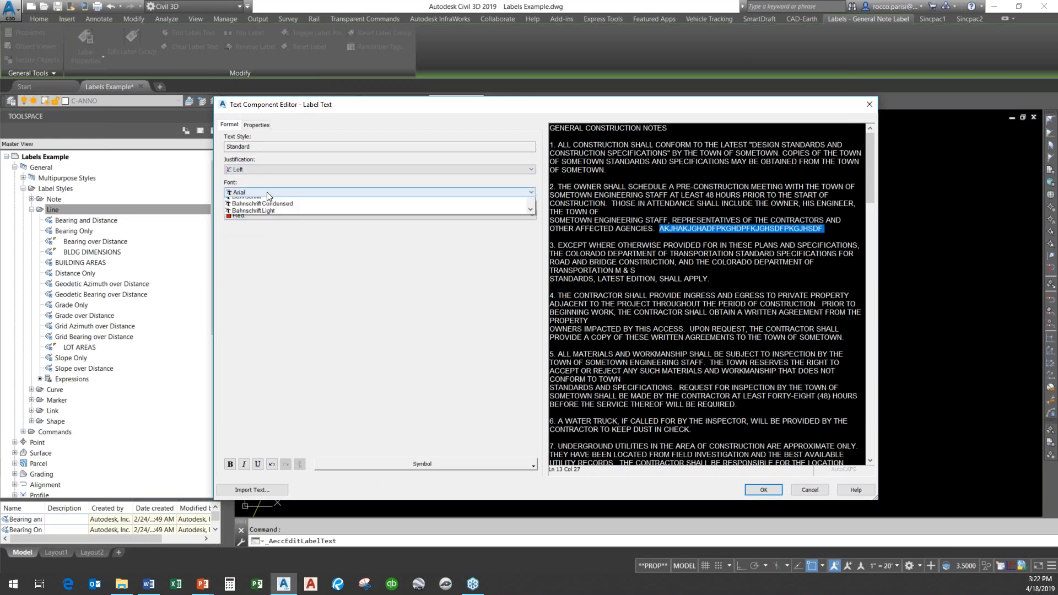
{"action": "left_click", "coordinate": [266, 193]}
{"action": "left_click", "coordinate": [259, 224]}
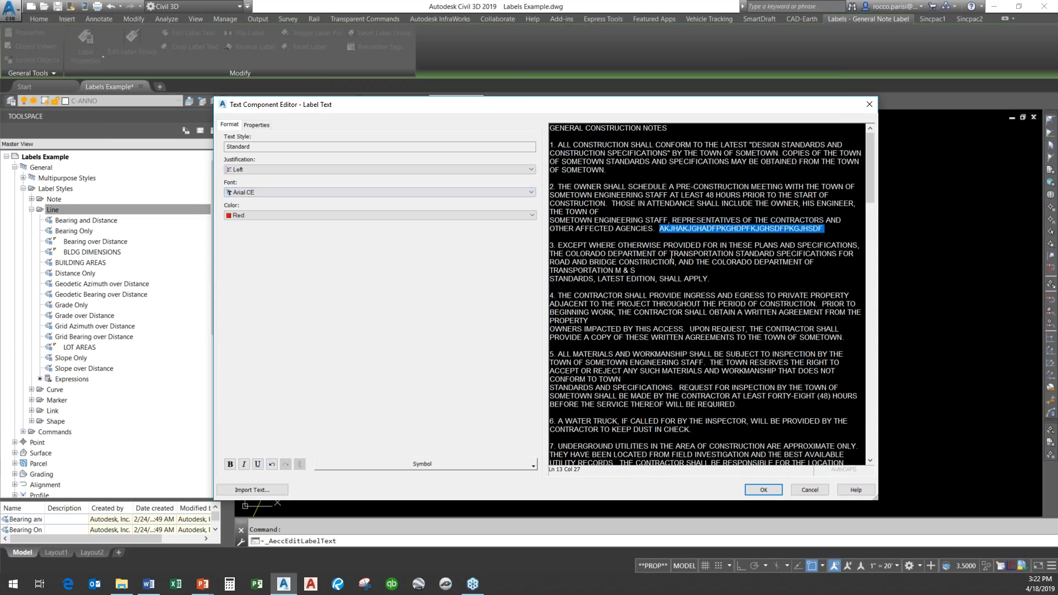
{"action": "left_click", "coordinate": [764, 488]}
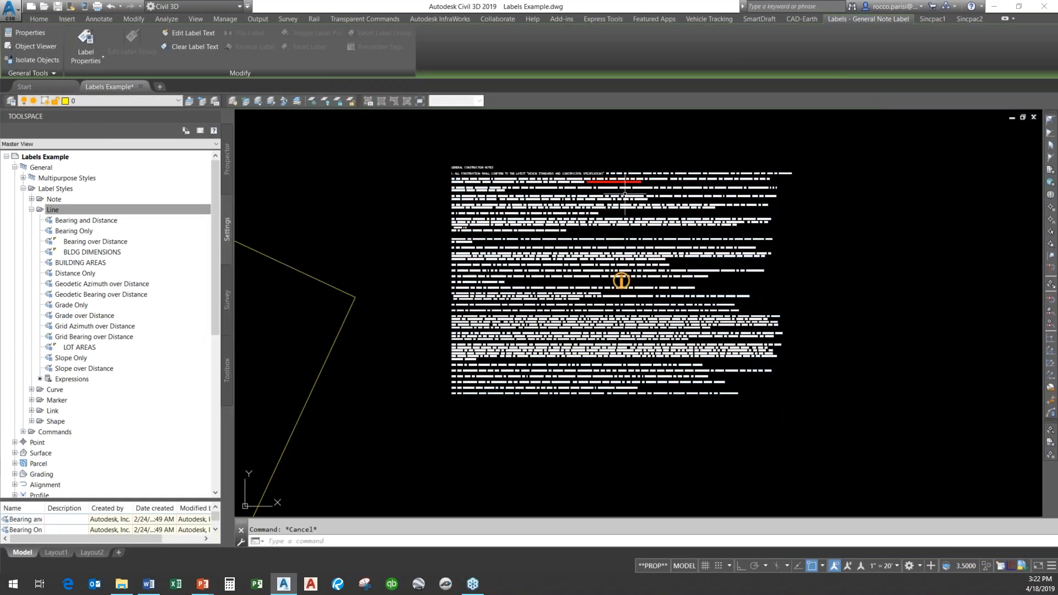
Examine the edited construction notes text at several zoom levels.
{"action": "key", "text": "Escape"}
{"action": "scroll", "coordinate": [477, 259], "scroll_direction": "up", "scroll_amount": 5}
{"action": "scroll", "coordinate": [477, 259], "scroll_direction": "down", "scroll_amount": 2}
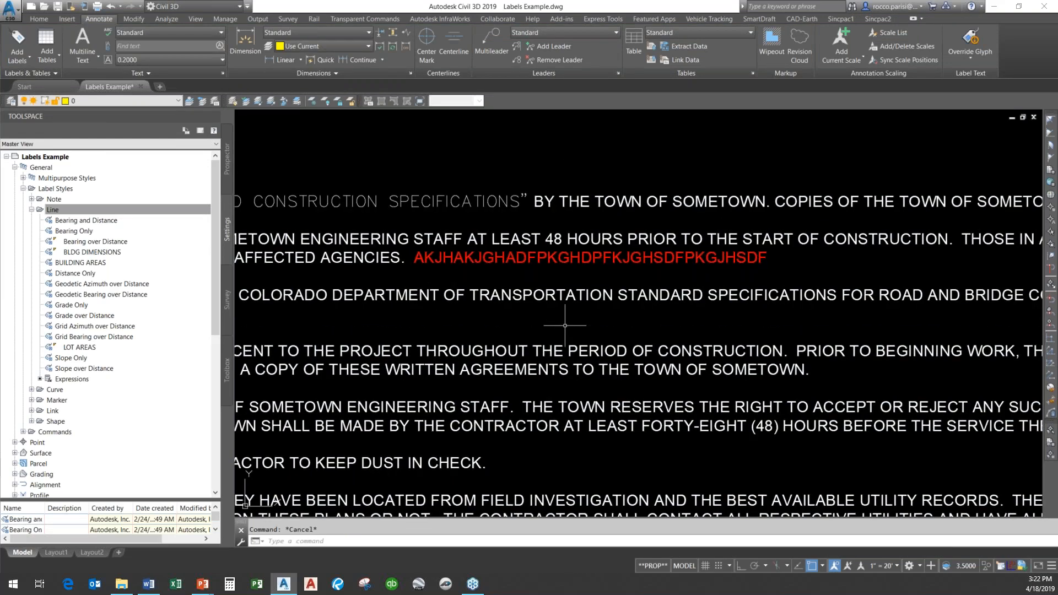
{"action": "scroll", "coordinate": [567, 315], "scroll_direction": "down", "scroll_amount": 2}
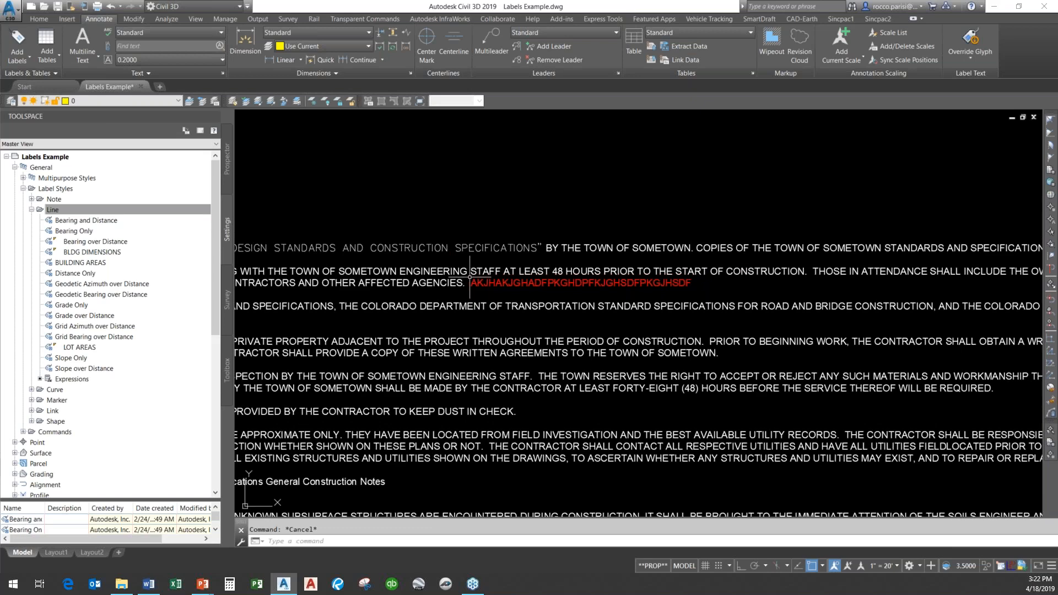
{"action": "scroll", "coordinate": [469, 278], "scroll_direction": "down", "scroll_amount": 3}
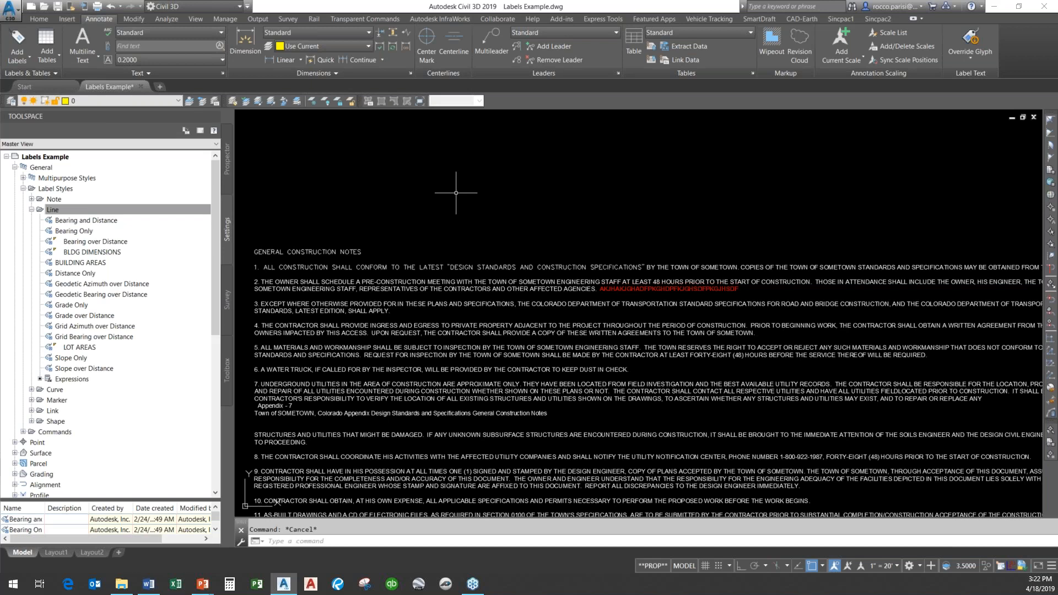
{"action": "scroll", "coordinate": [449, 189], "scroll_direction": "down", "scroll_amount": 5}
{"action": "scroll", "coordinate": [416, 342], "scroll_direction": "up", "scroll_amount": 8}
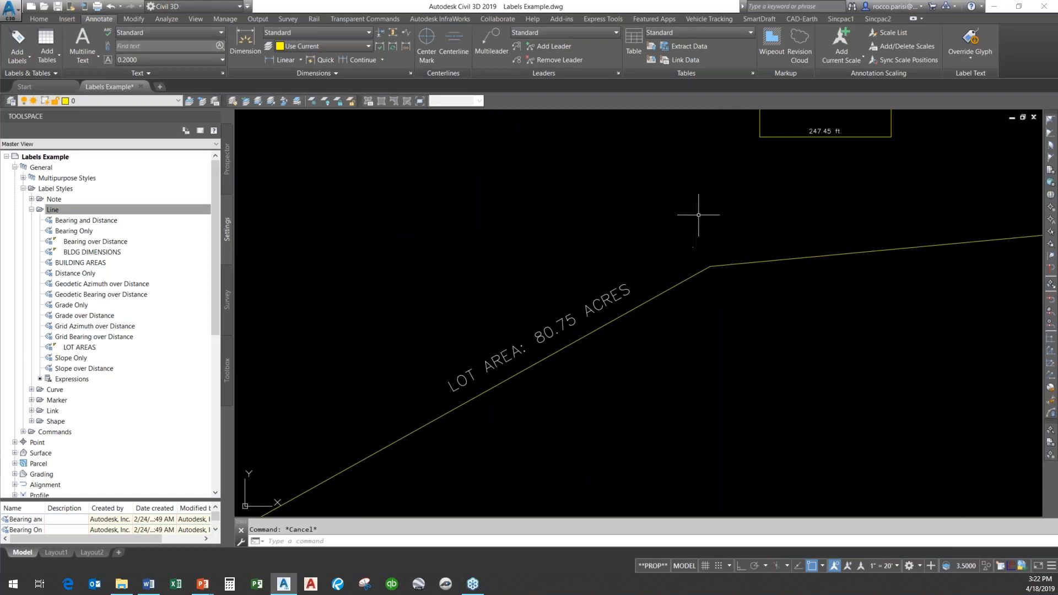
Edit the lot area label text, adding a second line reading TYPE BUILING #'S OR ANYTHING.
{"action": "scroll", "coordinate": [697, 226], "scroll_direction": "down", "scroll_amount": 2}
{"action": "mouse_move", "coordinate": [697, 236]}
{"action": "middle_mouse_down"}
{"action": "mouse_move", "coordinate": [708, 382]}
{"action": "mouse_move", "coordinate": [690, 331]}
{"action": "mouse_move", "coordinate": [670, 331]}
{"action": "mouse_move", "coordinate": [678, 306]}
{"action": "middle_mouse_up"}
{"action": "scroll", "coordinate": [621, 205], "scroll_direction": "up", "scroll_amount": 2}
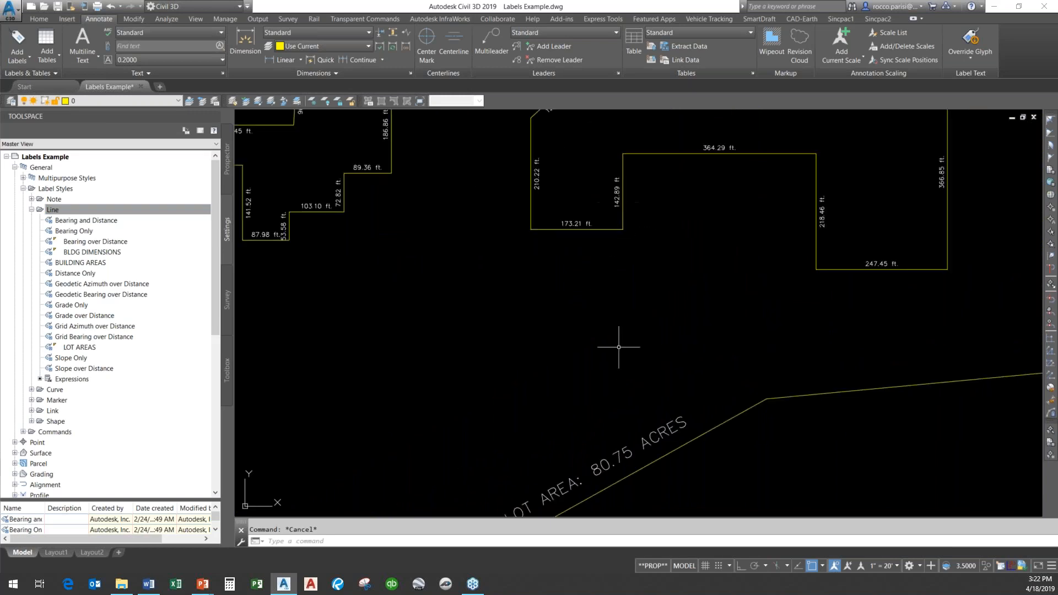
{"action": "left_click", "coordinate": [644, 442]}
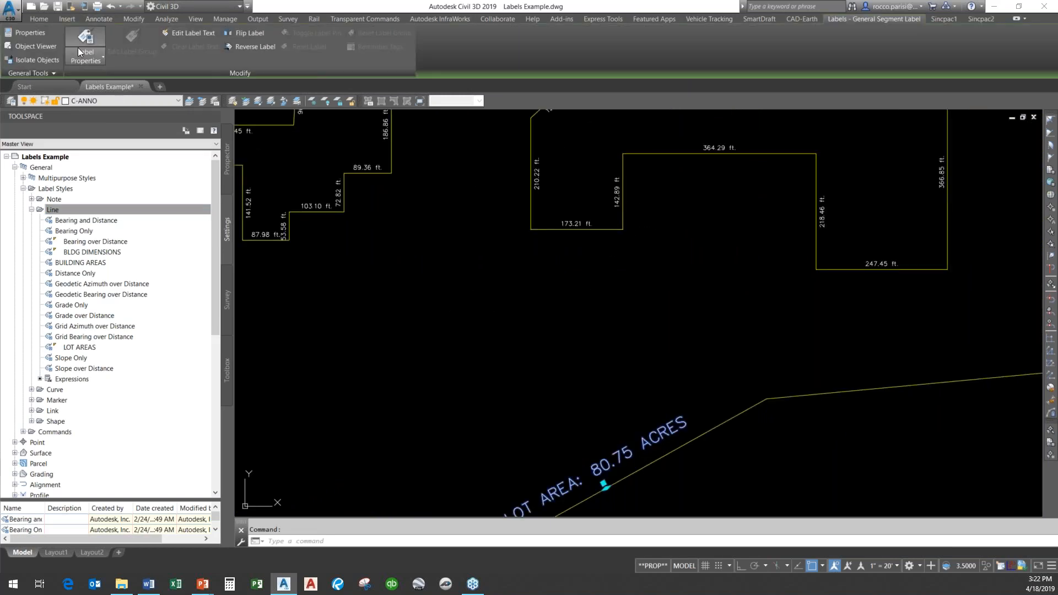
{"action": "left_click", "coordinate": [203, 34]}
{"action": "left_click", "coordinate": [576, 477]}
{"action": "left_click", "coordinate": [867, 129]}
{"action": "key", "text": "Return"}
{"action": "type", "text": "TYPE BUILING #'S OR ANYTHING"}
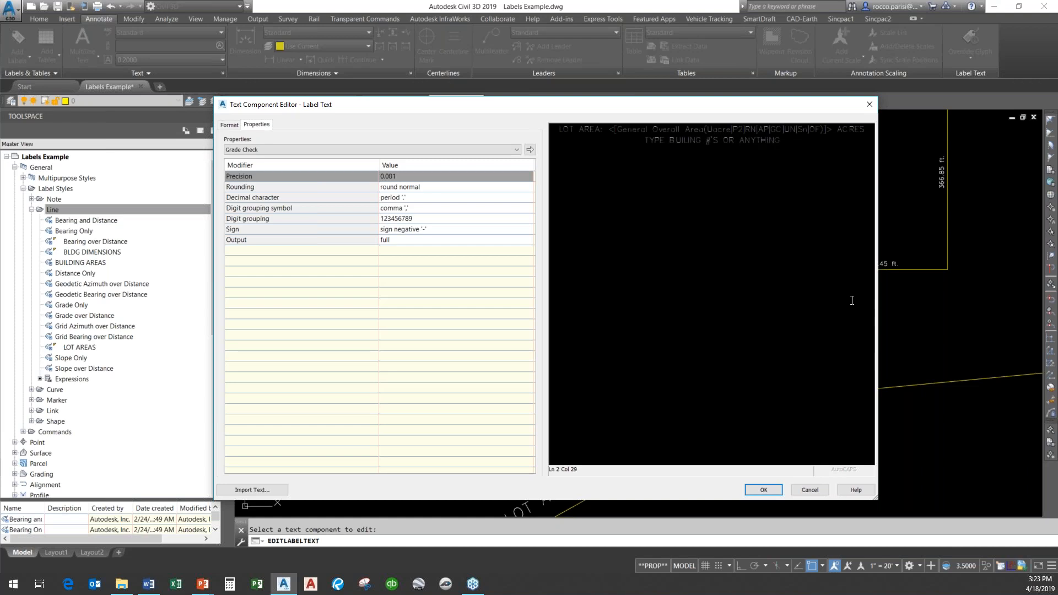
{"action": "left_click", "coordinate": [763, 490]}
Inspect the edited lot area label along the lot boundary.
{"action": "middle_click_drag", "start_coordinate": [674, 433], "coordinate": [689, 376]}
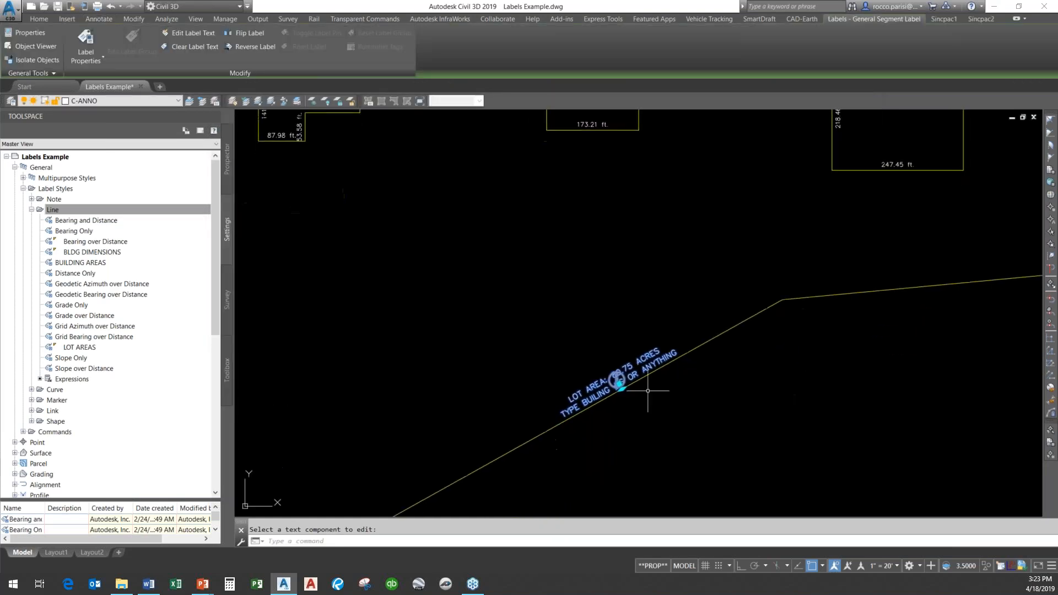
{"action": "key", "text": "Escape"}
{"action": "scroll", "coordinate": [635, 392], "scroll_direction": "up", "scroll_amount": 8}
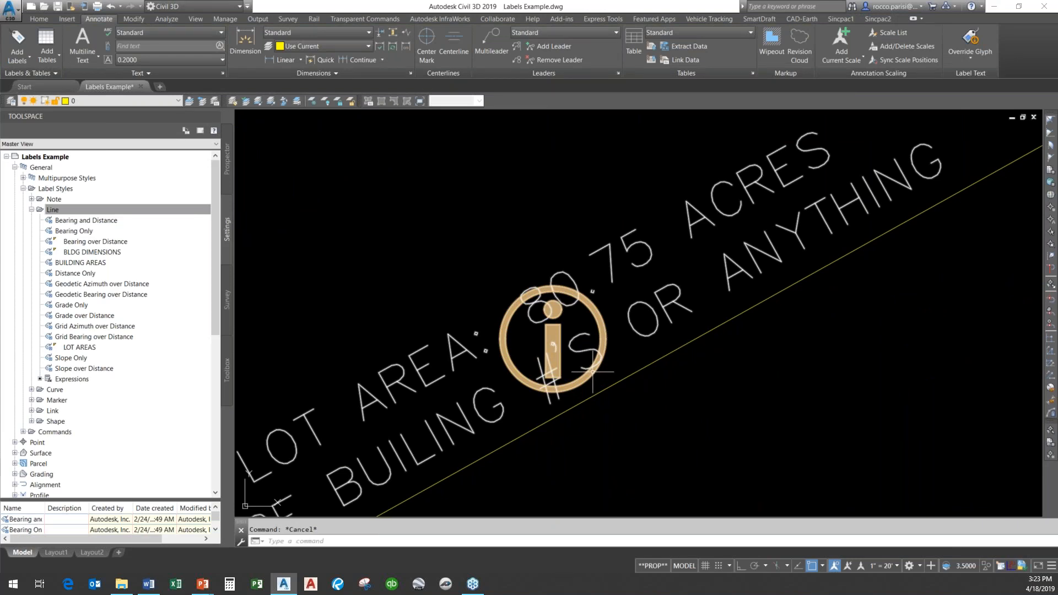
{"action": "left_click", "coordinate": [587, 372]}
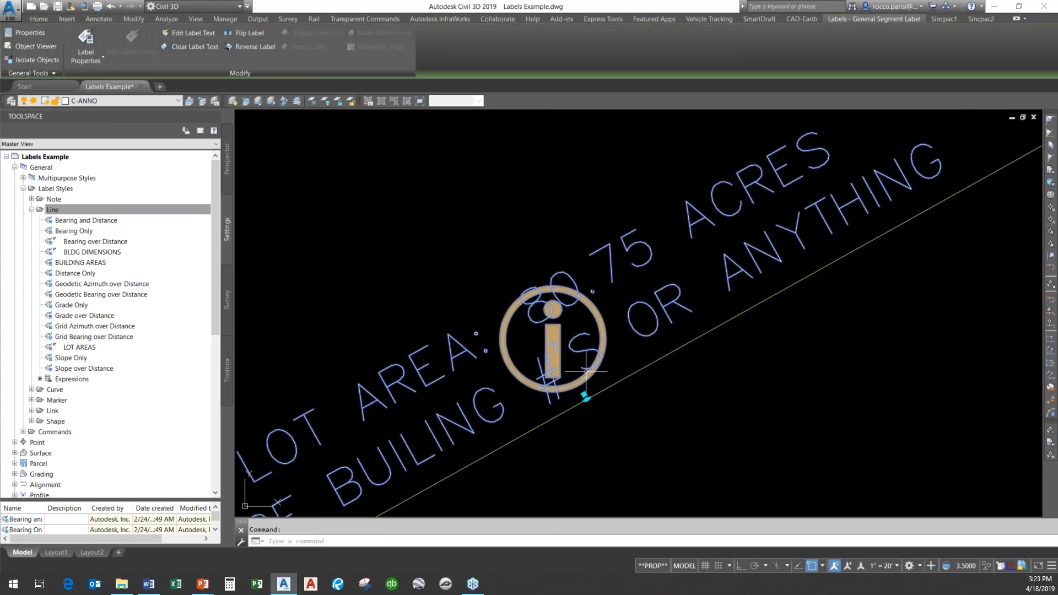
{"action": "scroll", "coordinate": [586, 371], "scroll_direction": "down", "scroll_amount": 2}
{"action": "key", "text": "Escape"}
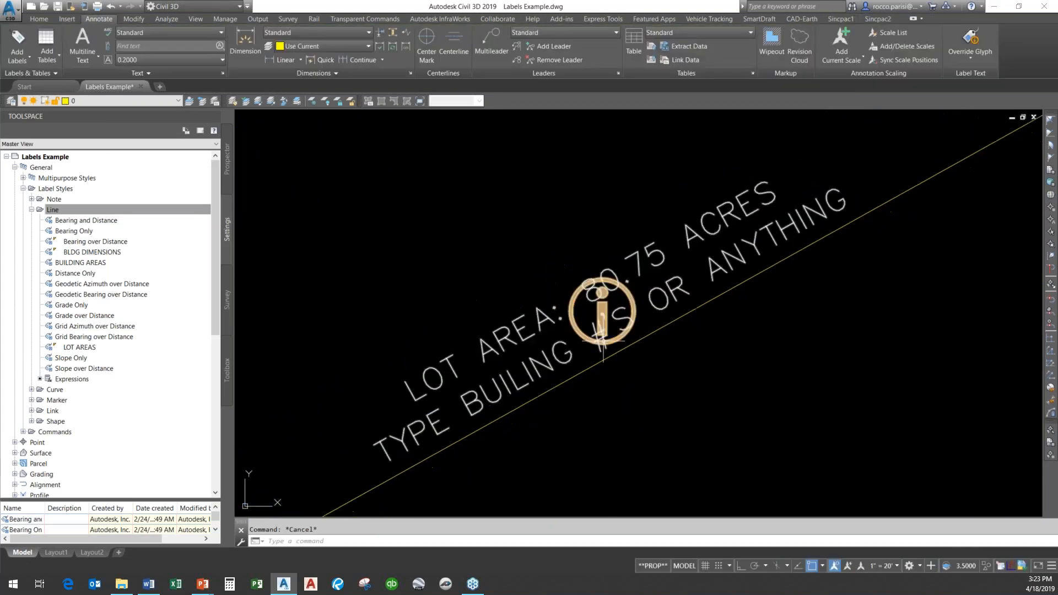
{"action": "scroll", "coordinate": [578, 340], "scroll_direction": "down", "scroll_amount": 7}
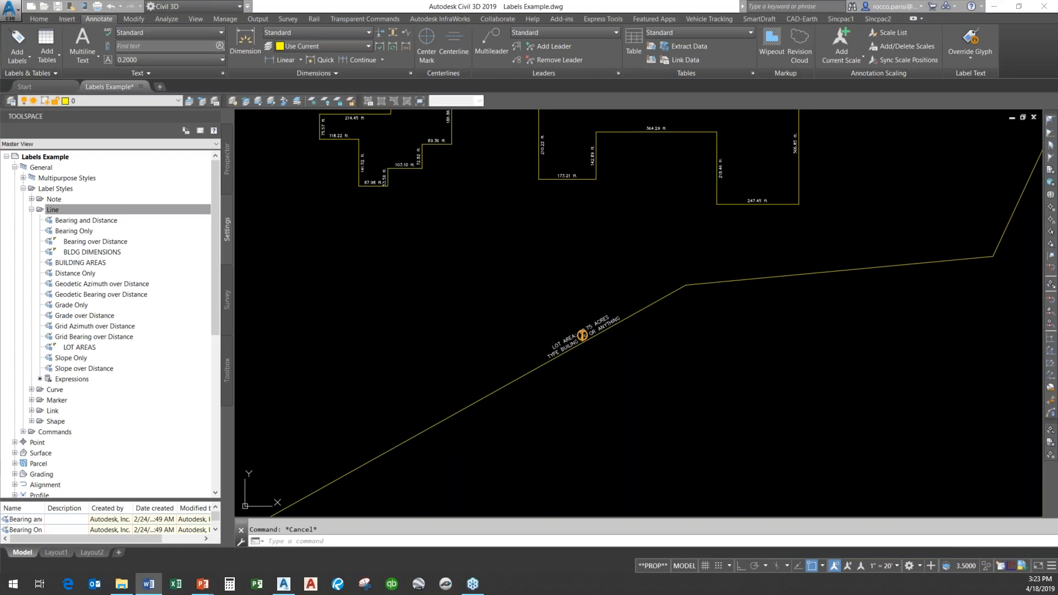
{"action": "scroll", "coordinate": [614, 339], "scroll_direction": "up", "scroll_amount": 5}
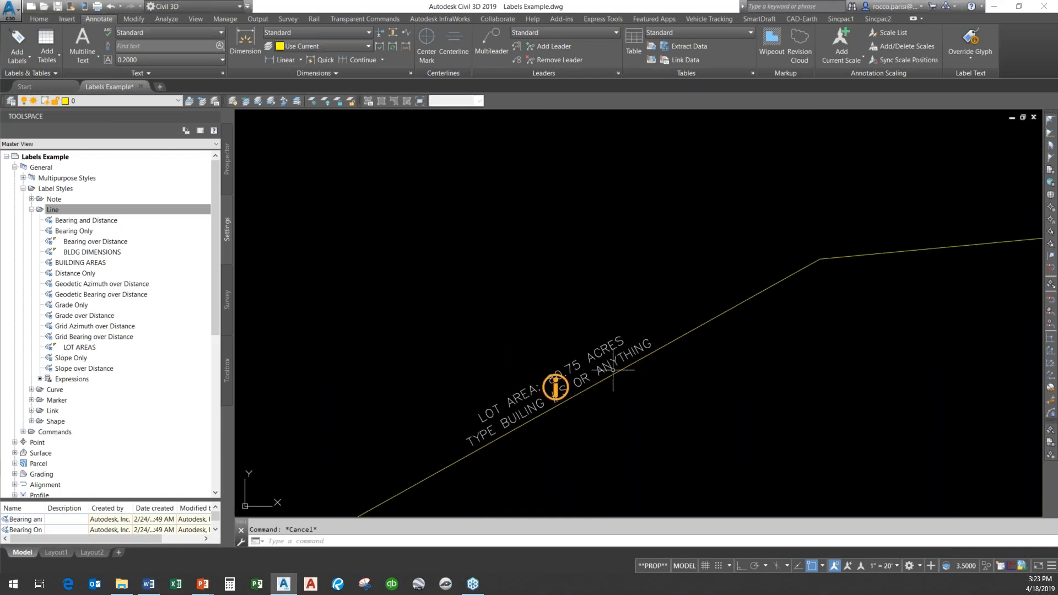
{"action": "scroll", "coordinate": [579, 314], "scroll_direction": "down", "scroll_amount": 2}
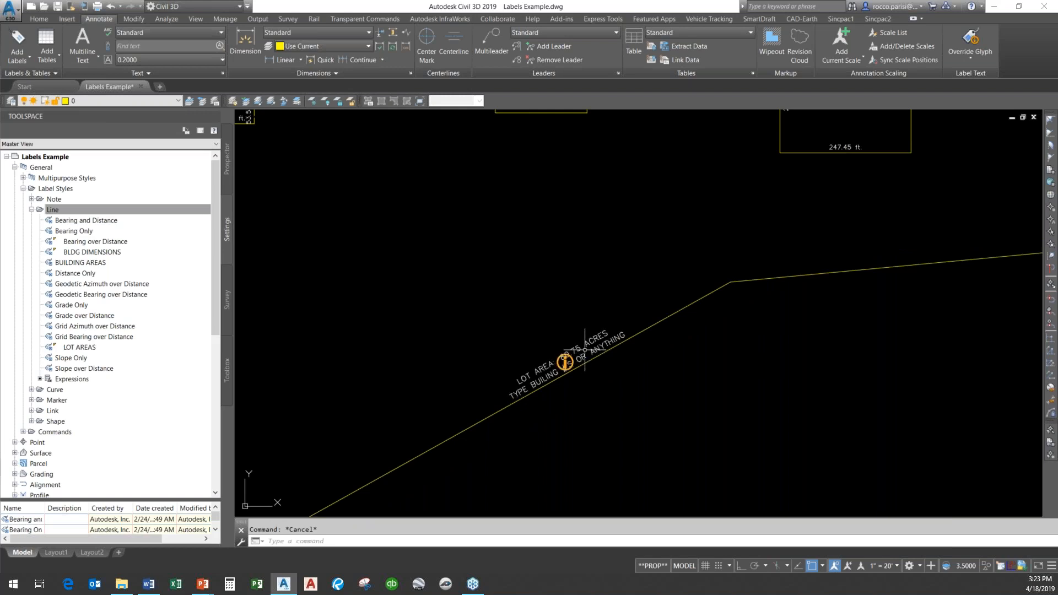
{"action": "left_click", "coordinate": [581, 348]}
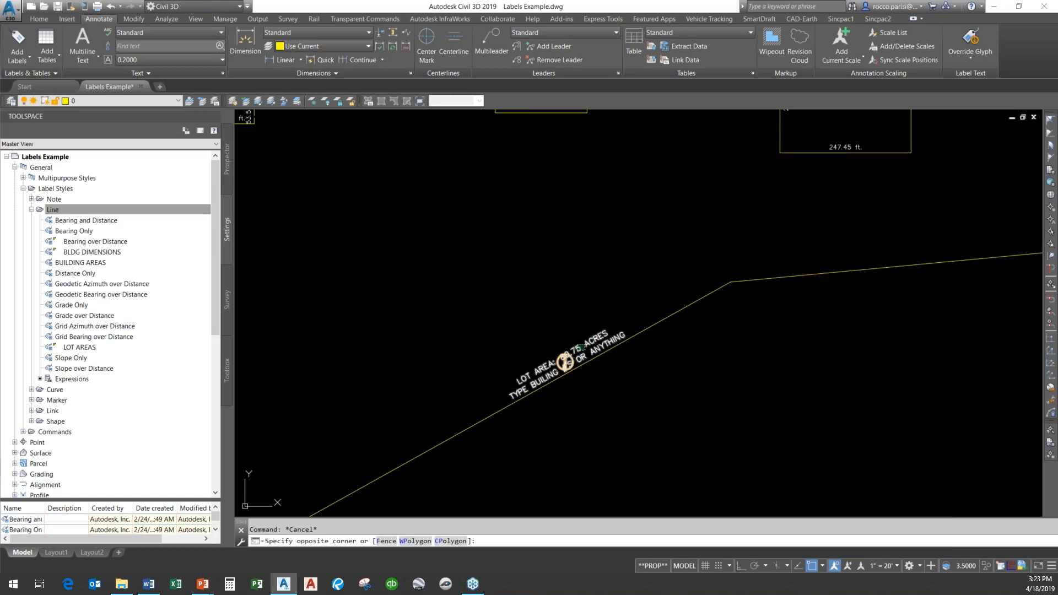
{"action": "key", "text": "Escape"}
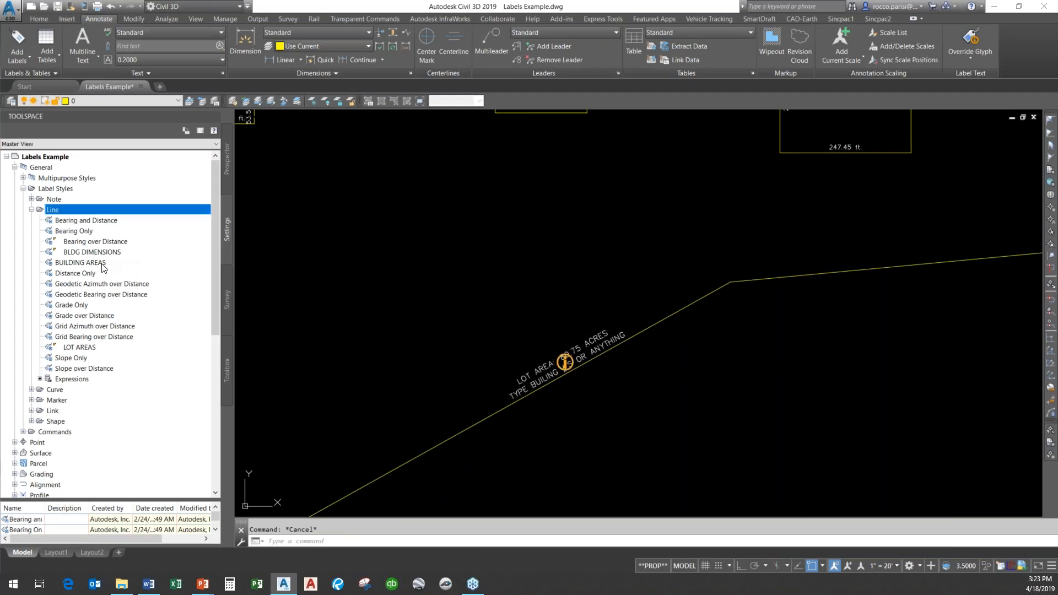
Open the LOT AREAS line label style and set the LOT AREA component's area unit to hectare.
{"action": "left_click", "coordinate": [81, 263]}
{"action": "double_click", "coordinate": [91, 347]}
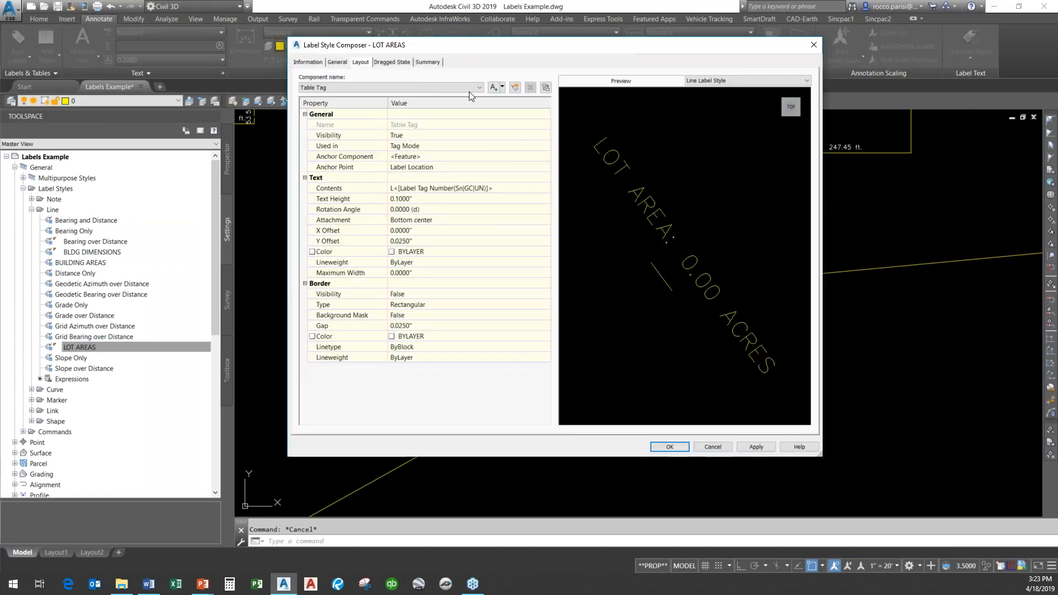
{"action": "left_click", "coordinate": [468, 90]}
{"action": "left_click", "coordinate": [353, 103]}
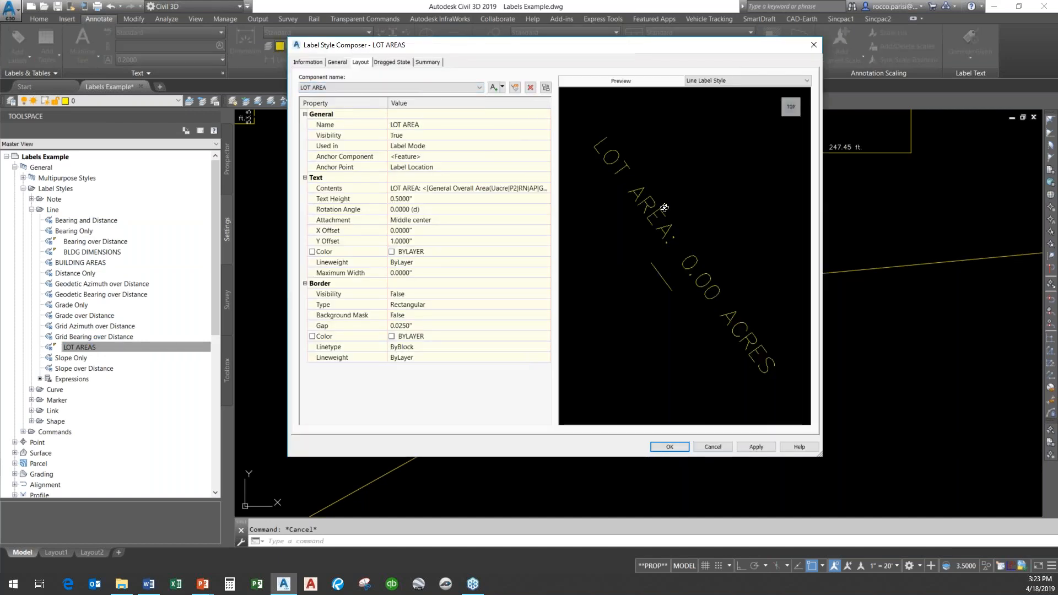
{"action": "left_click", "coordinate": [529, 188]}
{"action": "left_click", "coordinate": [546, 188]}
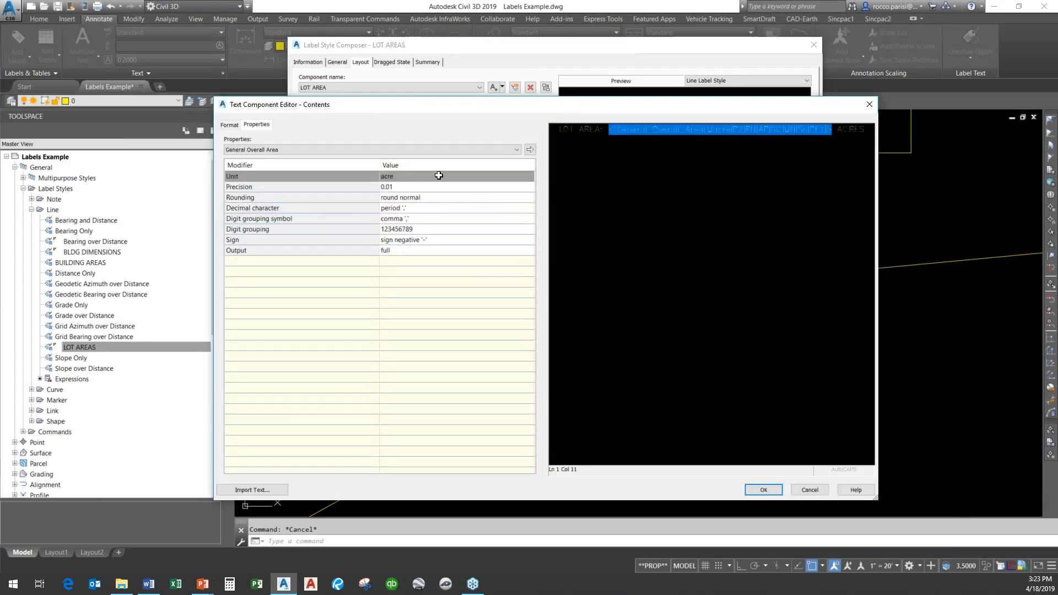
{"action": "left_click", "coordinate": [436, 180]}
{"action": "left_click", "coordinate": [435, 176]}
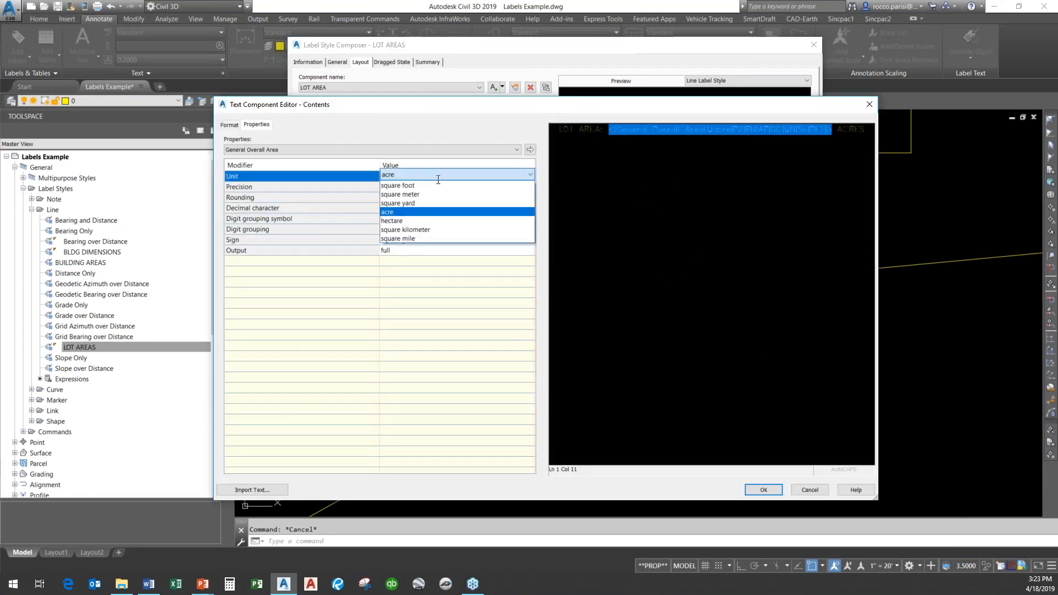
{"action": "left_click", "coordinate": [422, 220]}
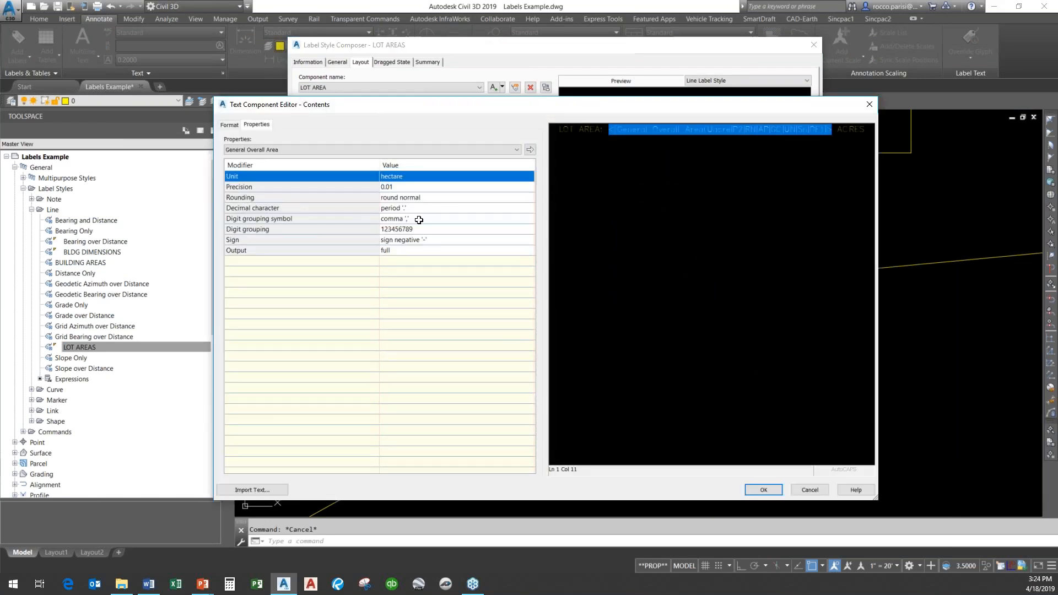
{"action": "left_click", "coordinate": [531, 149]}
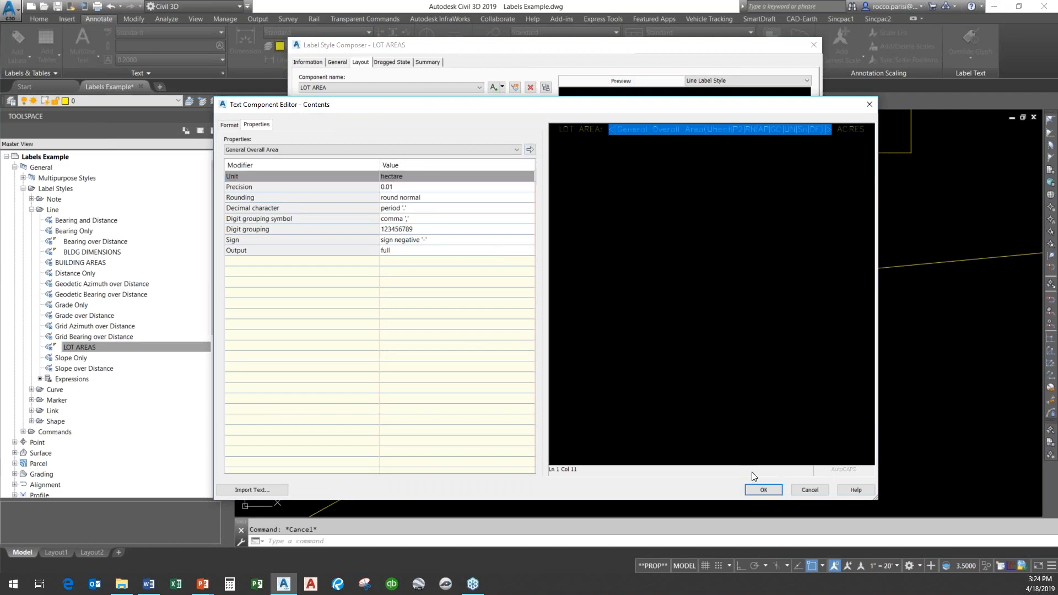
{"action": "left_click", "coordinate": [764, 490]}
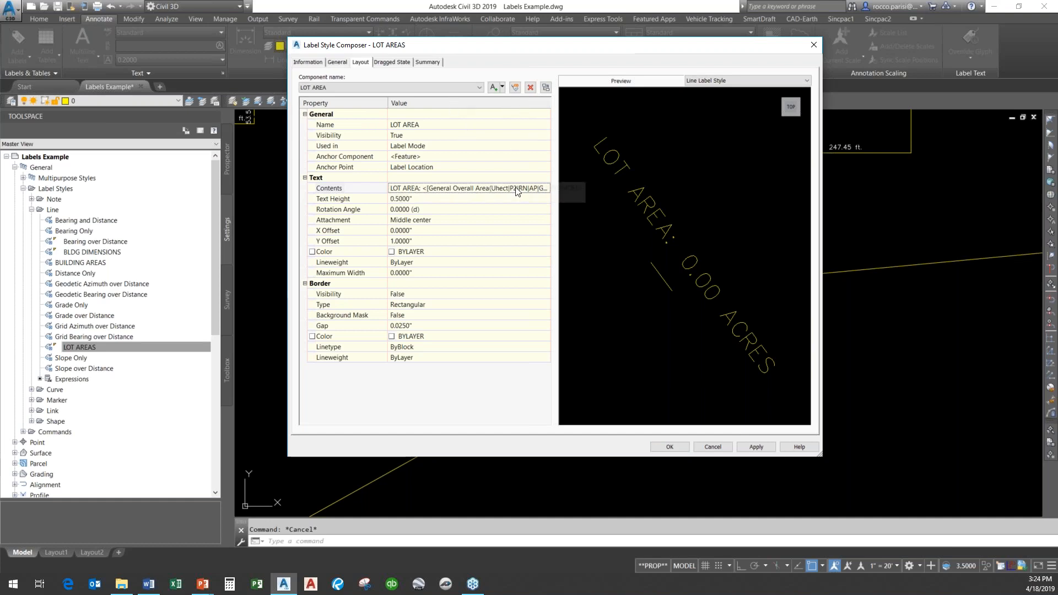
Replace ACRES with HECTARES in the LOT AREA component contents and save the LOT AREAS style.
{"action": "left_click", "coordinate": [546, 188]}
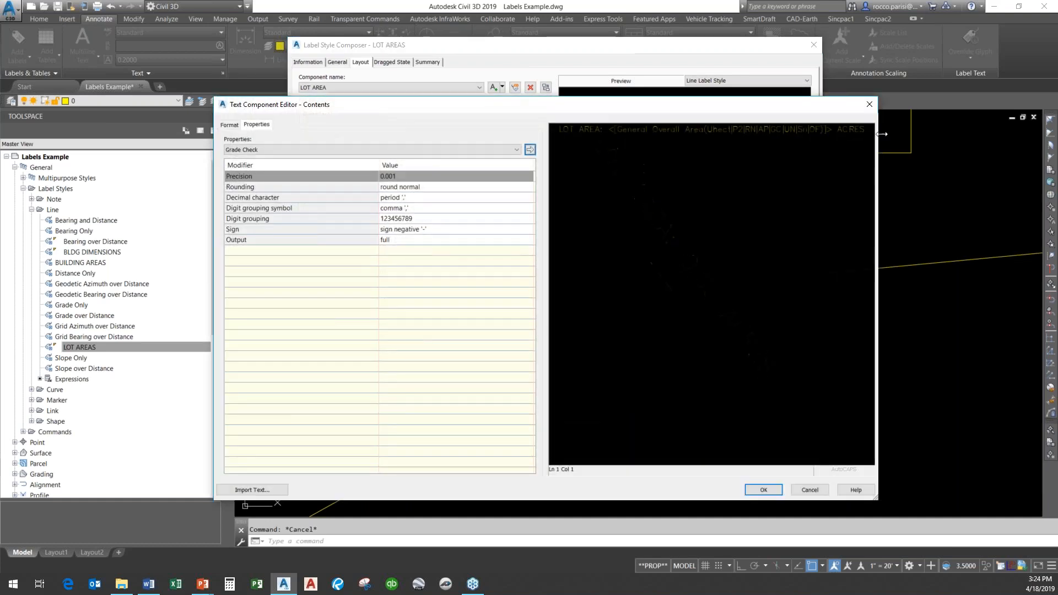
{"action": "left_click_drag", "start_coordinate": [867, 132], "coordinate": [843, 135]}
{"action": "type", "text": "HECTARES"}
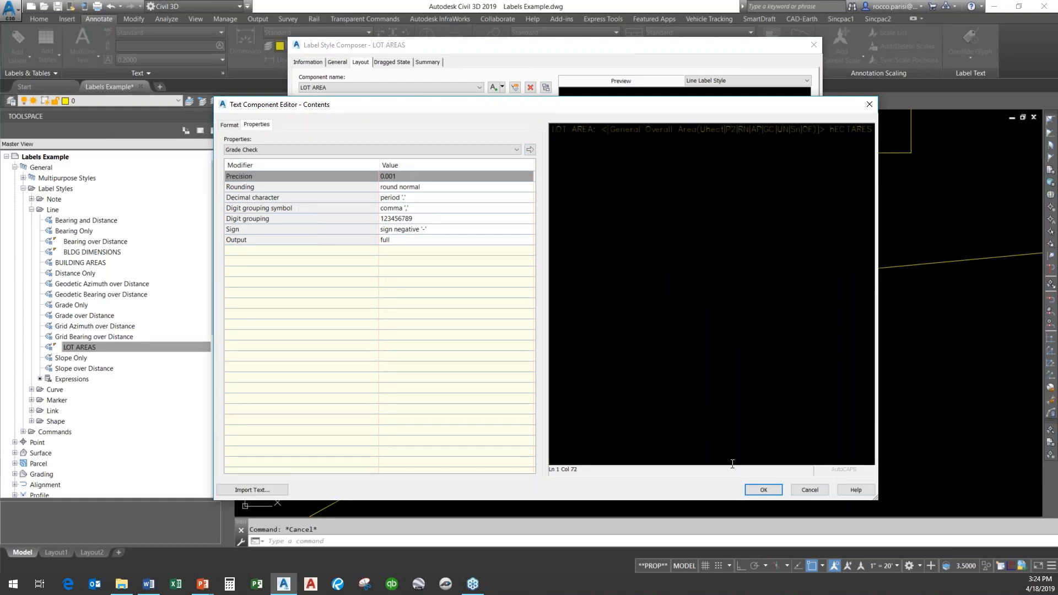
{"action": "left_click", "coordinate": [764, 490]}
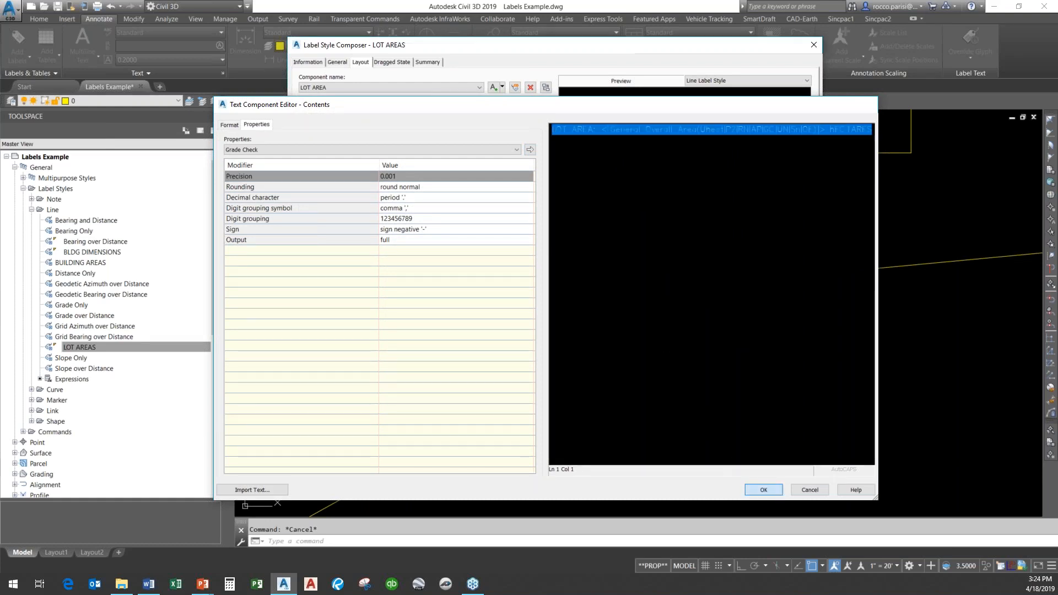
{"action": "left_click", "coordinate": [670, 446]}
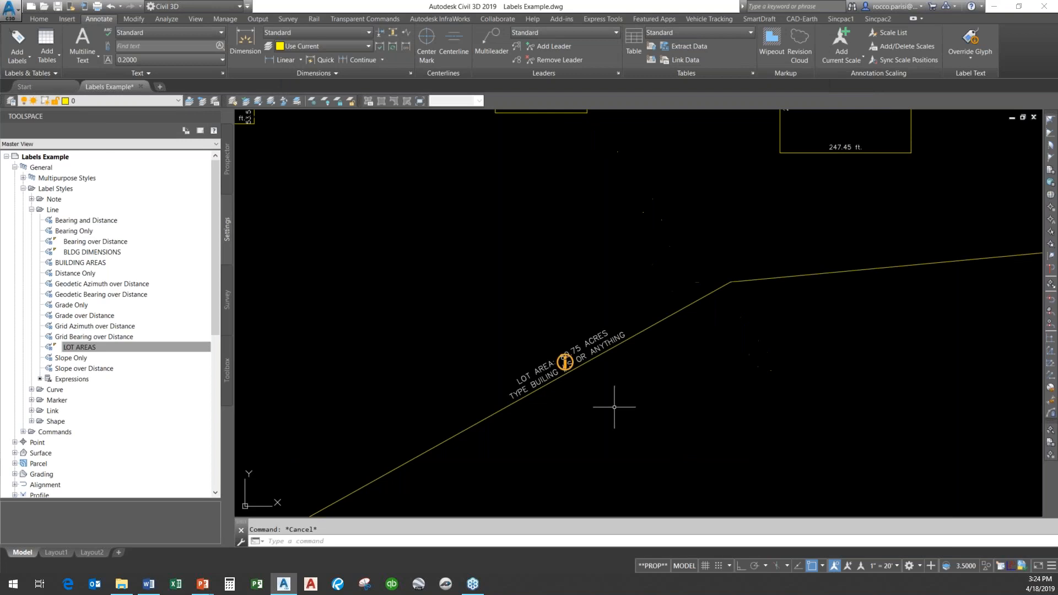
Drag the lot area label off the lot boundary to a new position above it with a leader.
{"action": "scroll", "coordinate": [571, 353], "scroll_direction": "up", "scroll_amount": 5}
{"action": "middle_click_drag", "start_coordinate": [571, 353], "coordinate": [628, 301]}
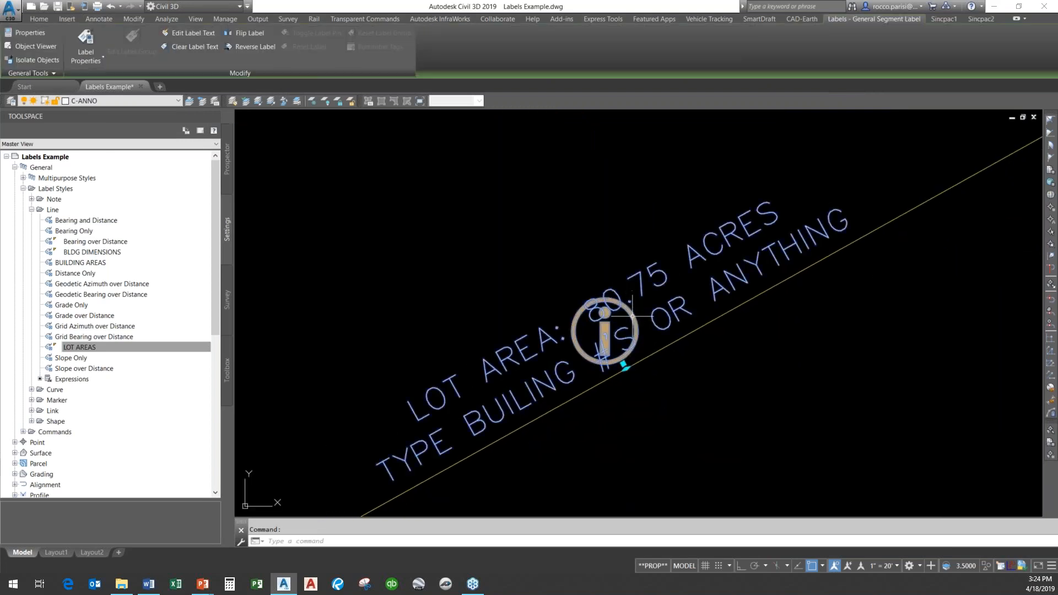
{"action": "left_click", "coordinate": [538, 333]}
{"action": "left_click", "coordinate": [624, 365]}
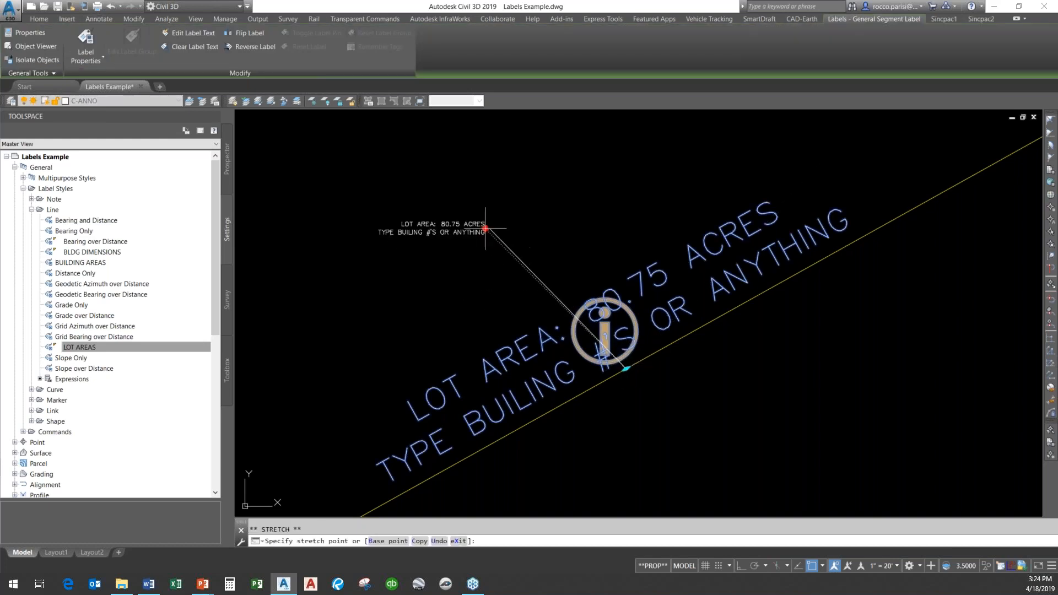
{"action": "left_click", "coordinate": [424, 232]}
{"action": "key", "text": "Escape"}
Edit the LOT AREAS style so the LOT AREA component contents show only the General Overall Area value, and save it.
{"action": "left_click", "coordinate": [91, 346]}
{"action": "right_click", "coordinate": [105, 348]}
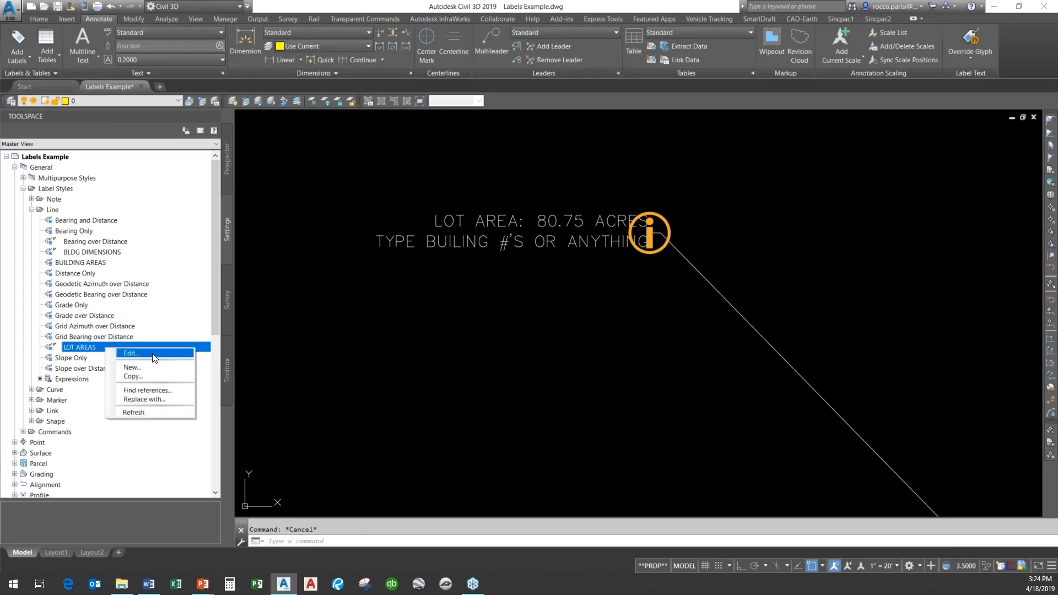
{"action": "left_click", "coordinate": [133, 353]}
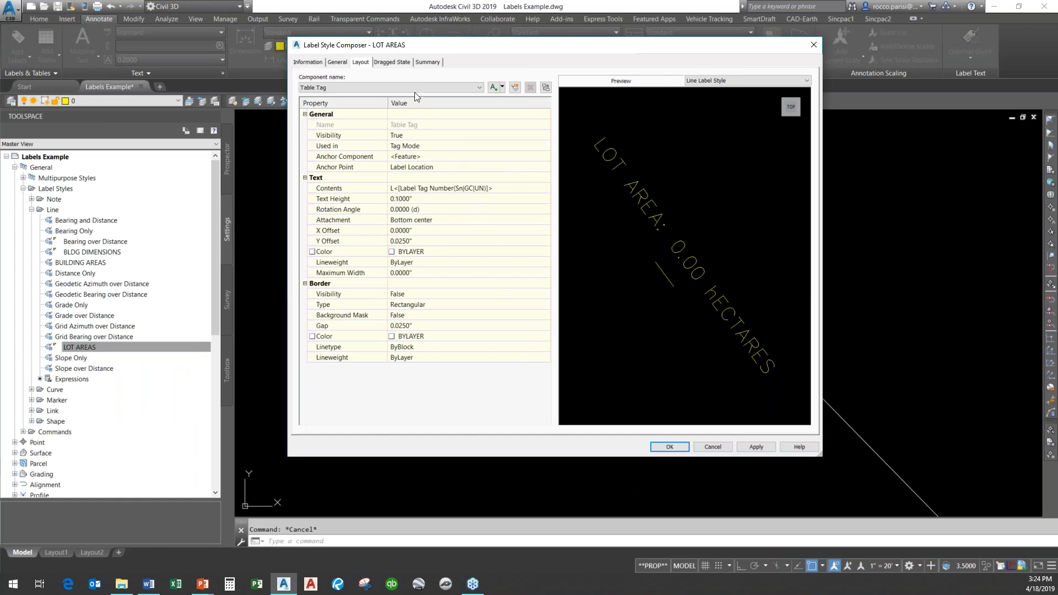
{"action": "left_click", "coordinate": [417, 88]}
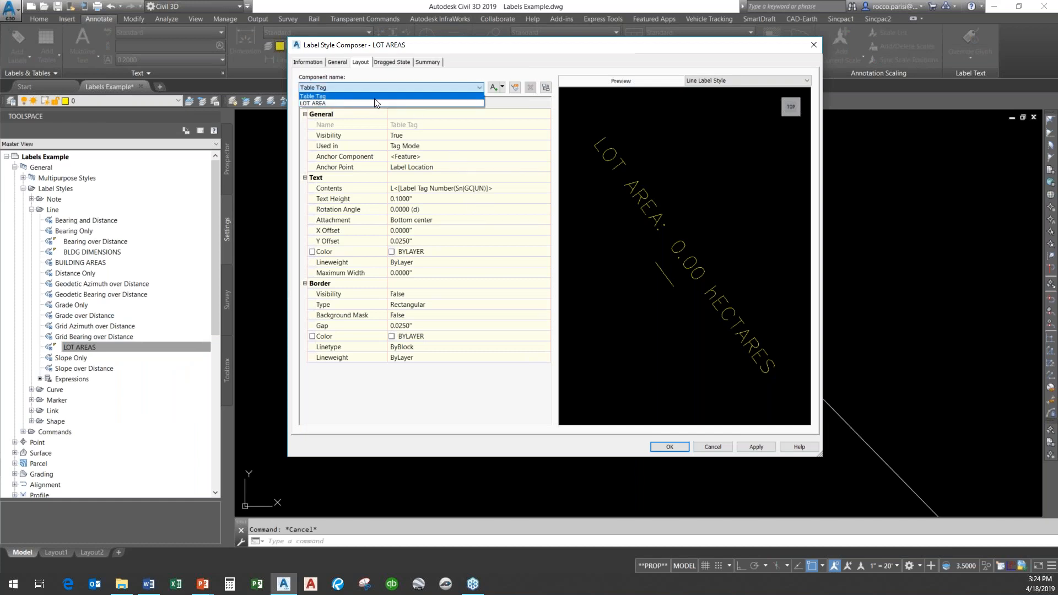
{"action": "left_click", "coordinate": [378, 105]}
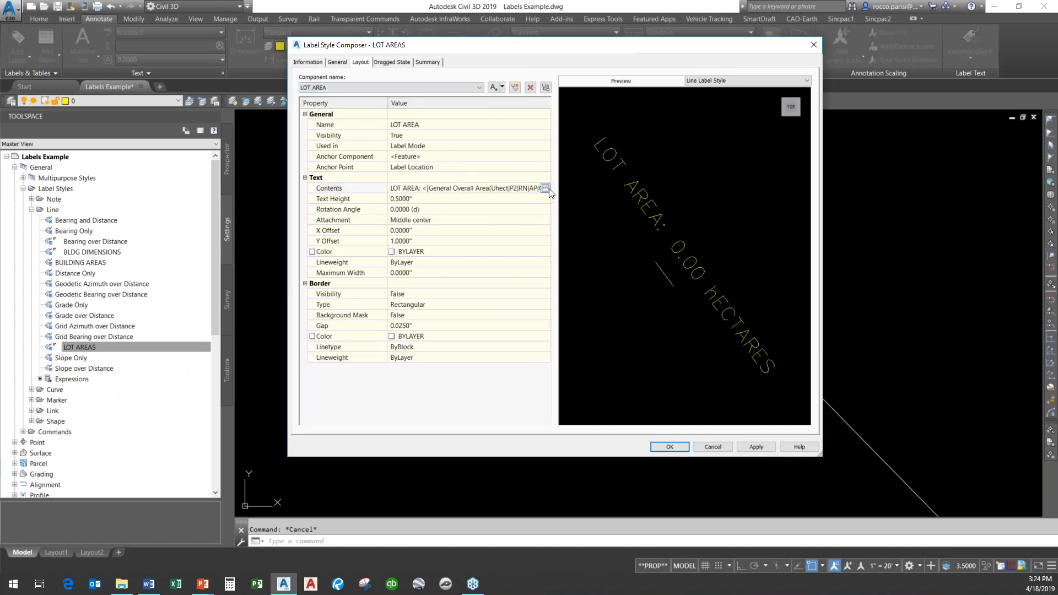
{"action": "left_click", "coordinate": [548, 188]}
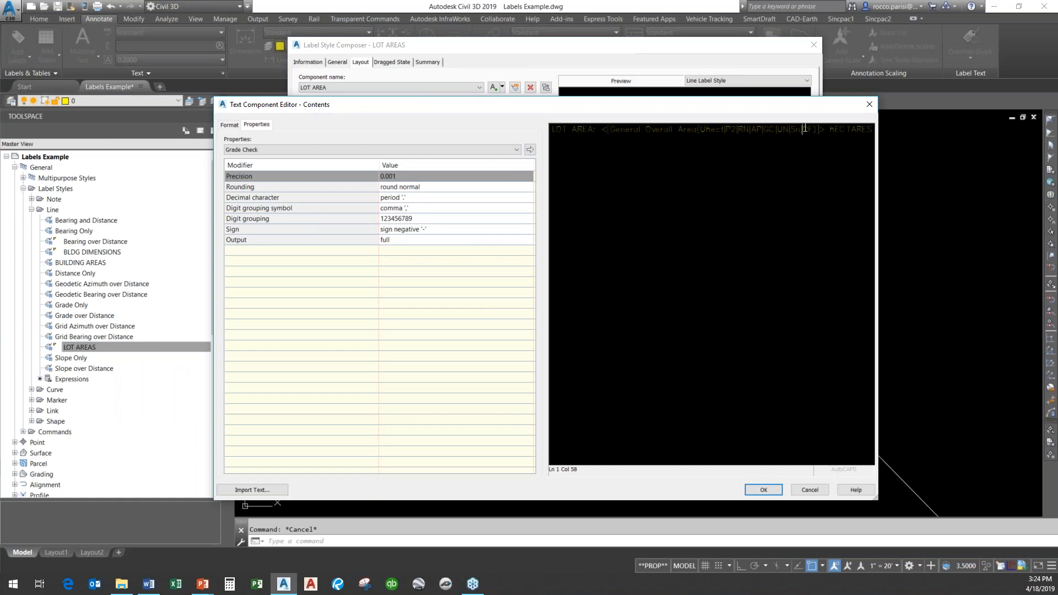
{"action": "left_click", "coordinate": [772, 139]}
{"action": "left_click_drag", "start_coordinate": [869, 129], "coordinate": [479, 139]}
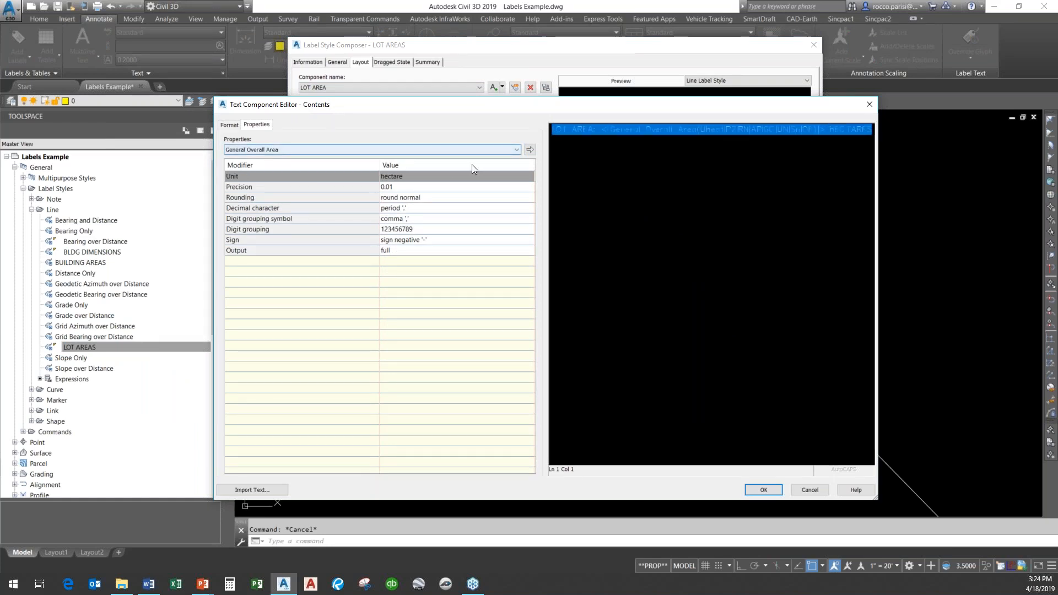
{"action": "left_click", "coordinate": [530, 150]}
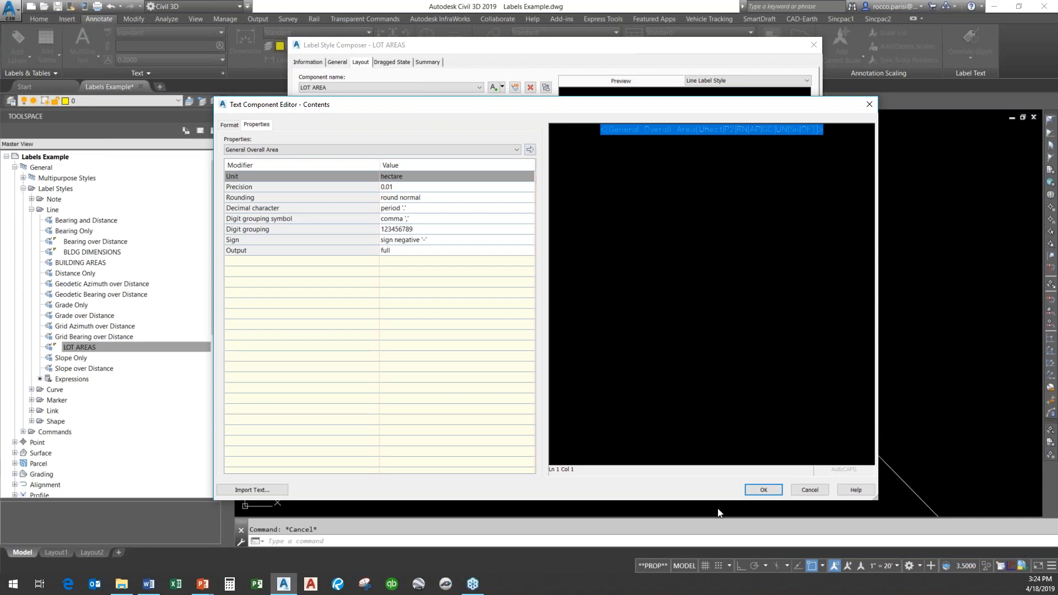
{"action": "left_click", "coordinate": [764, 491]}
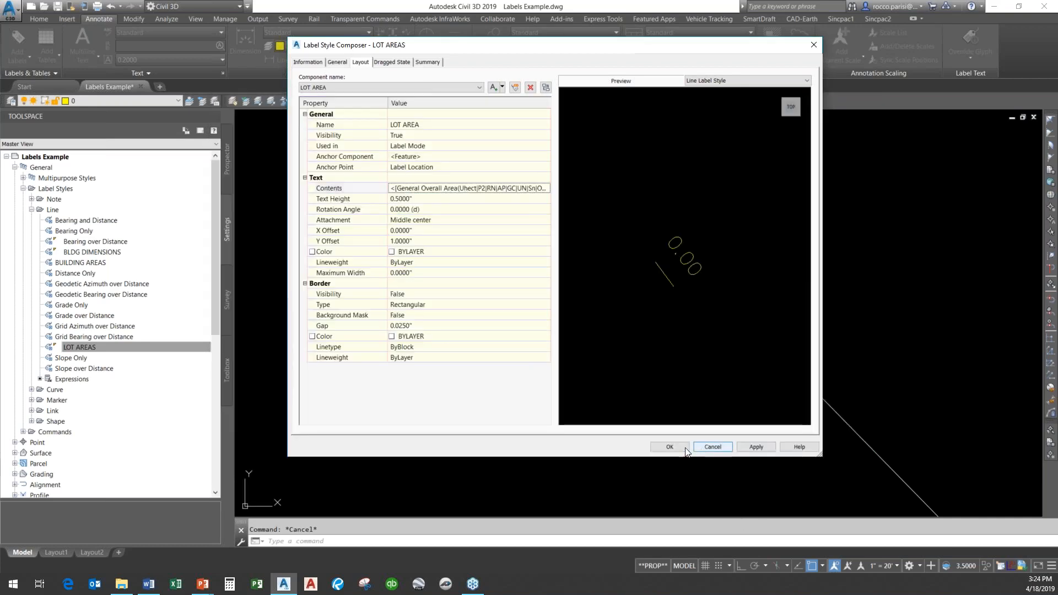
{"action": "left_click", "coordinate": [671, 447]}
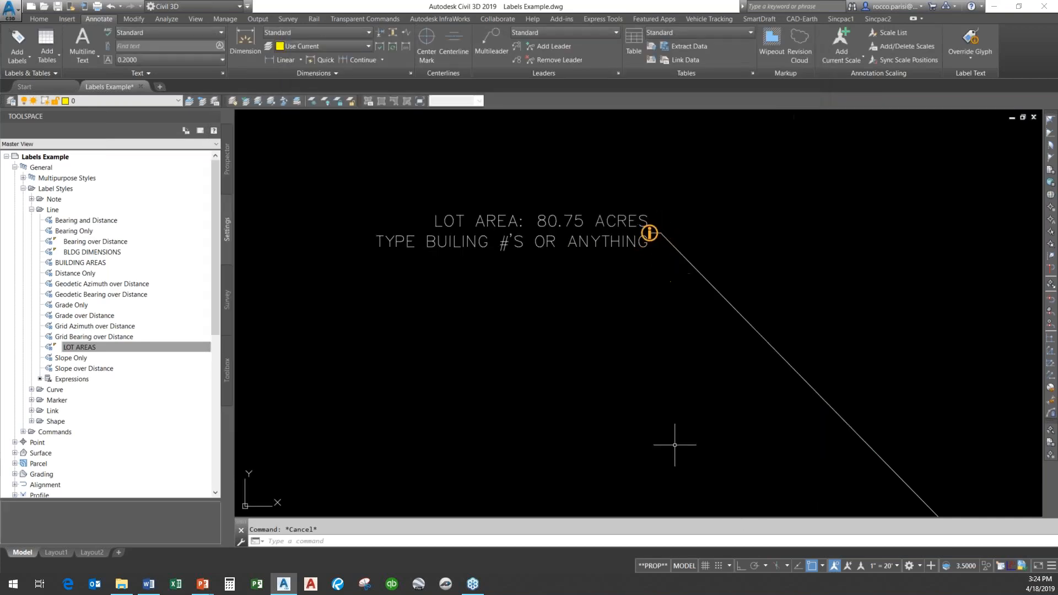
Erase the existing lot area label from the drawing.
{"action": "left_click", "coordinate": [494, 249]}
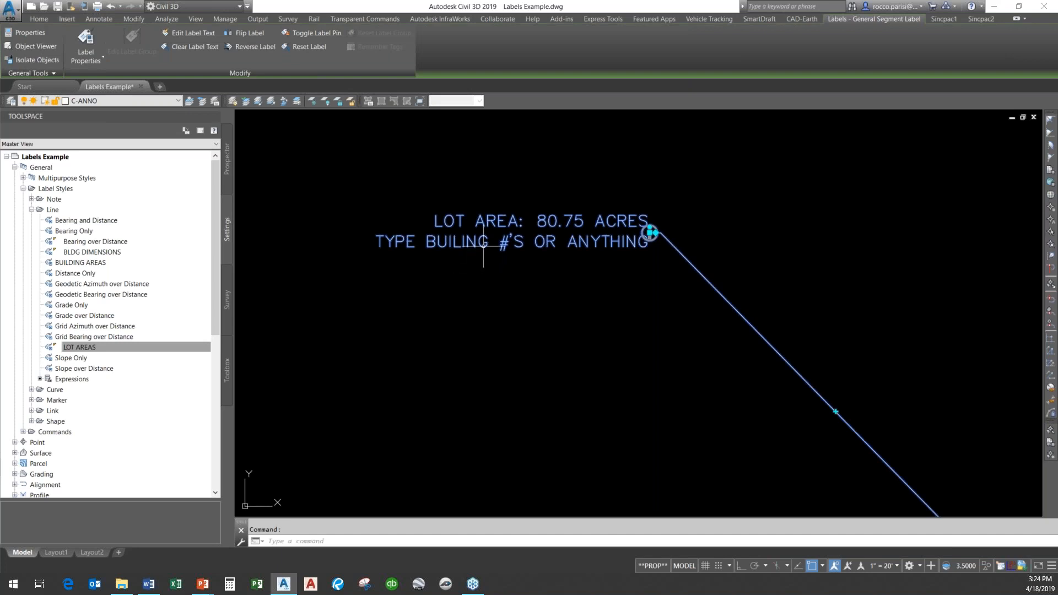
{"action": "key", "text": "Escape"}
{"action": "type", "text": "e"}
{"action": "key", "text": "space"}
{"action": "left_click", "coordinate": [655, 222]}
{"action": "left_click", "coordinate": [610, 262]}
{"action": "key", "text": "space"}
Add a Line and Curve single-segment label with the LOT AREAS style to the lot boundary segment.
{"action": "scroll", "coordinate": [409, 260], "scroll_direction": "down", "scroll_amount": 5}
{"action": "scroll", "coordinate": [482, 310], "scroll_direction": "up", "scroll_amount": 2}
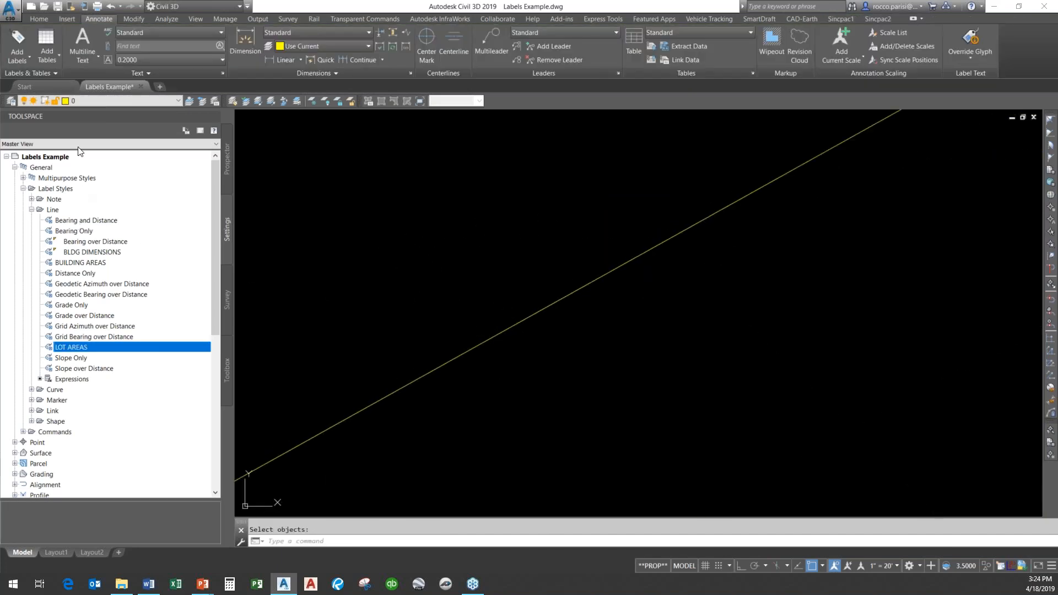
{"action": "left_click", "coordinate": [18, 44]}
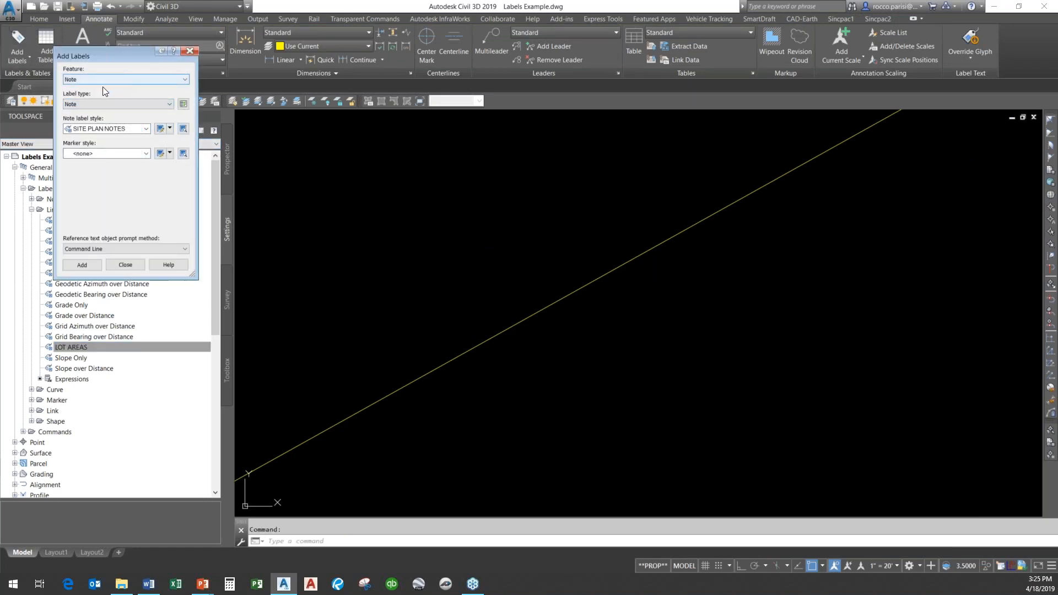
{"action": "left_click", "coordinate": [124, 79]}
{"action": "left_click", "coordinate": [95, 102]}
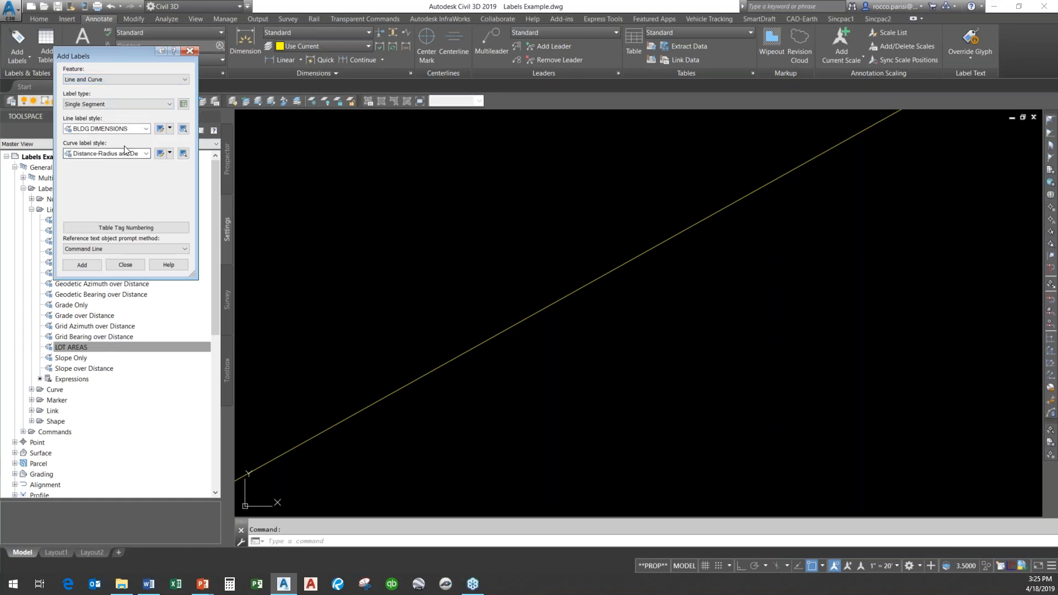
{"action": "left_click", "coordinate": [136, 131]}
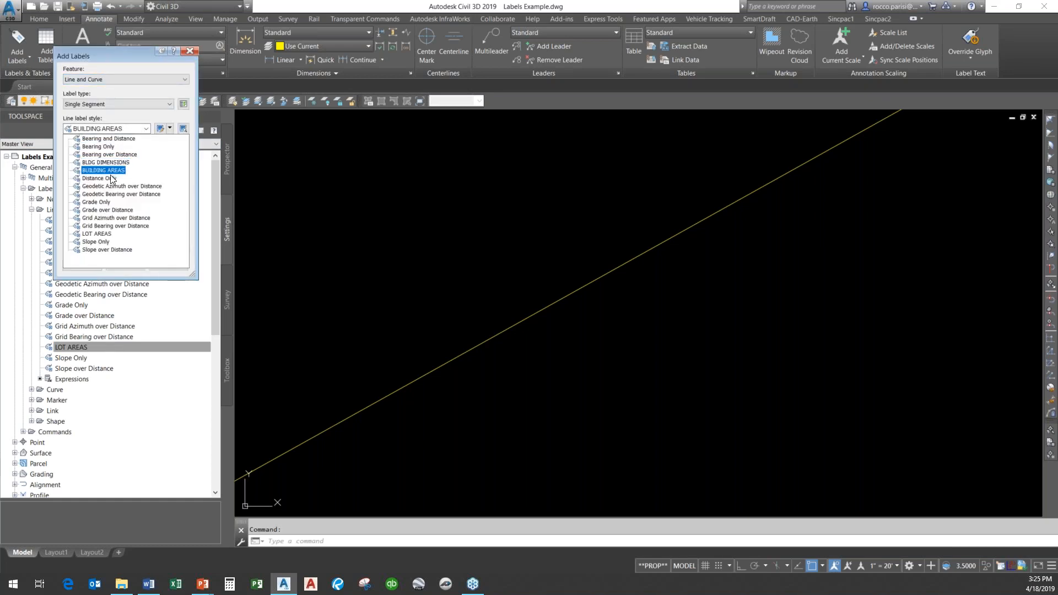
{"action": "left_click", "coordinate": [97, 234]}
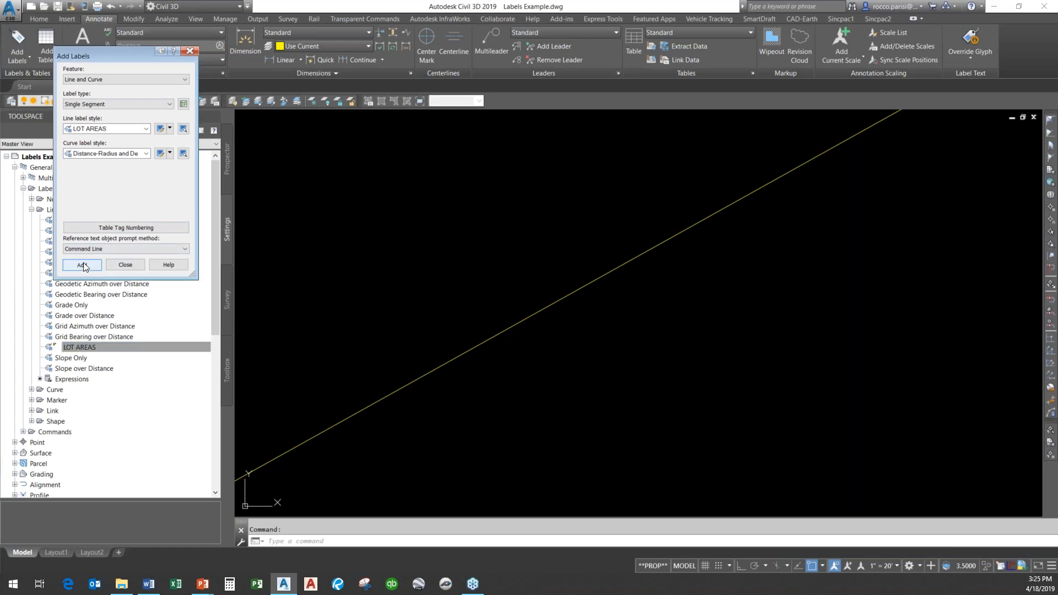
{"action": "left_click", "coordinate": [84, 263]}
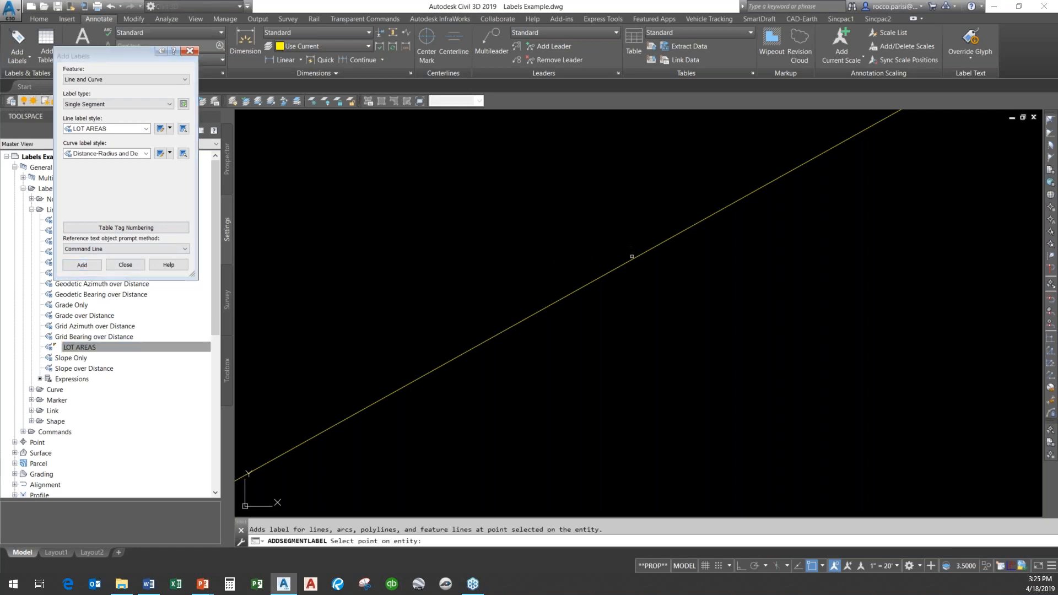
{"action": "left_click", "coordinate": [631, 258]}
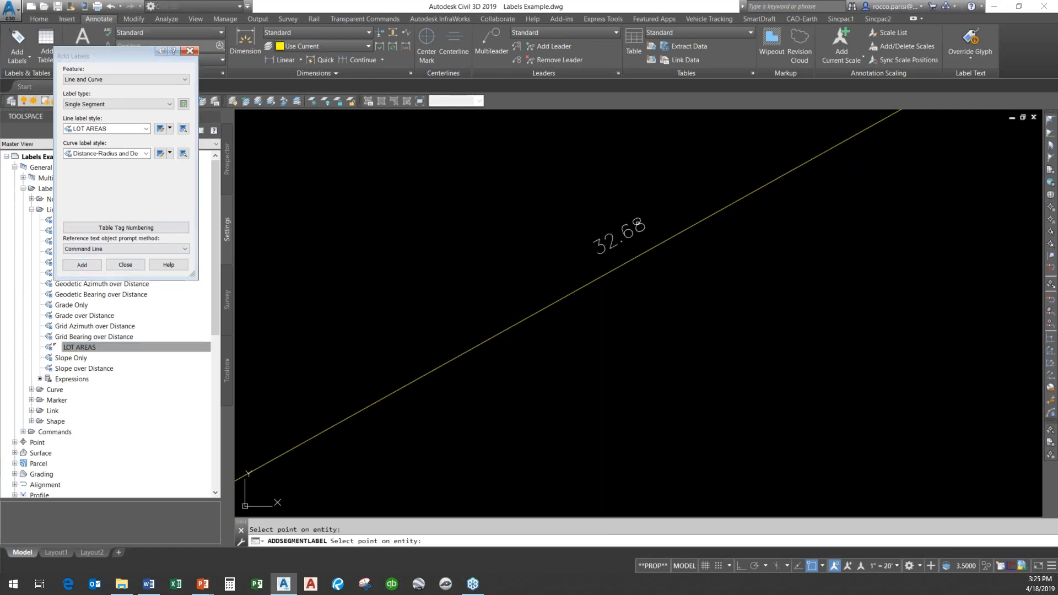
{"action": "left_click", "coordinate": [127, 265]}
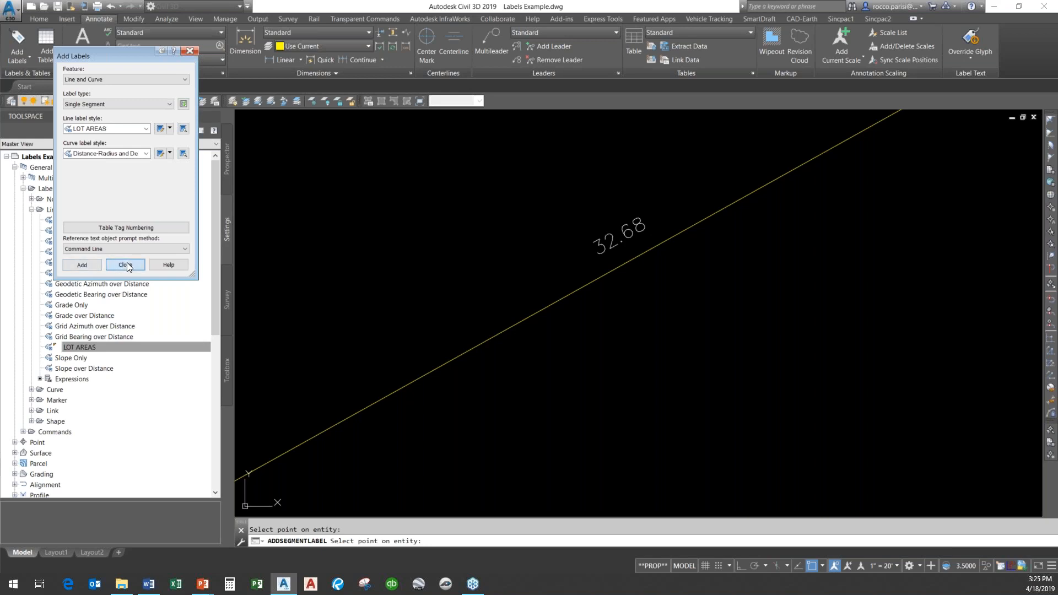
{"action": "scroll", "coordinate": [434, 281], "scroll_direction": "down", "scroll_amount": 5}
{"action": "key", "text": "Escape"}
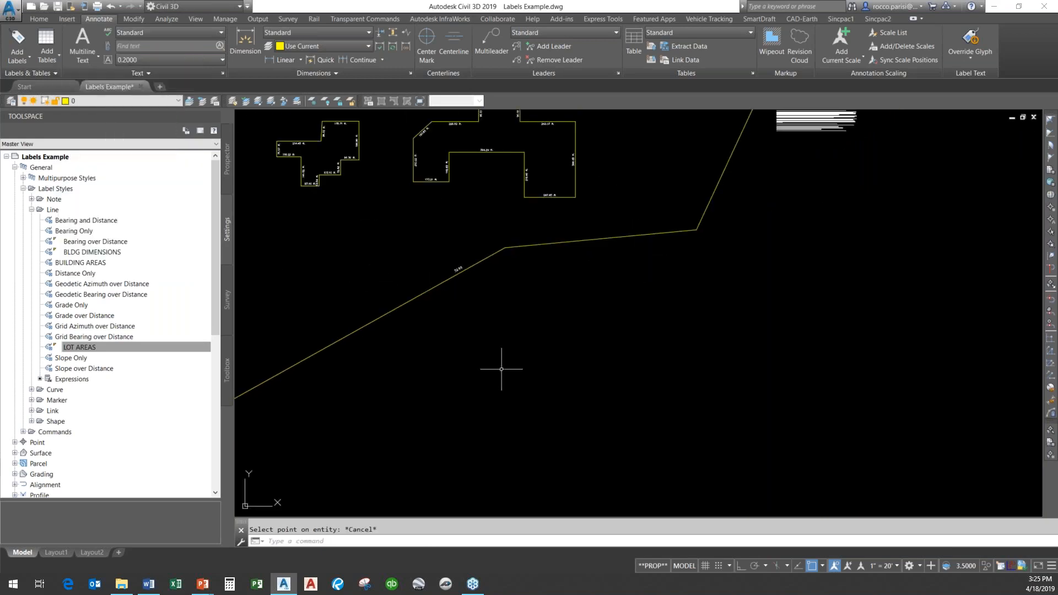
Inspect the new lot area label on the lot boundary.
{"action": "scroll", "coordinate": [758, 329], "scroll_direction": "down", "scroll_amount": 2}
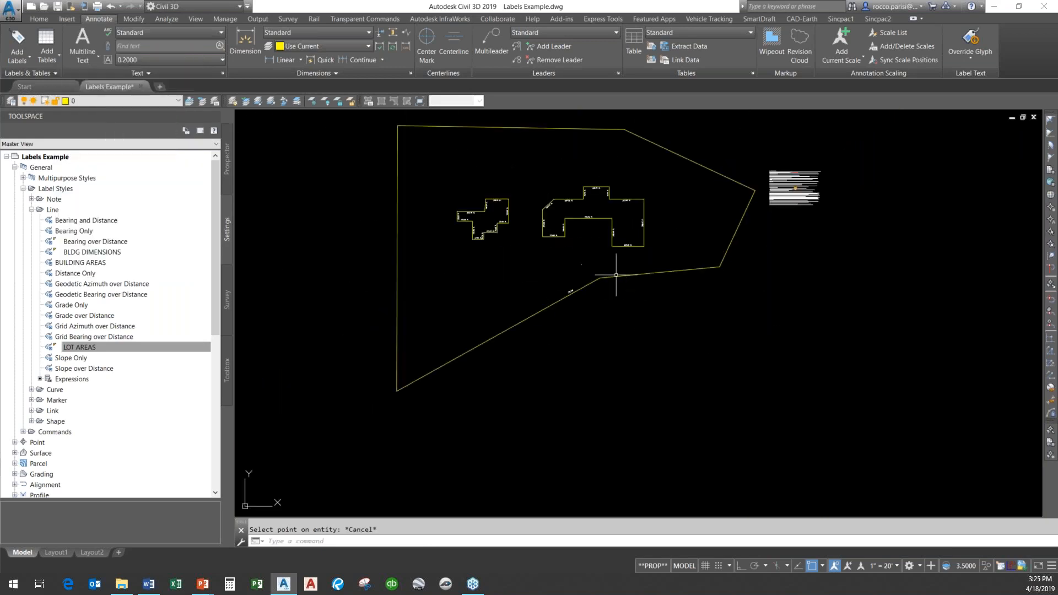
{"action": "left_click", "coordinate": [589, 283]}
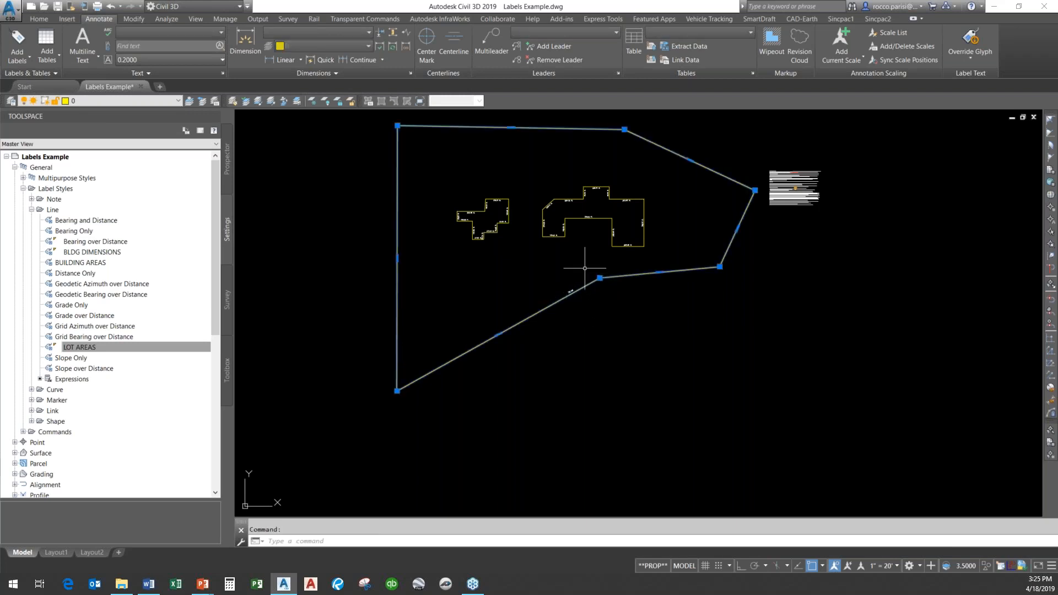
{"action": "scroll", "coordinate": [583, 295], "scroll_direction": "up", "scroll_amount": 4}
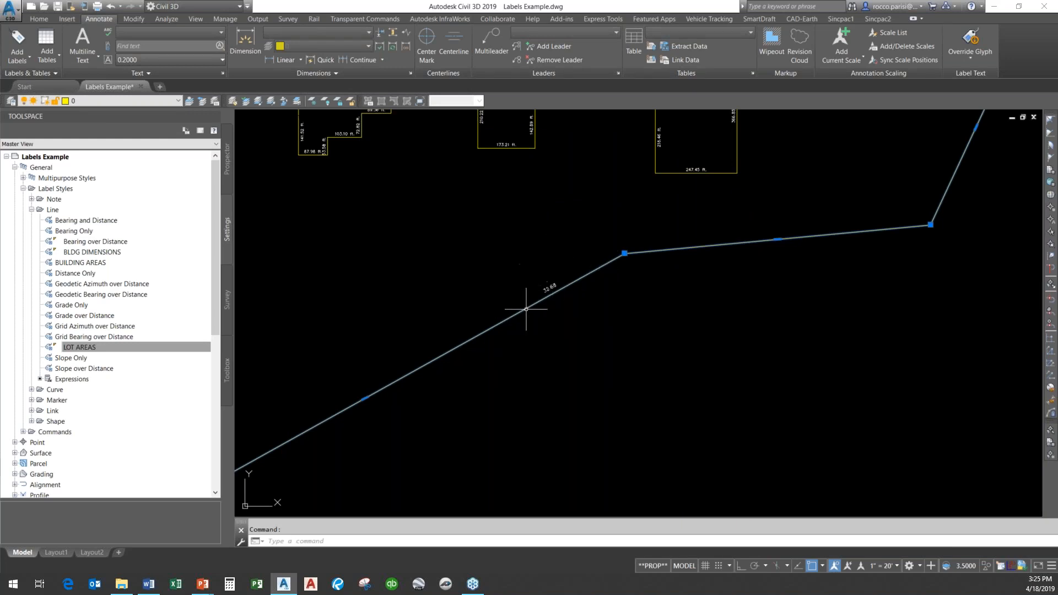
{"action": "left_click", "coordinate": [108, 347]}
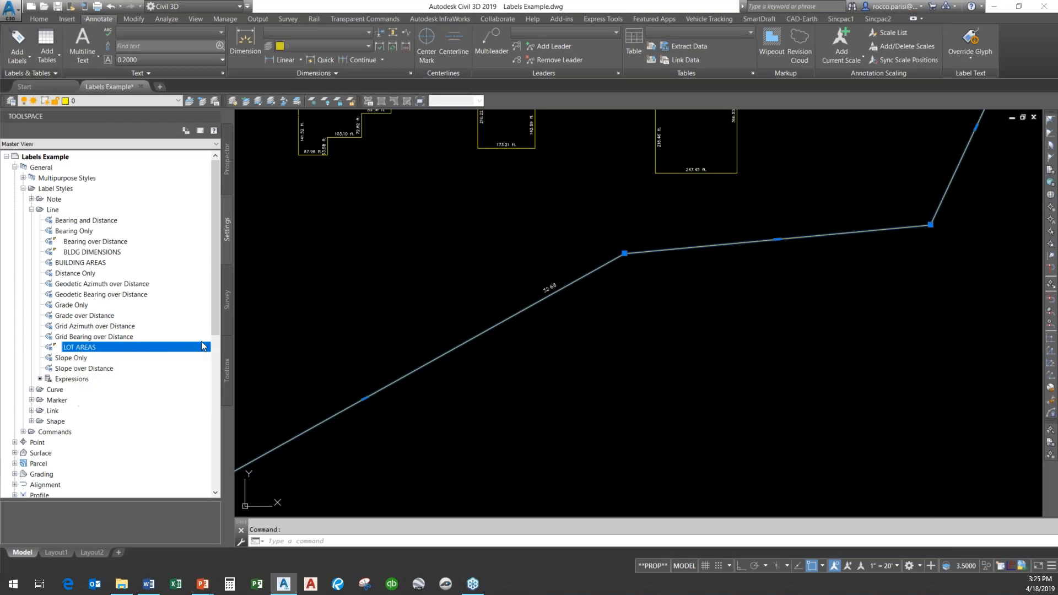
{"action": "key", "text": "Escape"}
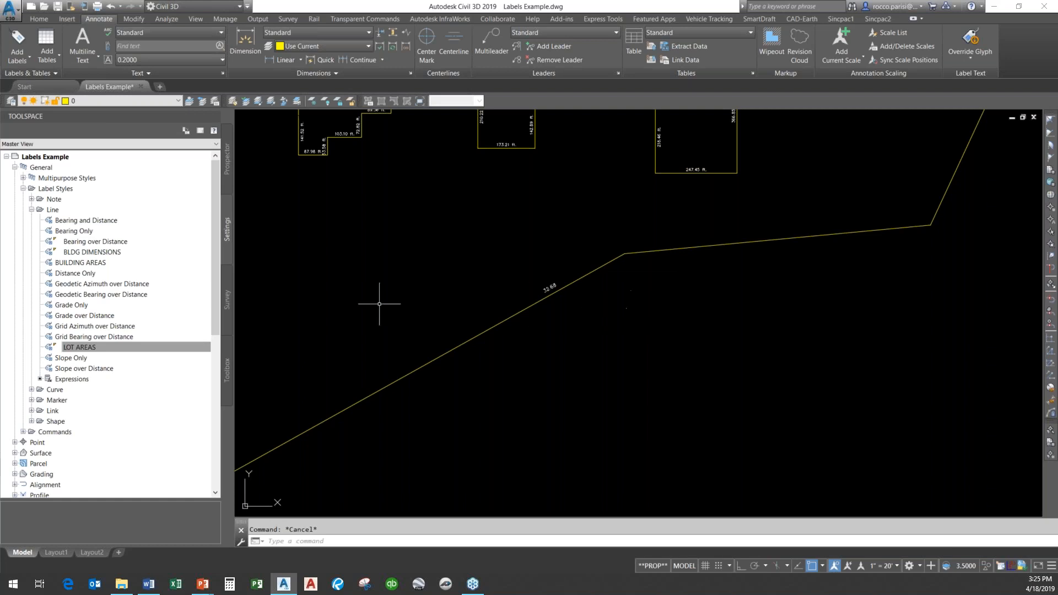
Switch to the PowerPoint slide show and advance the presentation.
{"action": "mouse_move", "coordinate": [204, 586]}
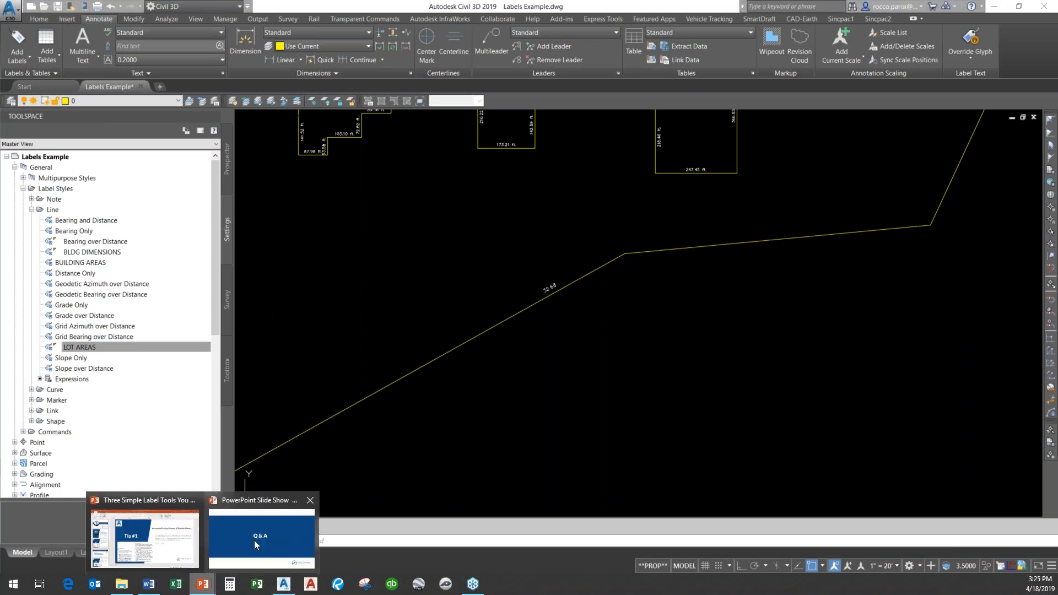
{"action": "left_click", "coordinate": [251, 537]}
{"action": "left_click", "coordinate": [421, 329]}
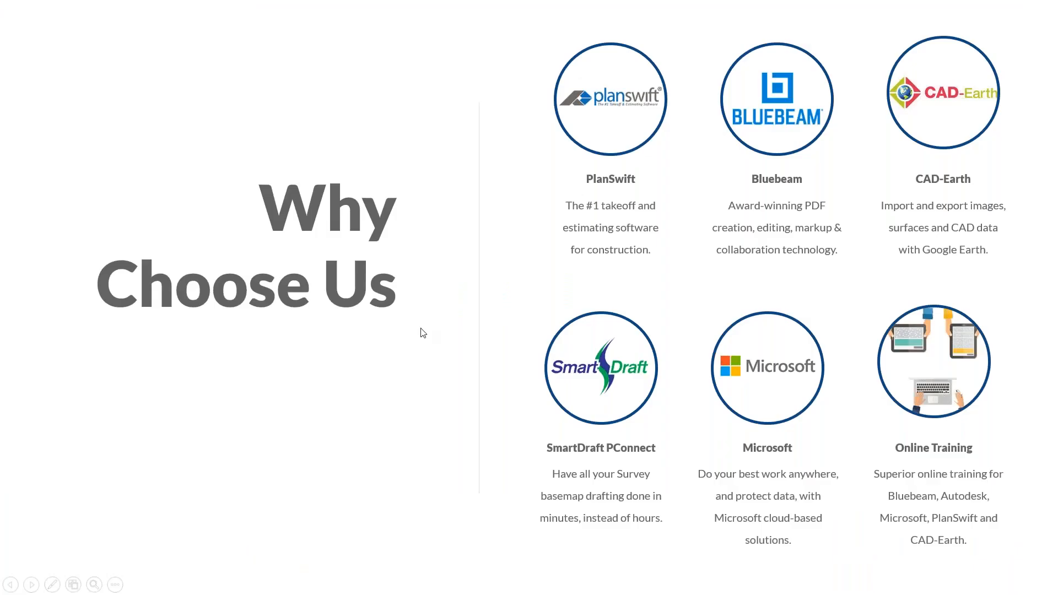